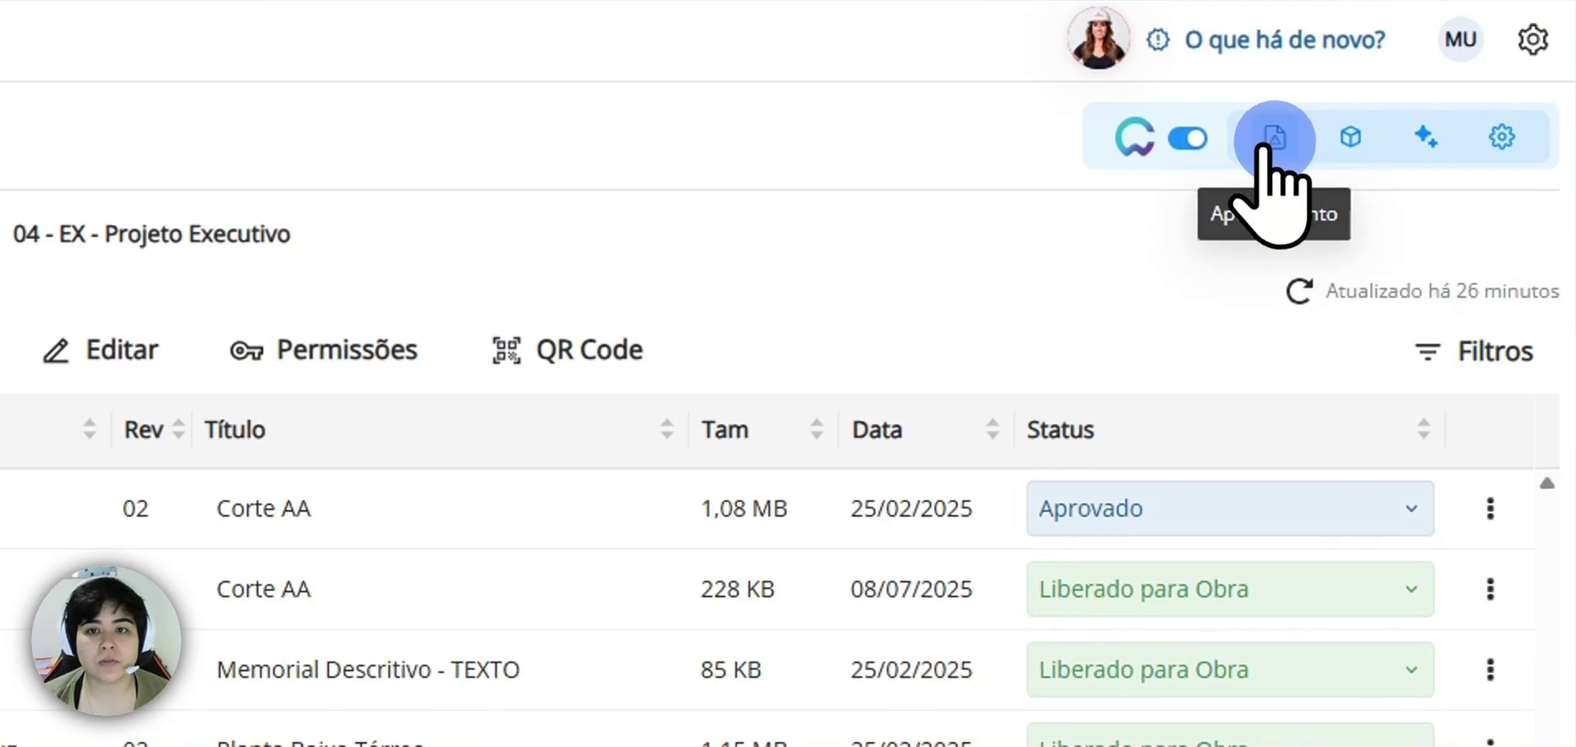
Open the Apontamentos list and apply a Personalizado filter limited to the category Chamado de obra
click(1272, 140)
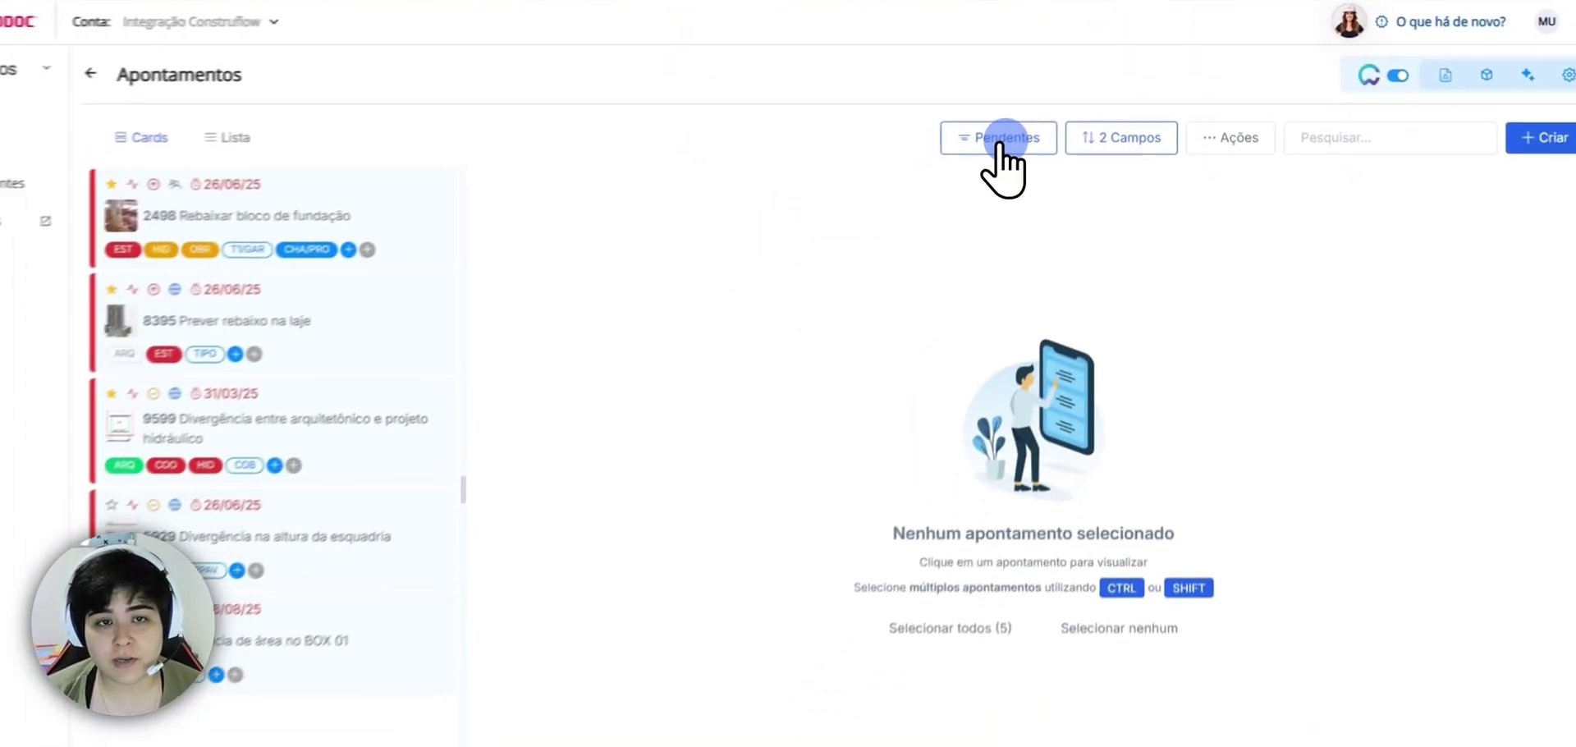
click(1000, 141)
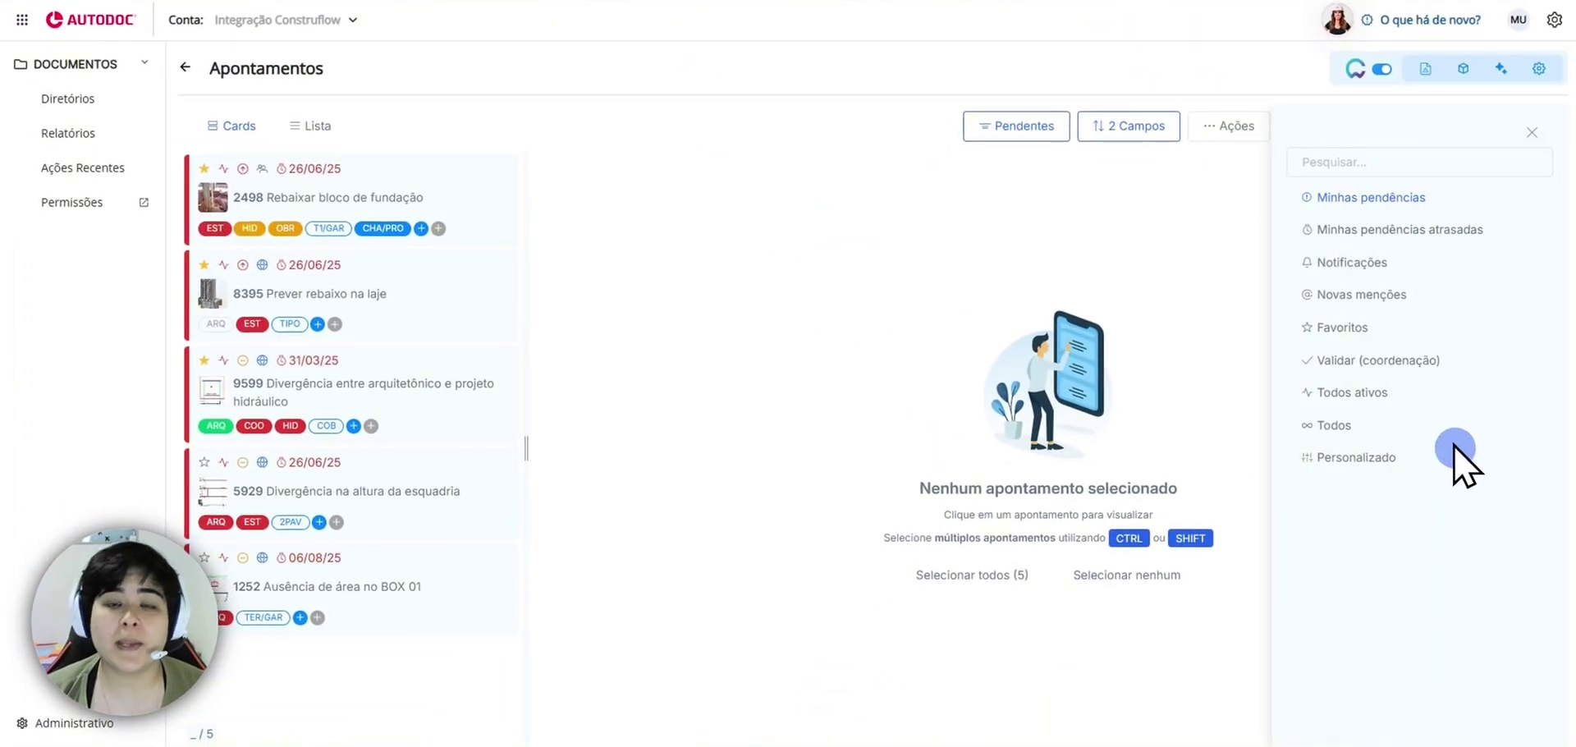
click(1370, 464)
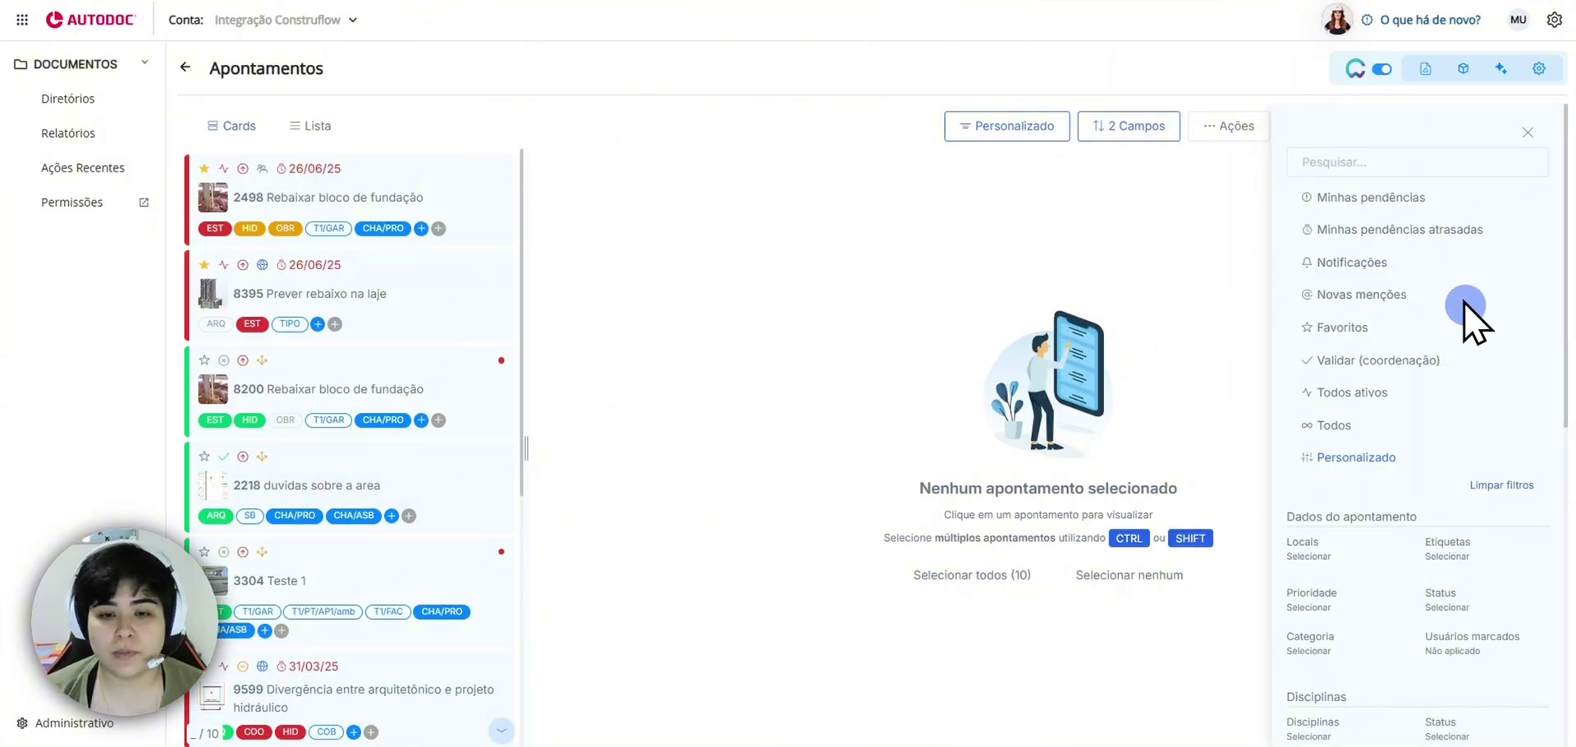
scroll(1453, 304, down, 2)
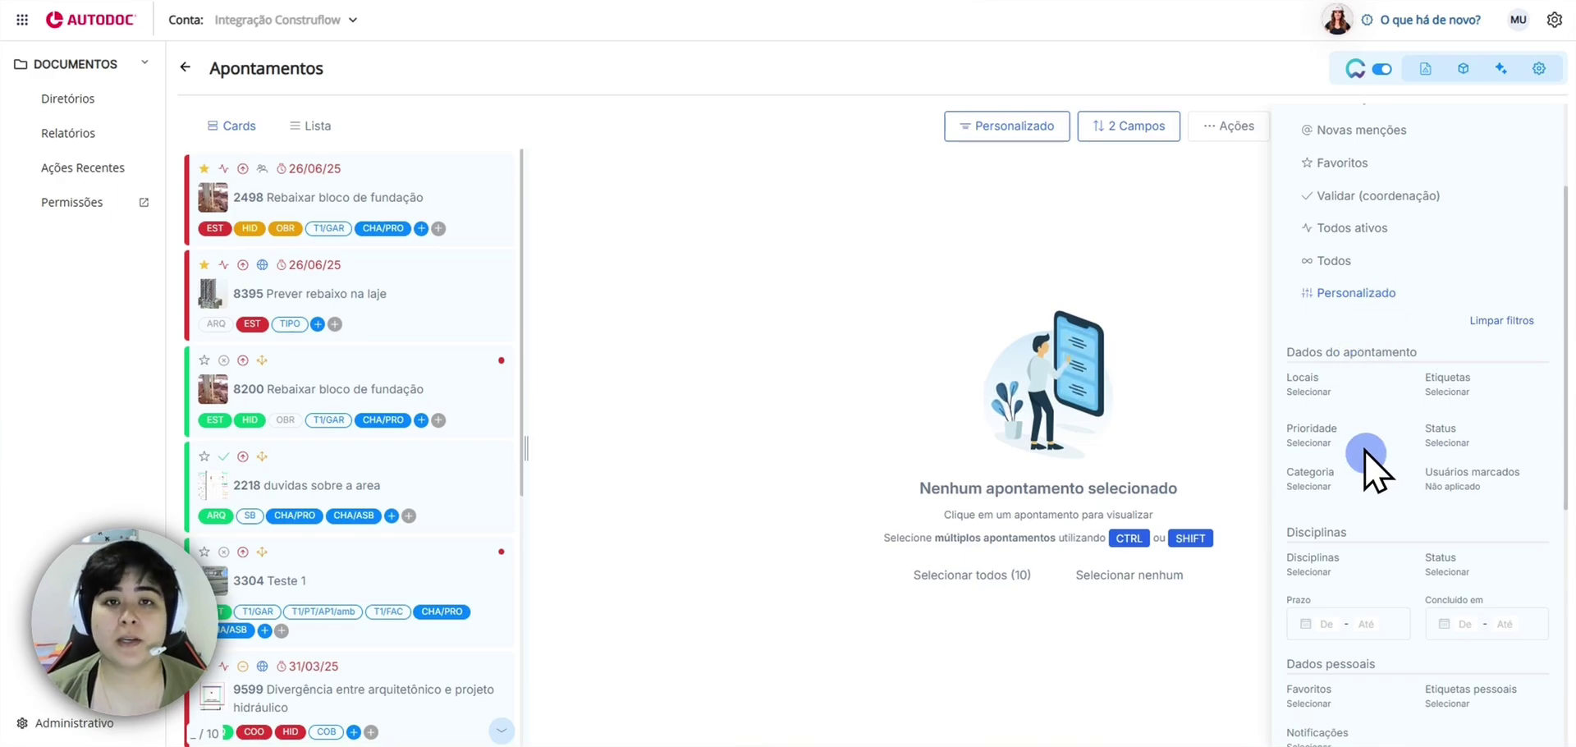
click(1309, 486)
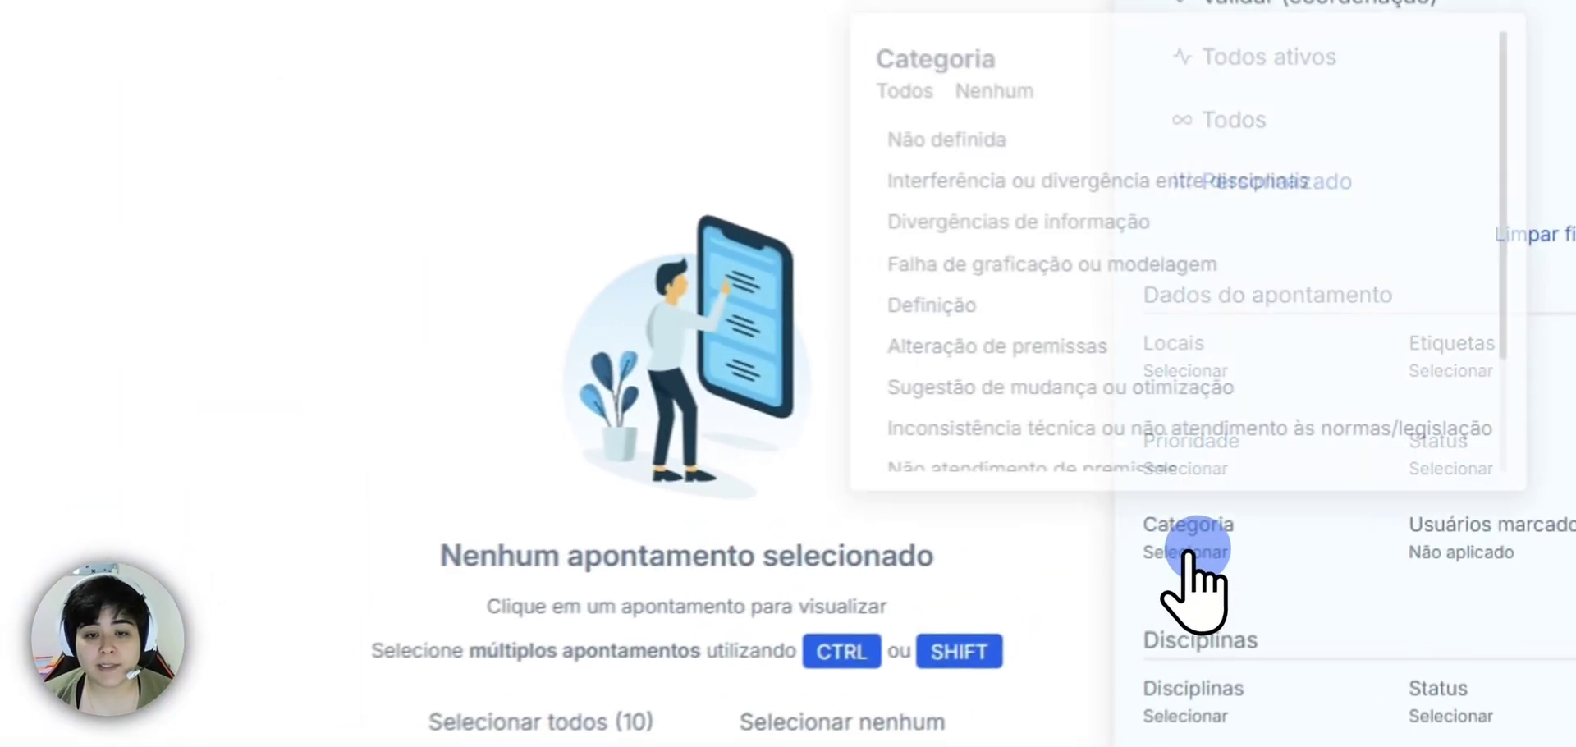
scroll(1092, 370, down, 2)
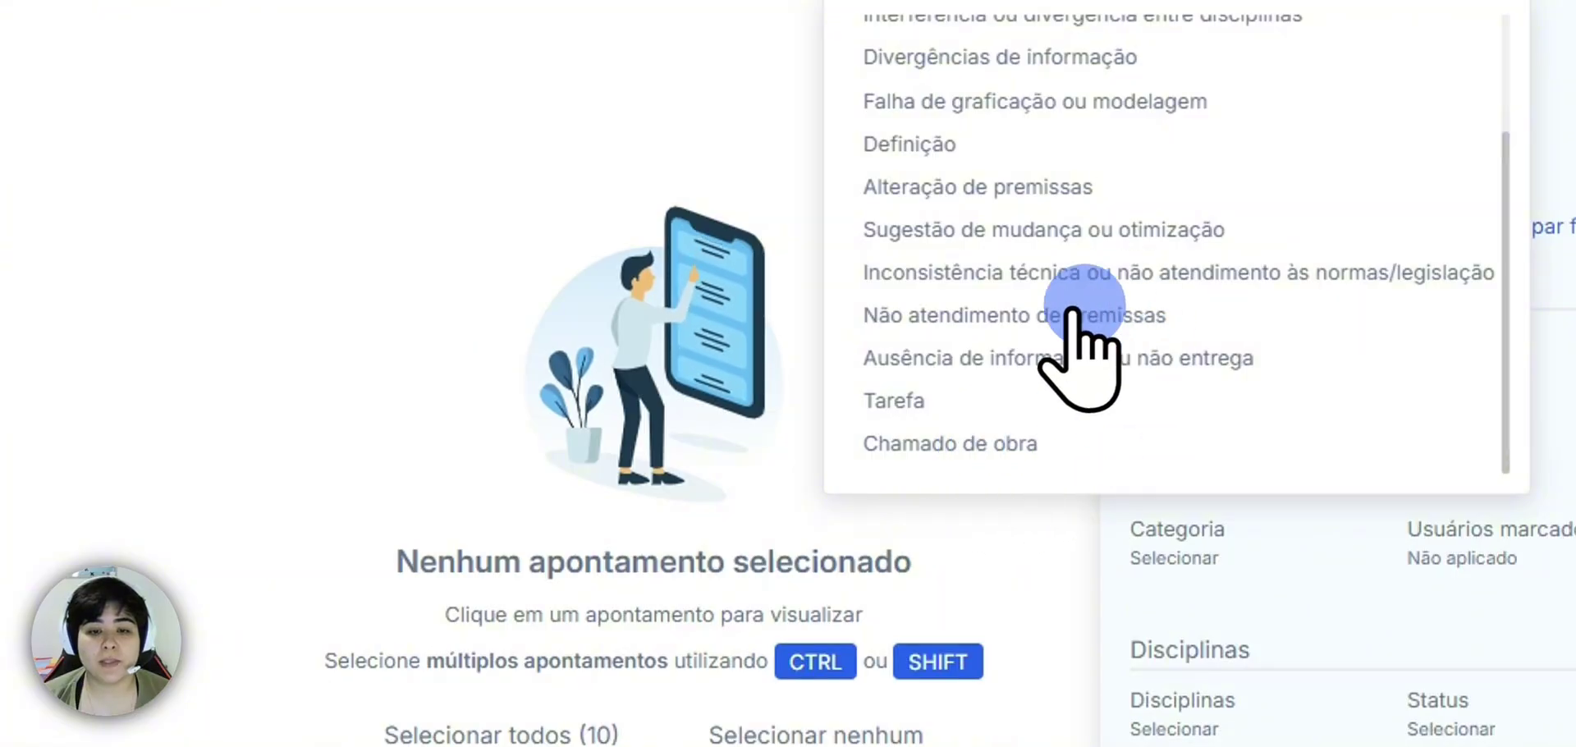
click(989, 442)
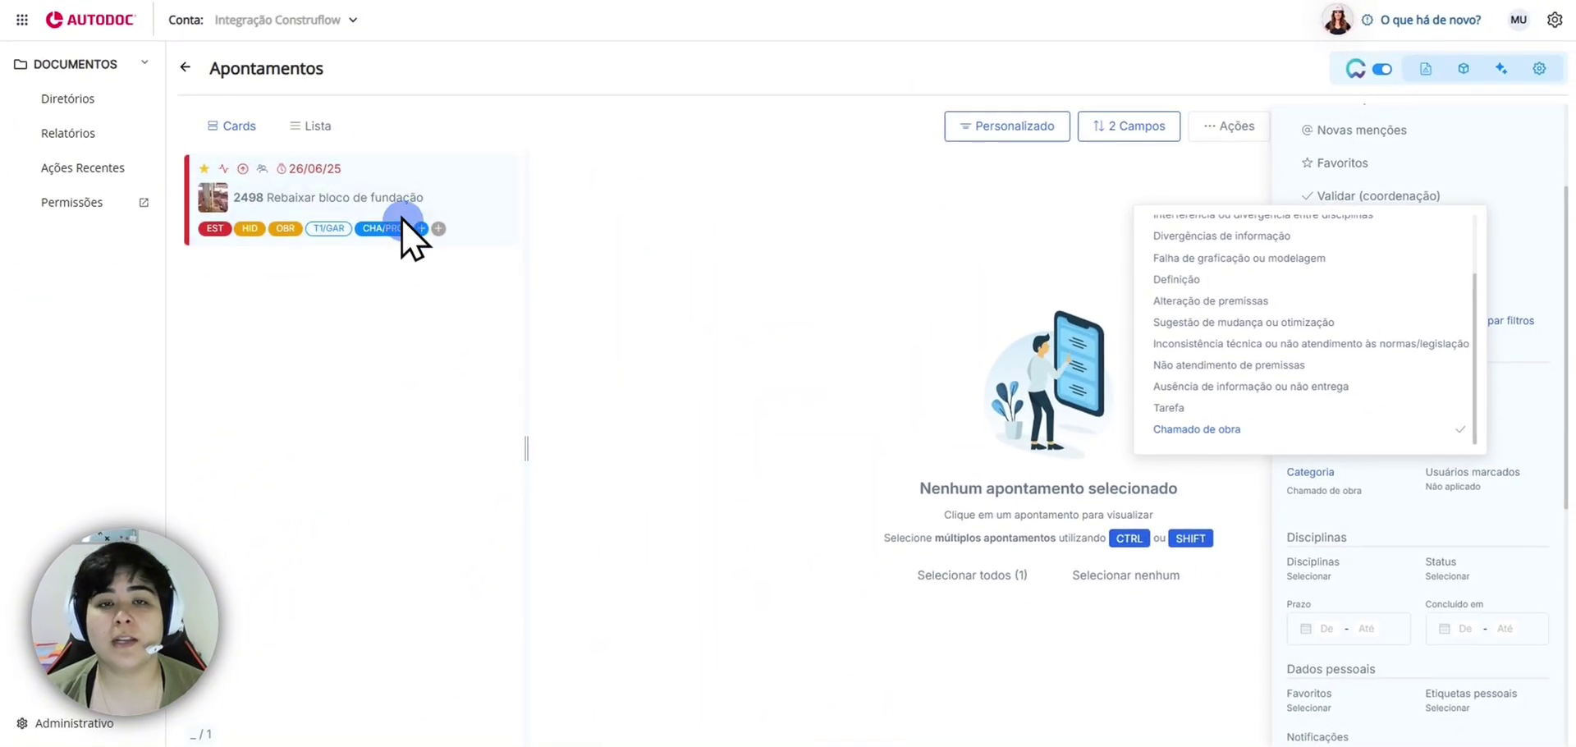
click(1312, 480)
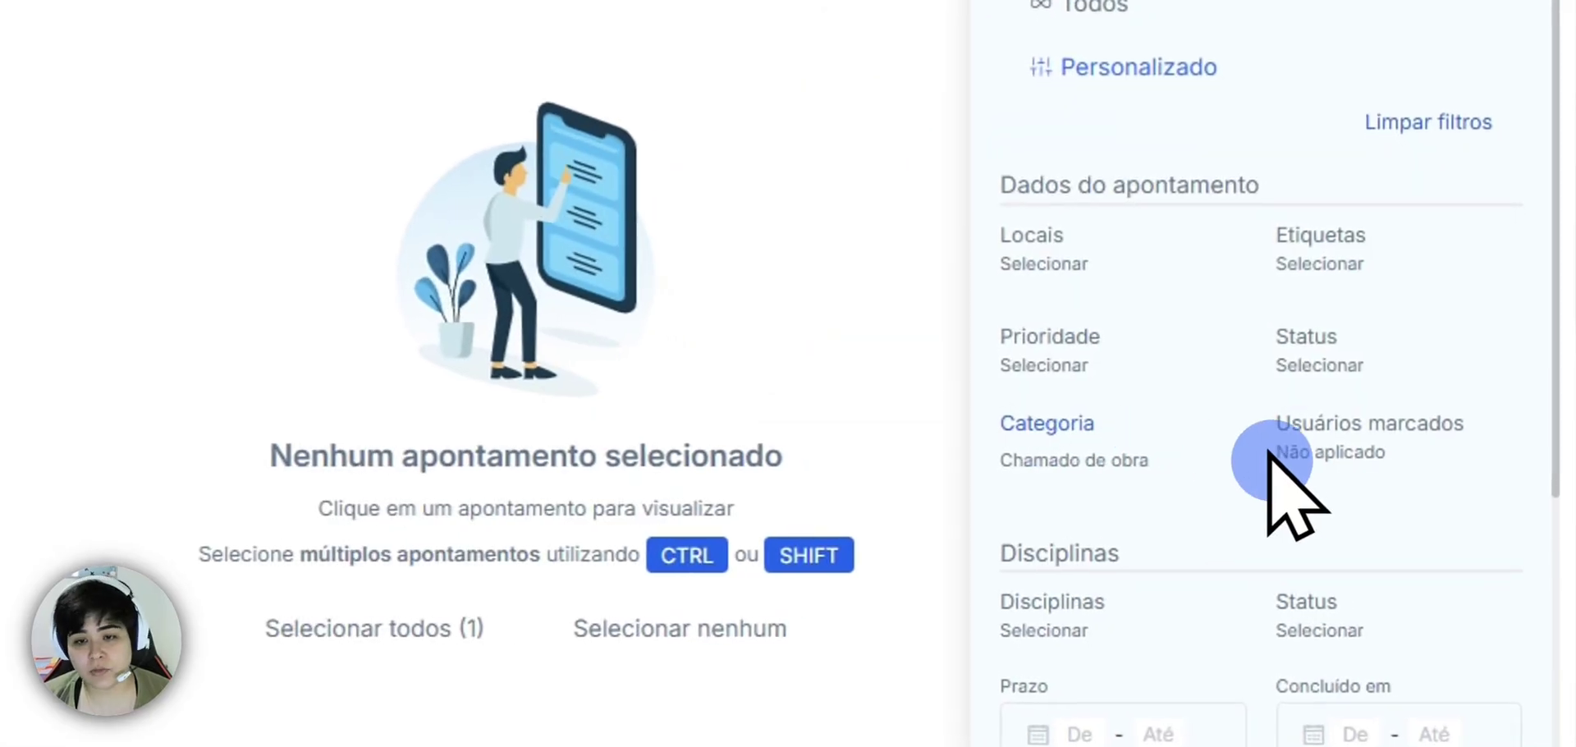
Browse the Etiquetas filter's available tags without selecting any, and close the filter options
click(1313, 261)
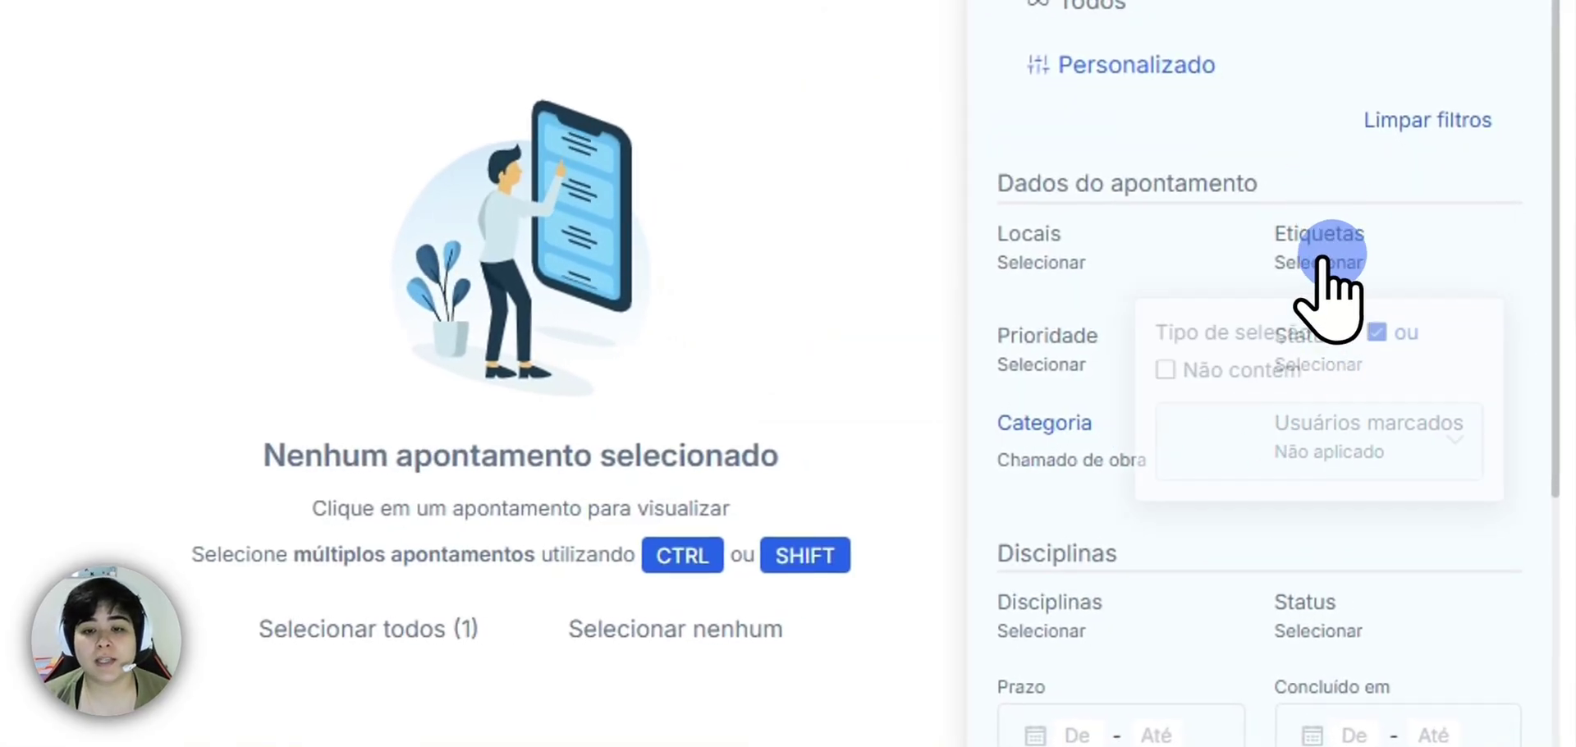
click(1273, 437)
scroll(1274, 528, down, 5)
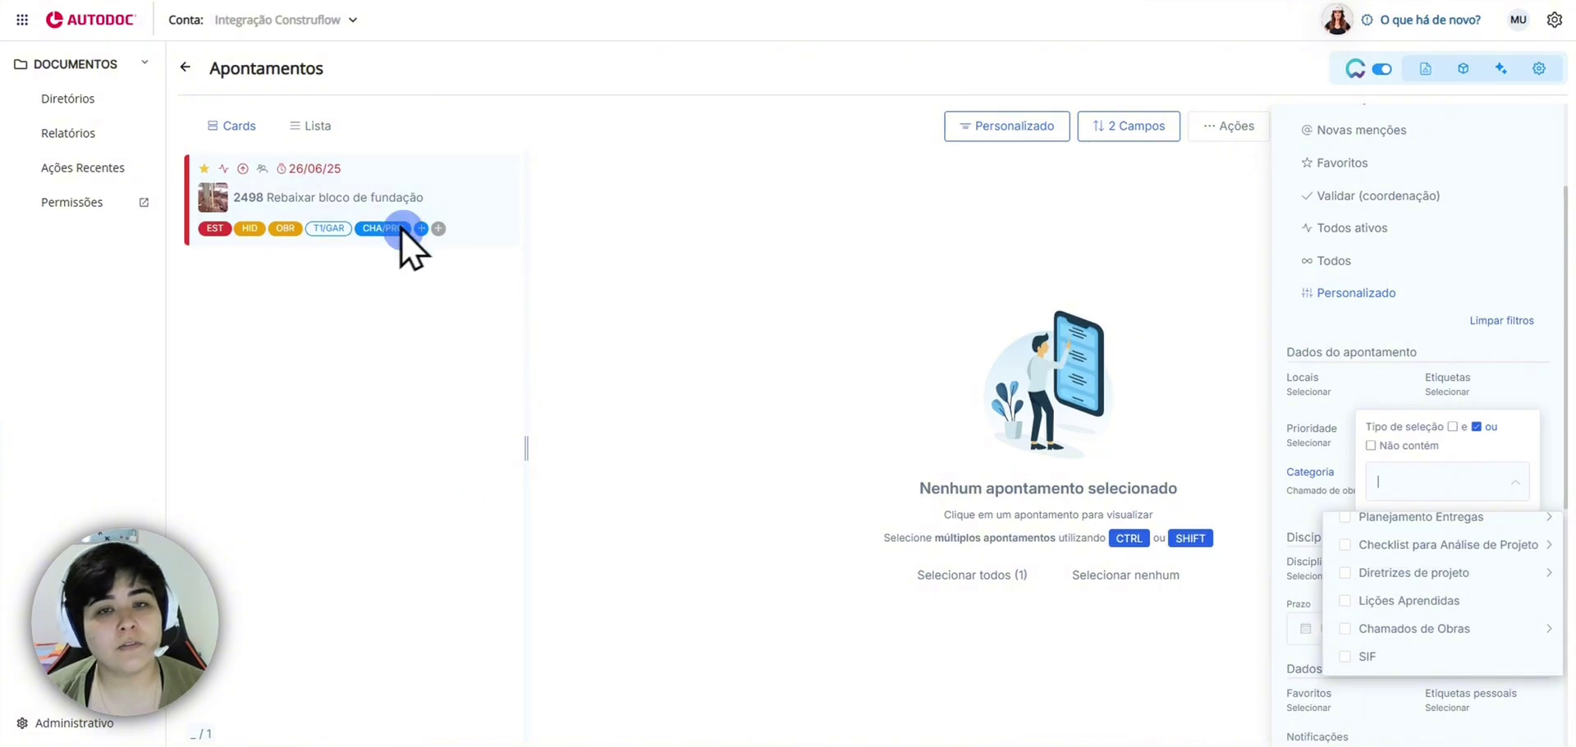
click(995, 129)
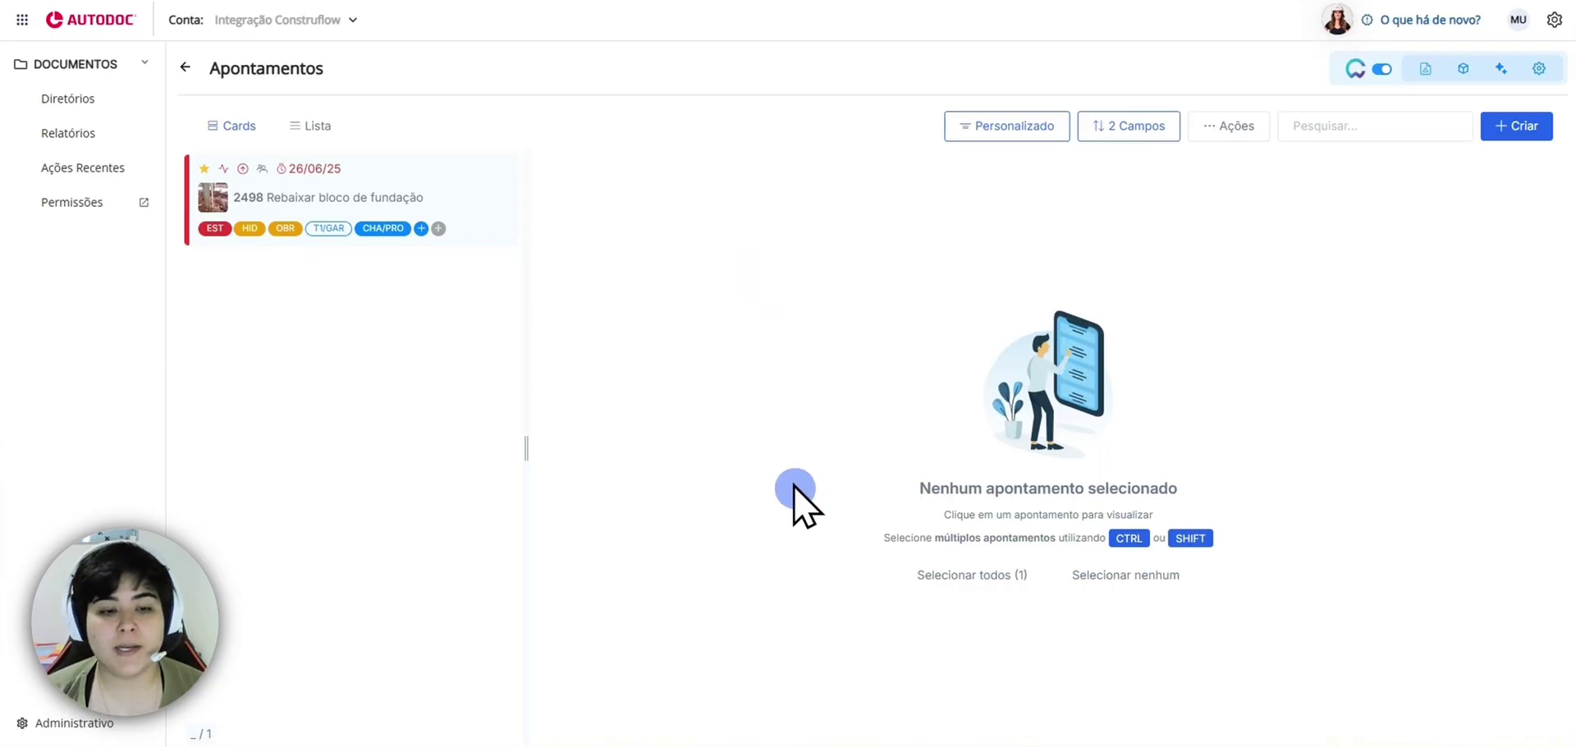
Open apontamento 2498 Rebaixar bloco de fundação, enlarge its details area to read the full description, and shrink it back
click(402, 185)
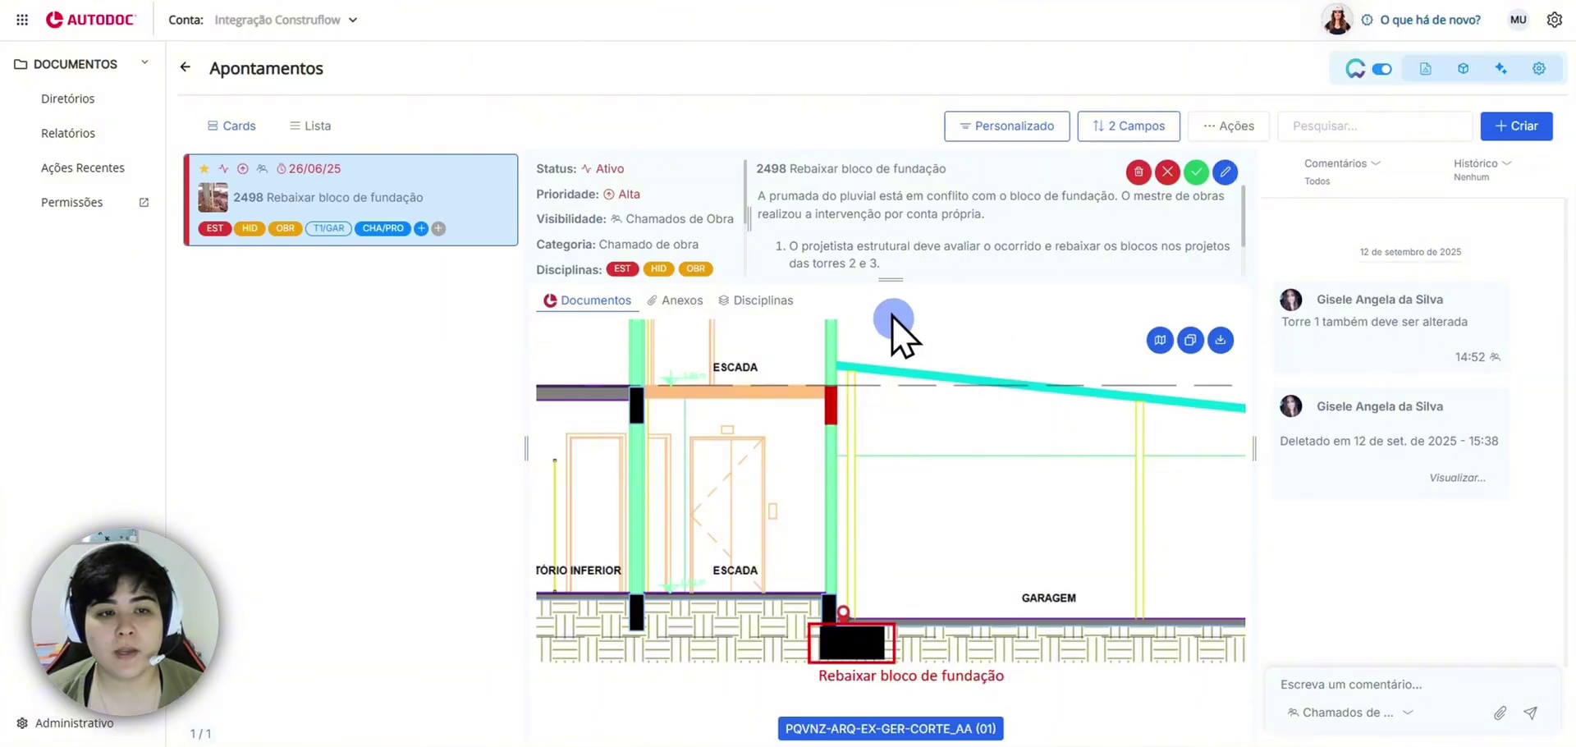
drag(893, 278, 870, 426)
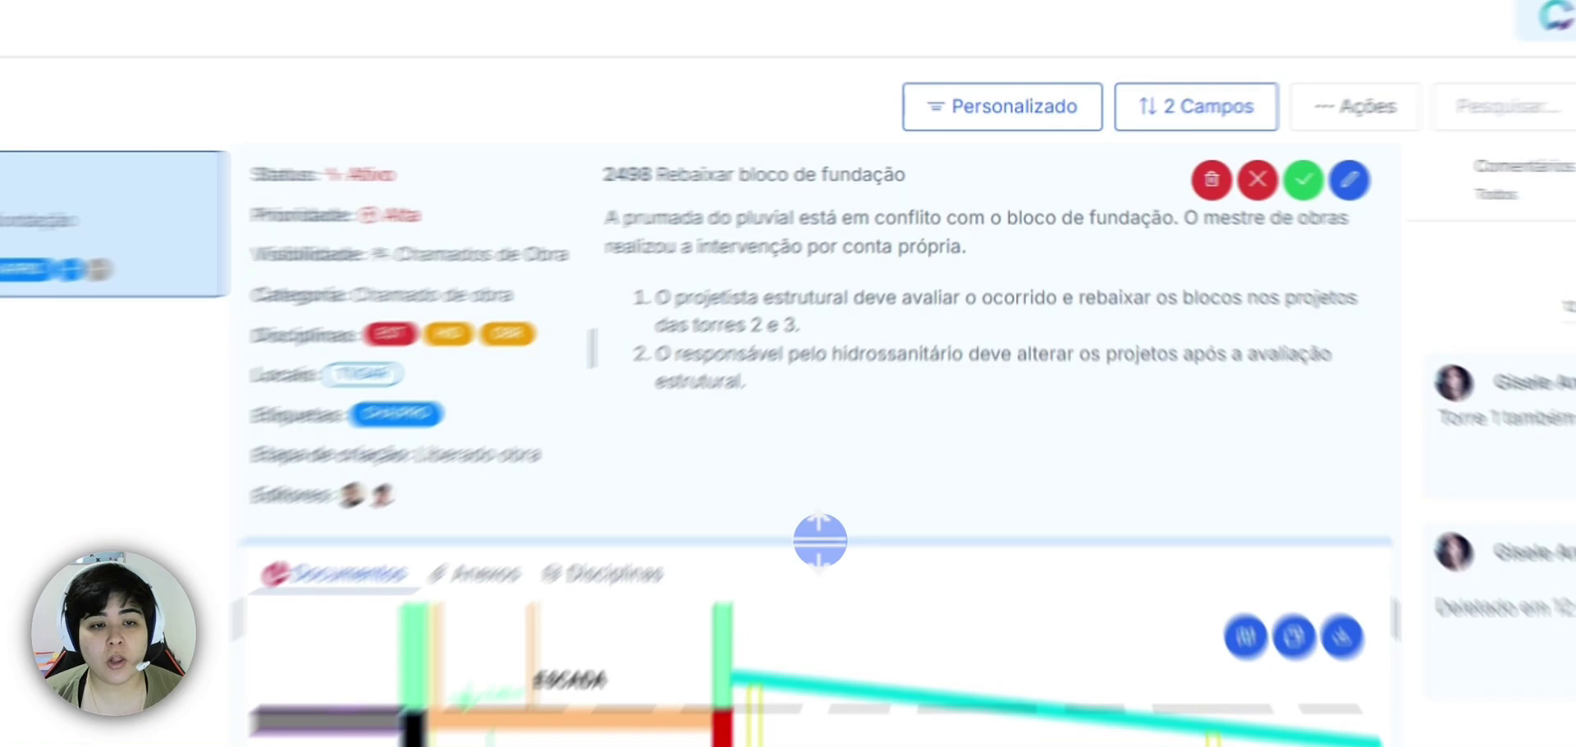
drag(820, 539, 868, 315)
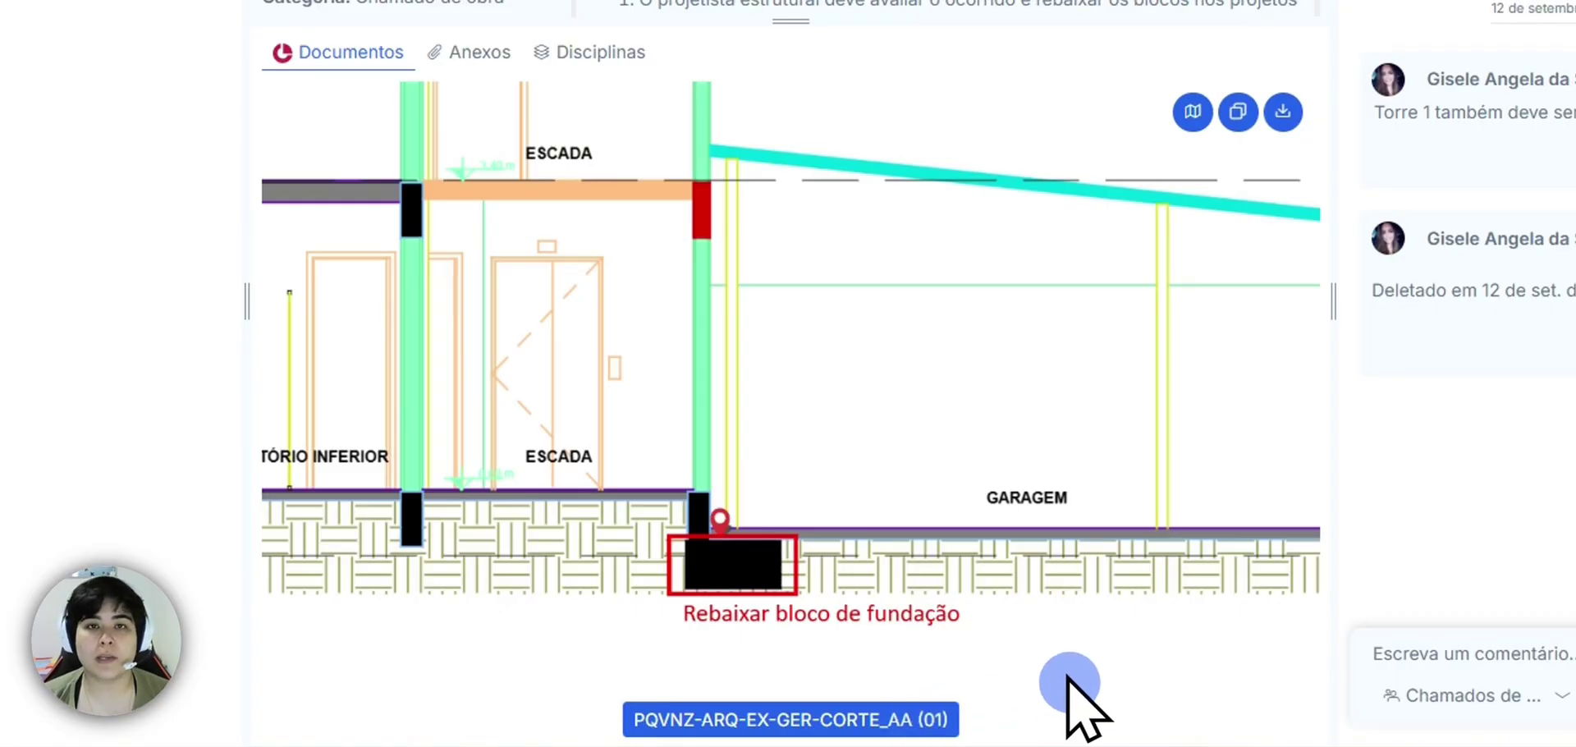
View the apontamento's attached photo and examine the status and deadline of the EST, HID and OBR disciplines
click(479, 52)
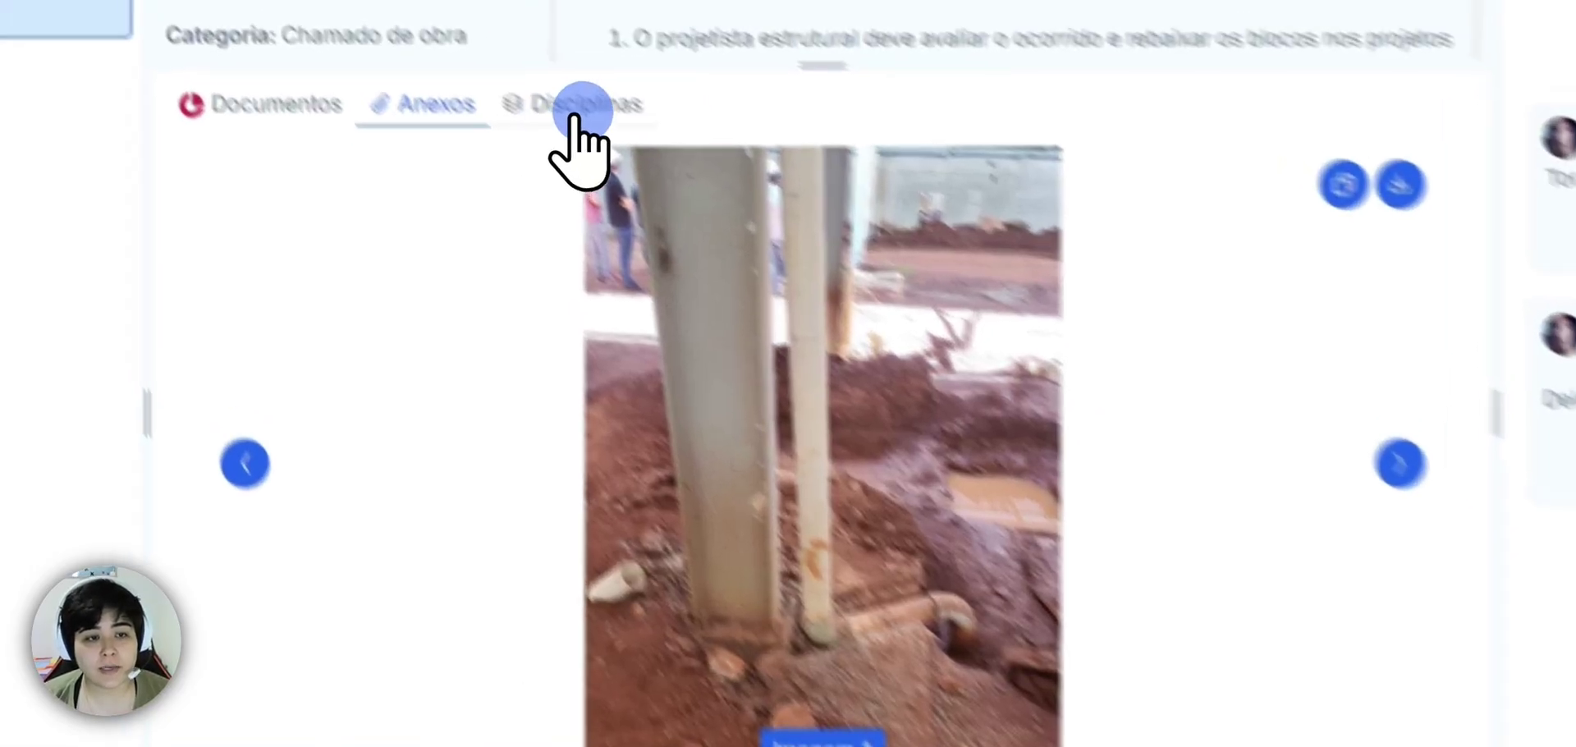
click(538, 45)
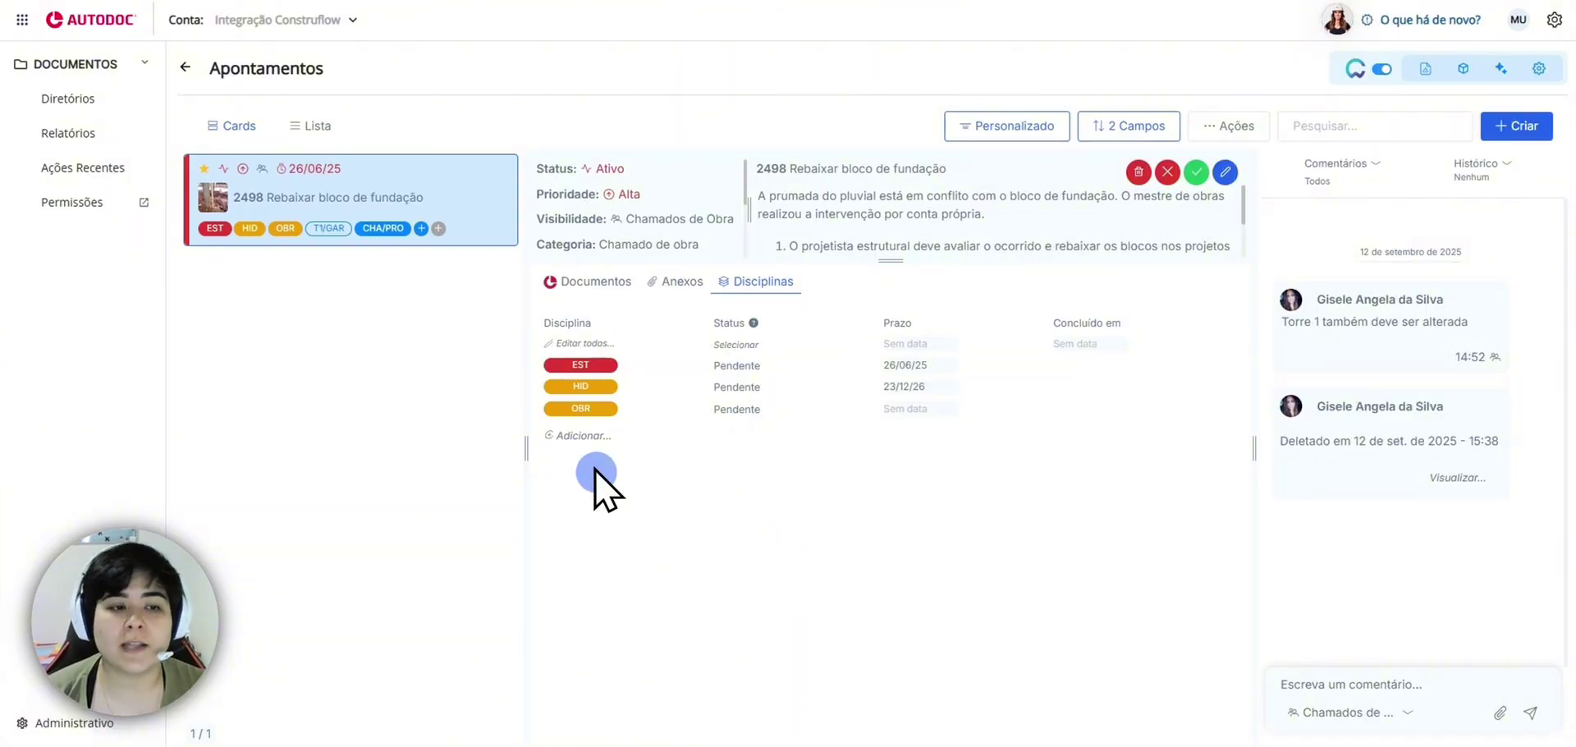
mouse_move(591, 358)
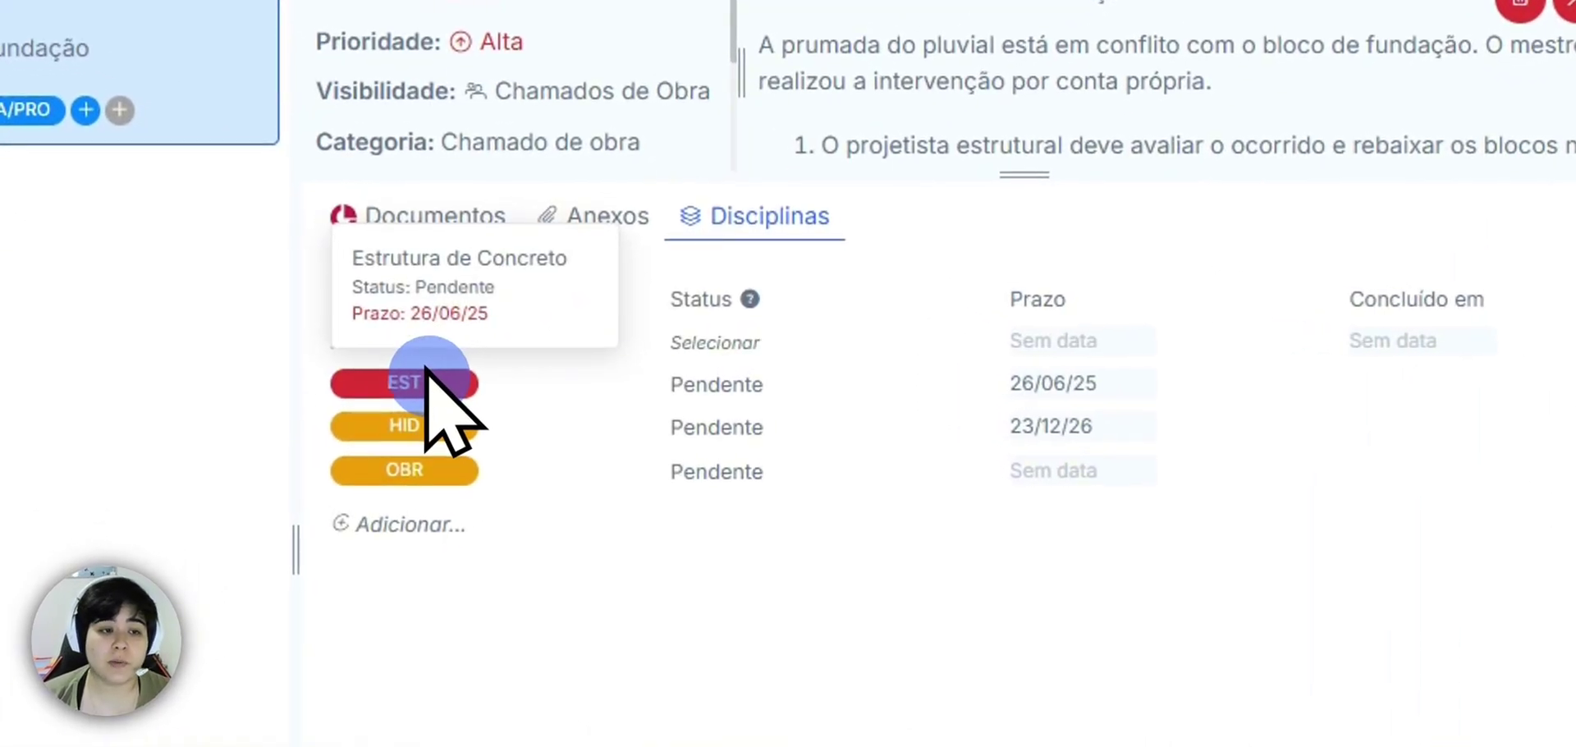
mouse_move(405, 420)
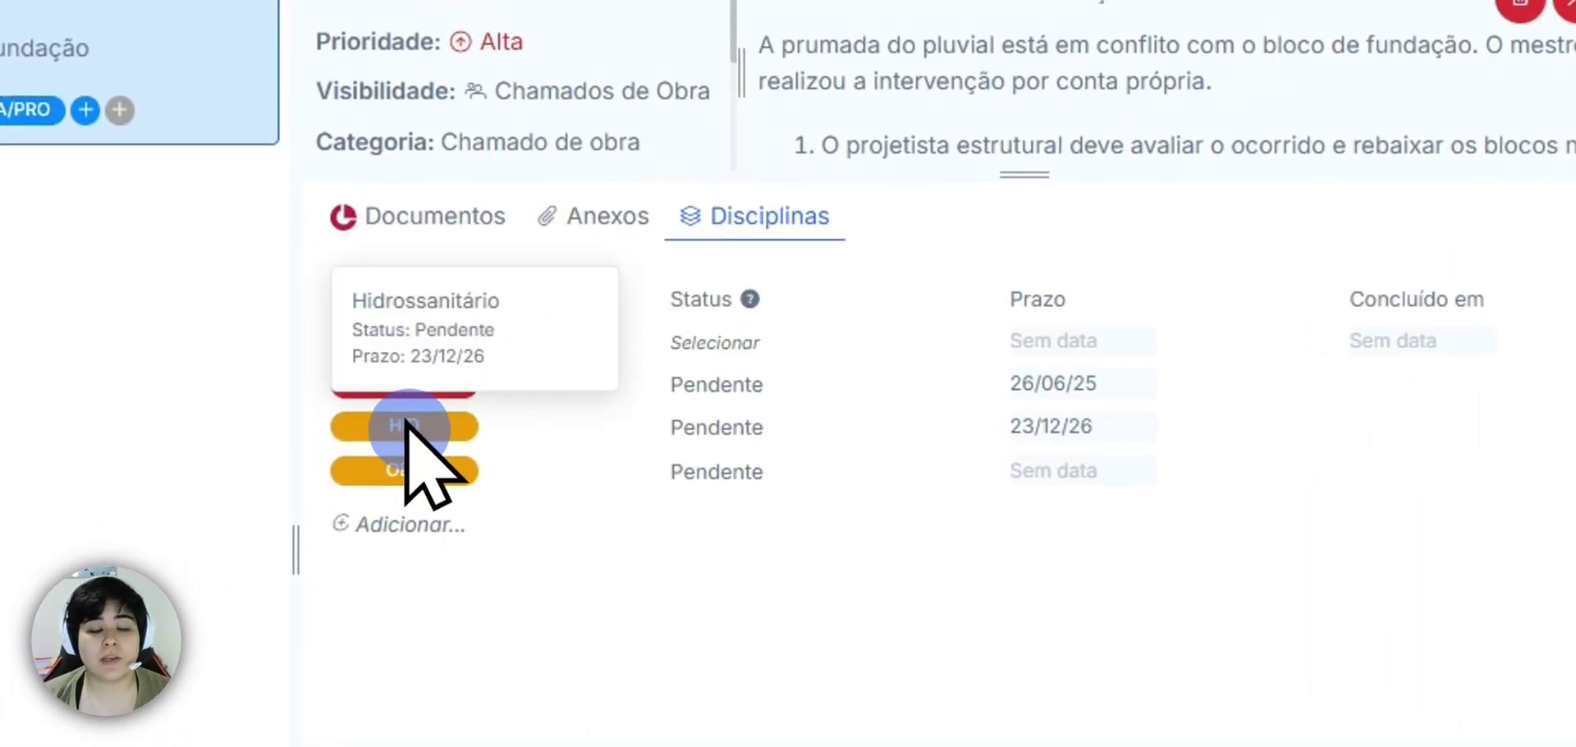
mouse_move(417, 466)
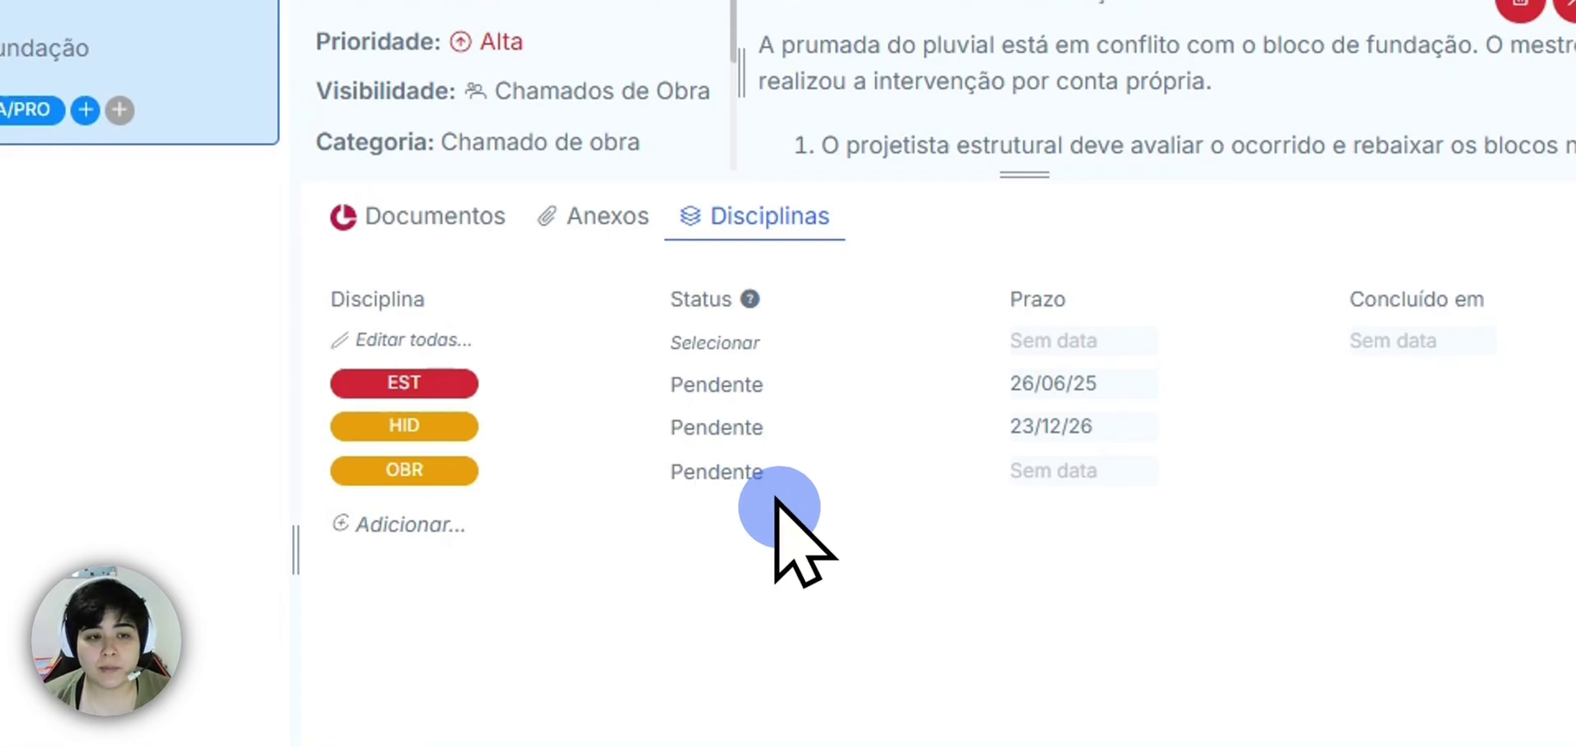
Review the available discipline statuses and set the EST discipline's status to Validar
click(685, 472)
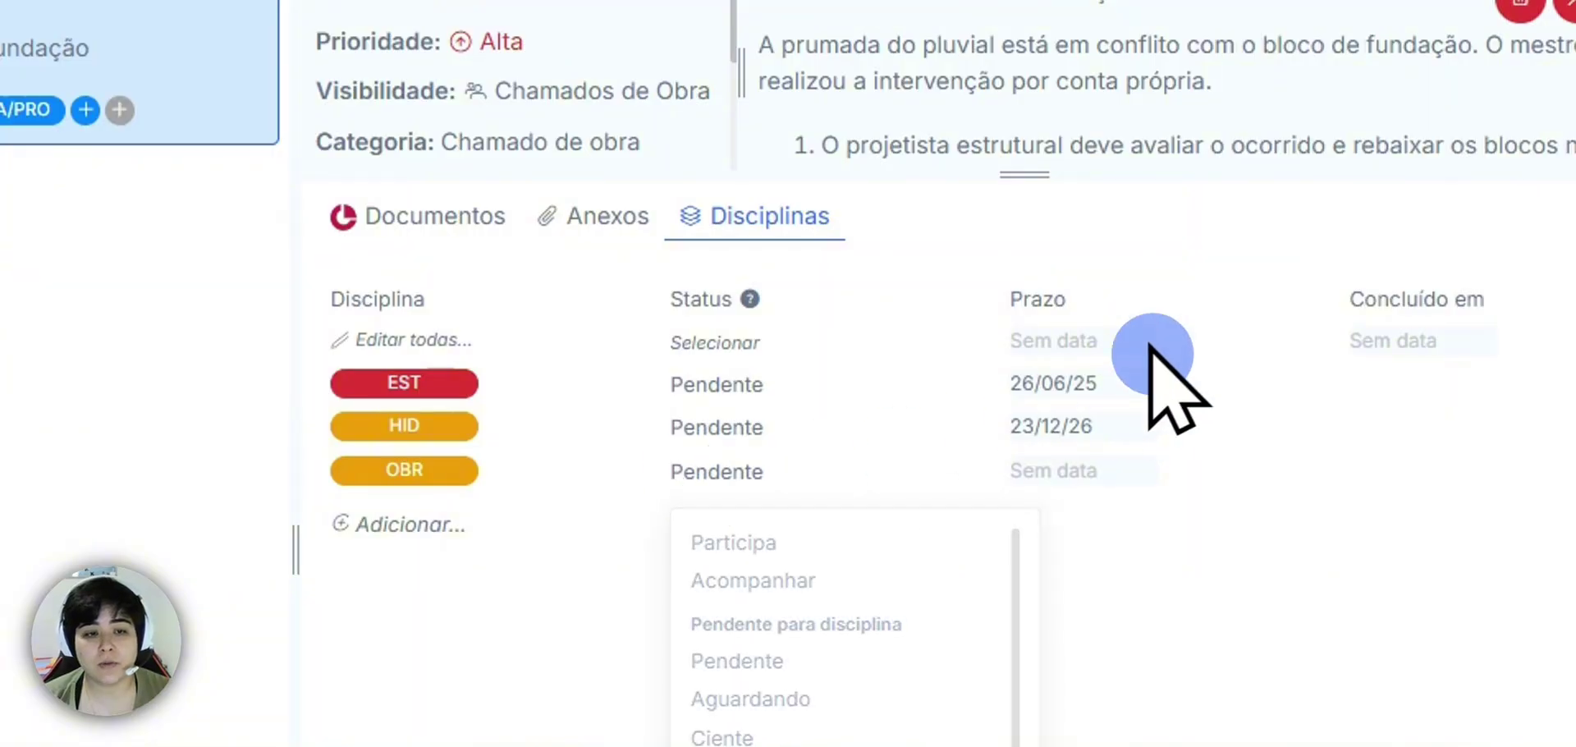
click(1149, 348)
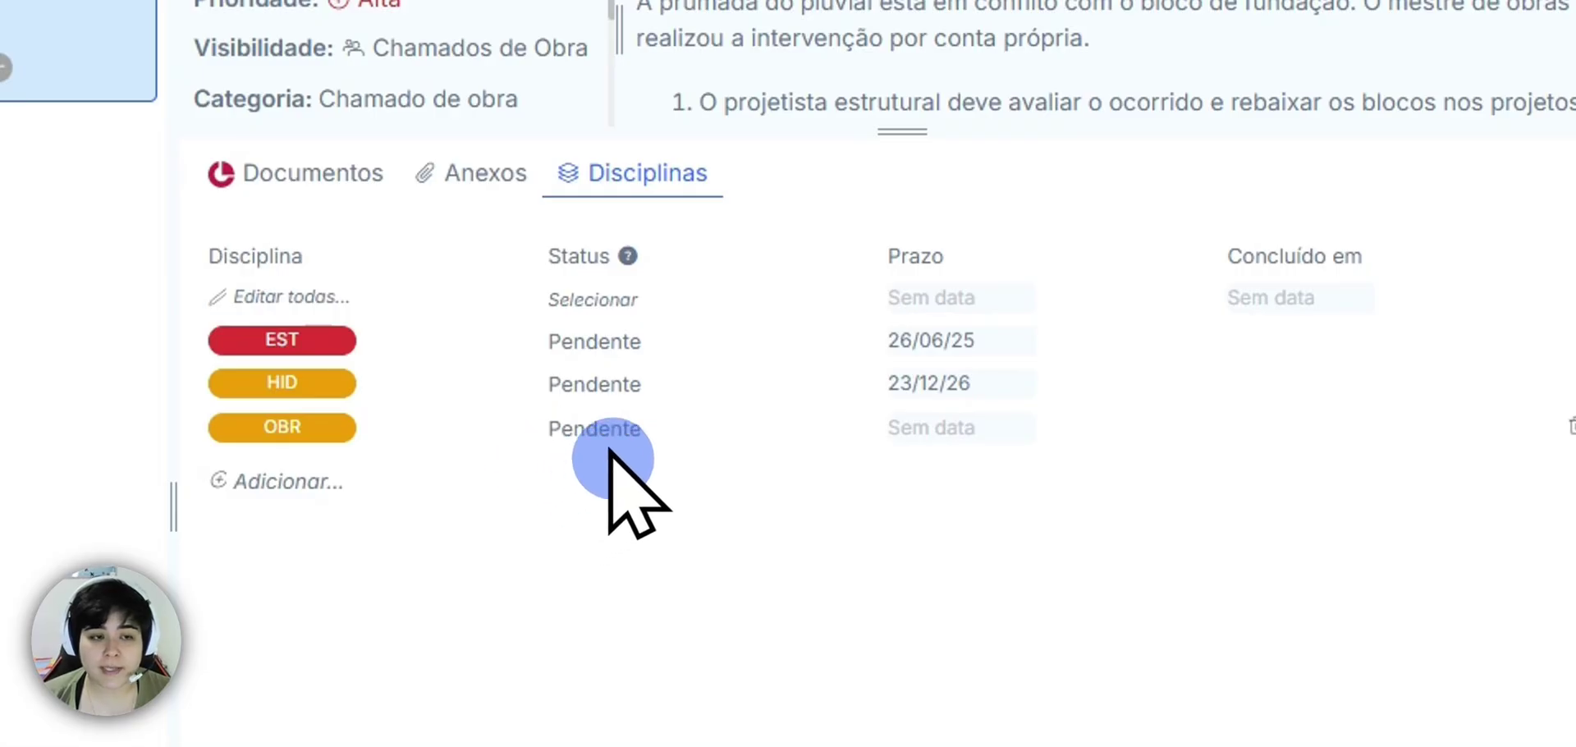
click(623, 383)
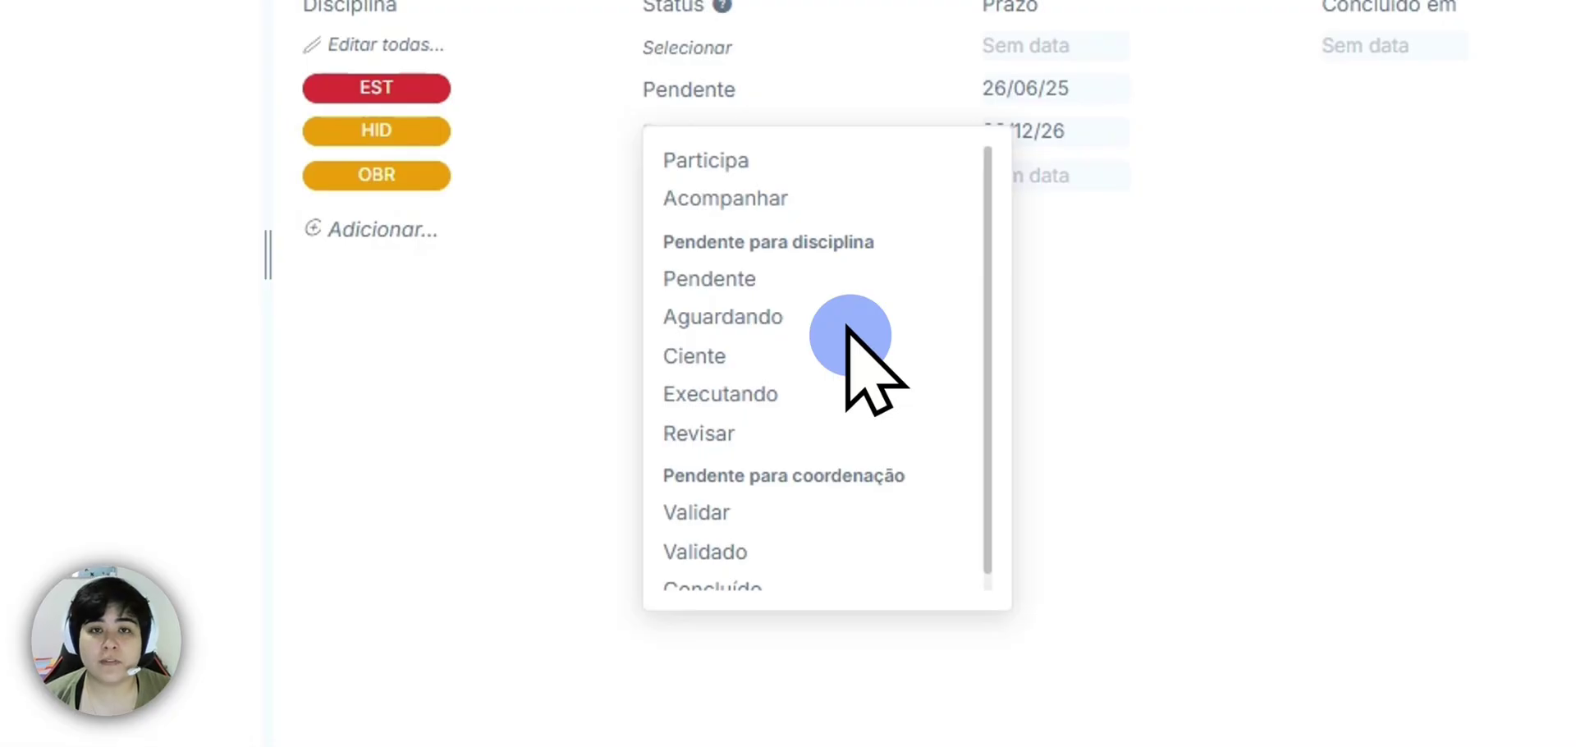
scroll(829, 361, down, 1)
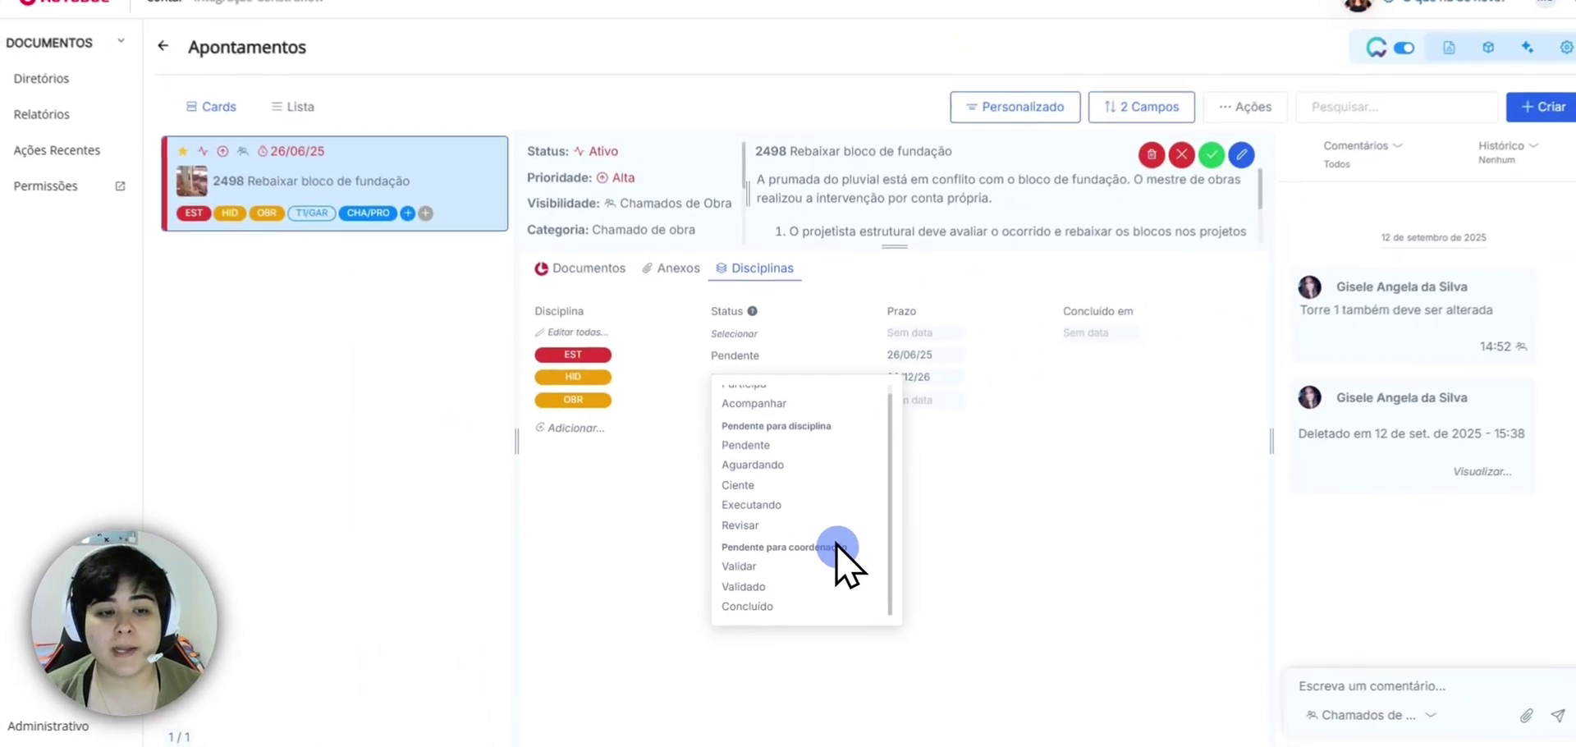
scroll(838, 537, up, 1)
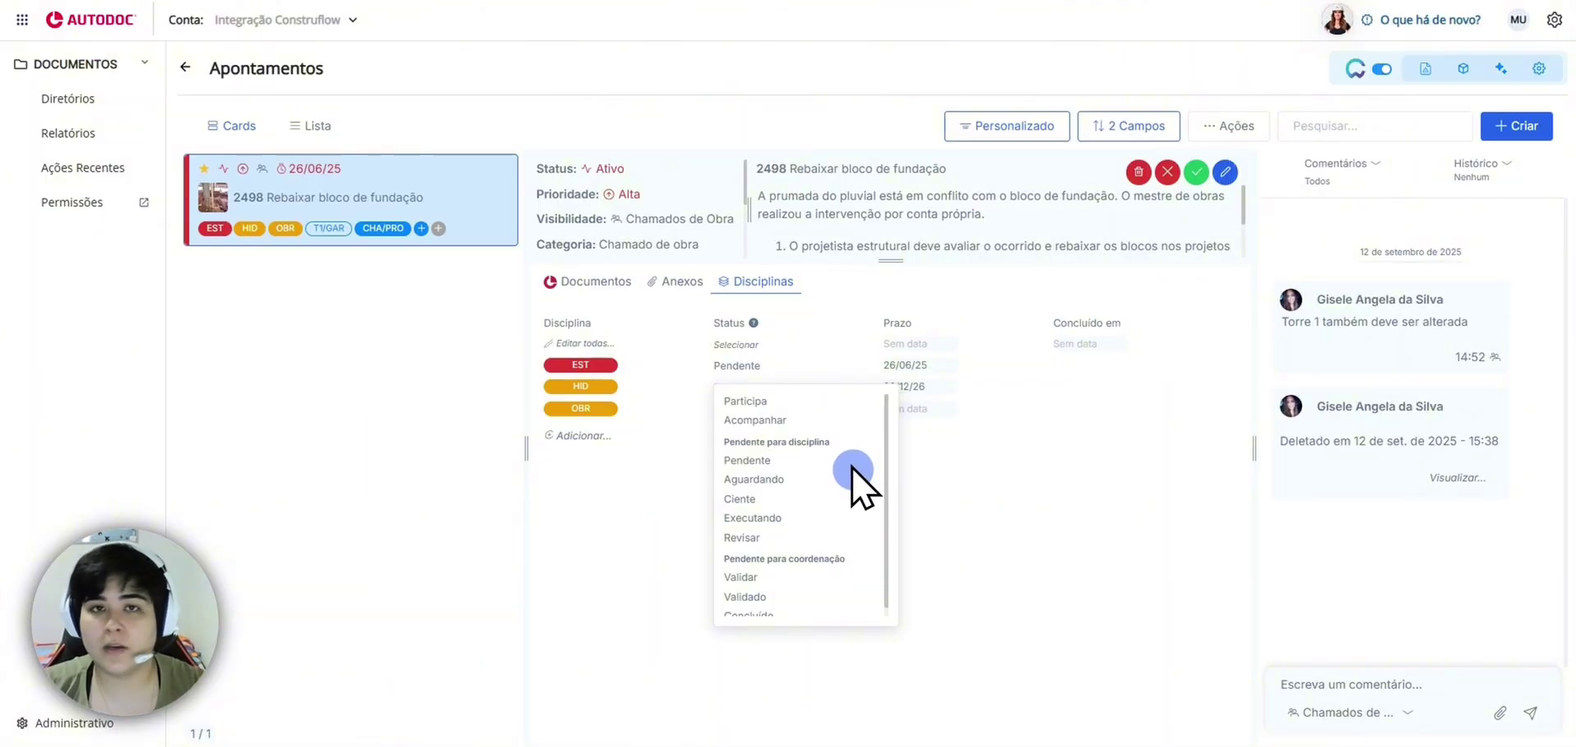
click(740, 578)
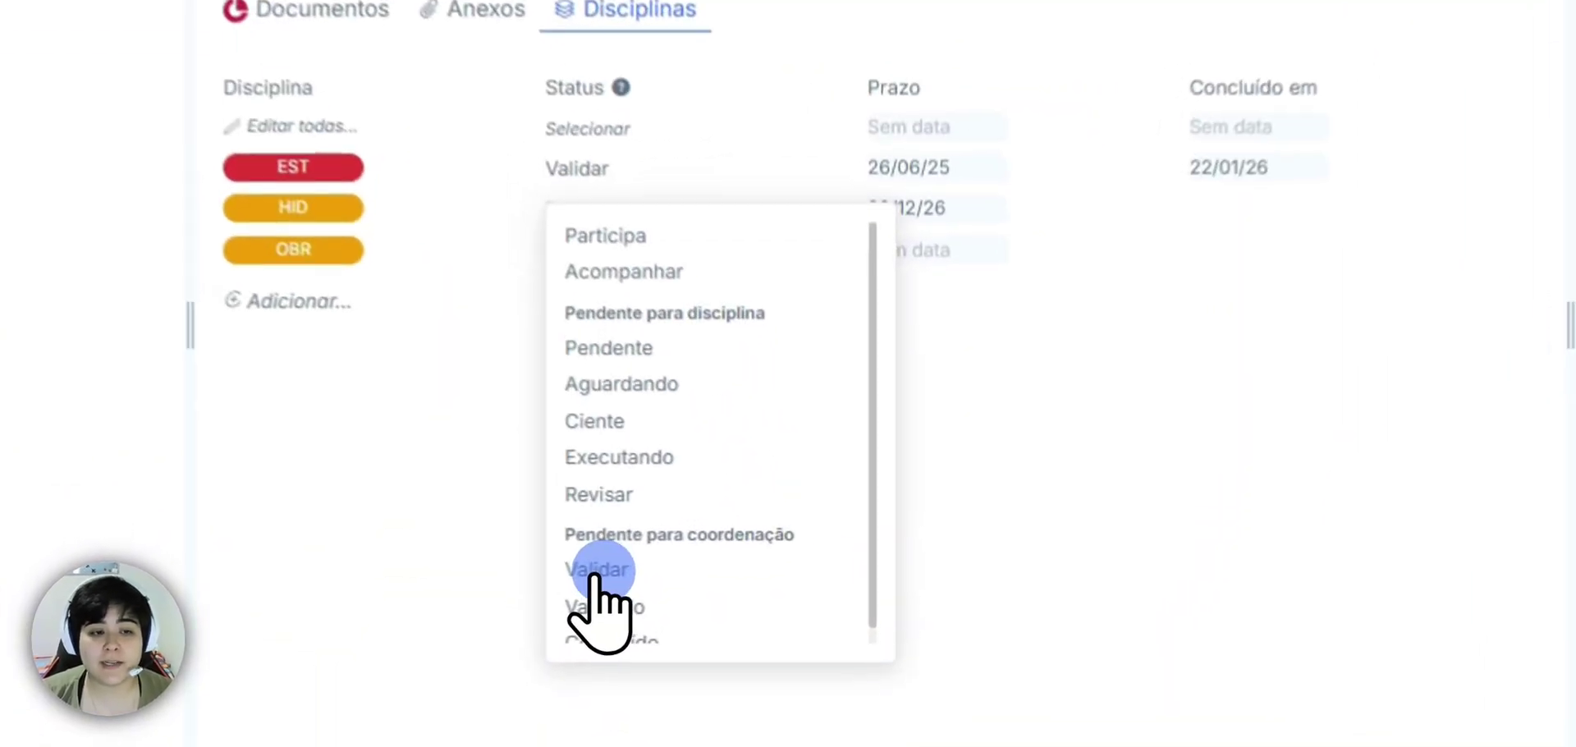
click(953, 435)
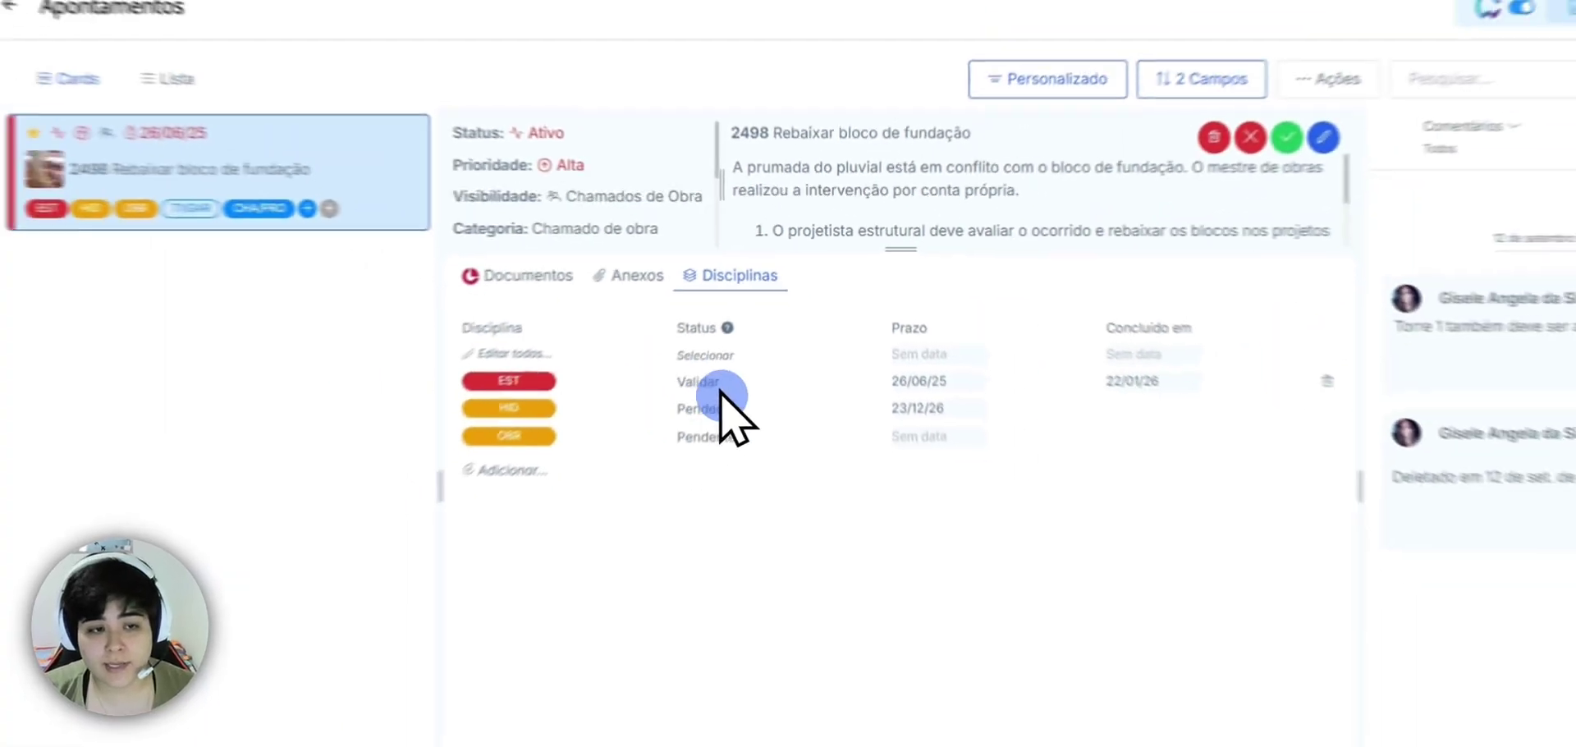
click(775, 390)
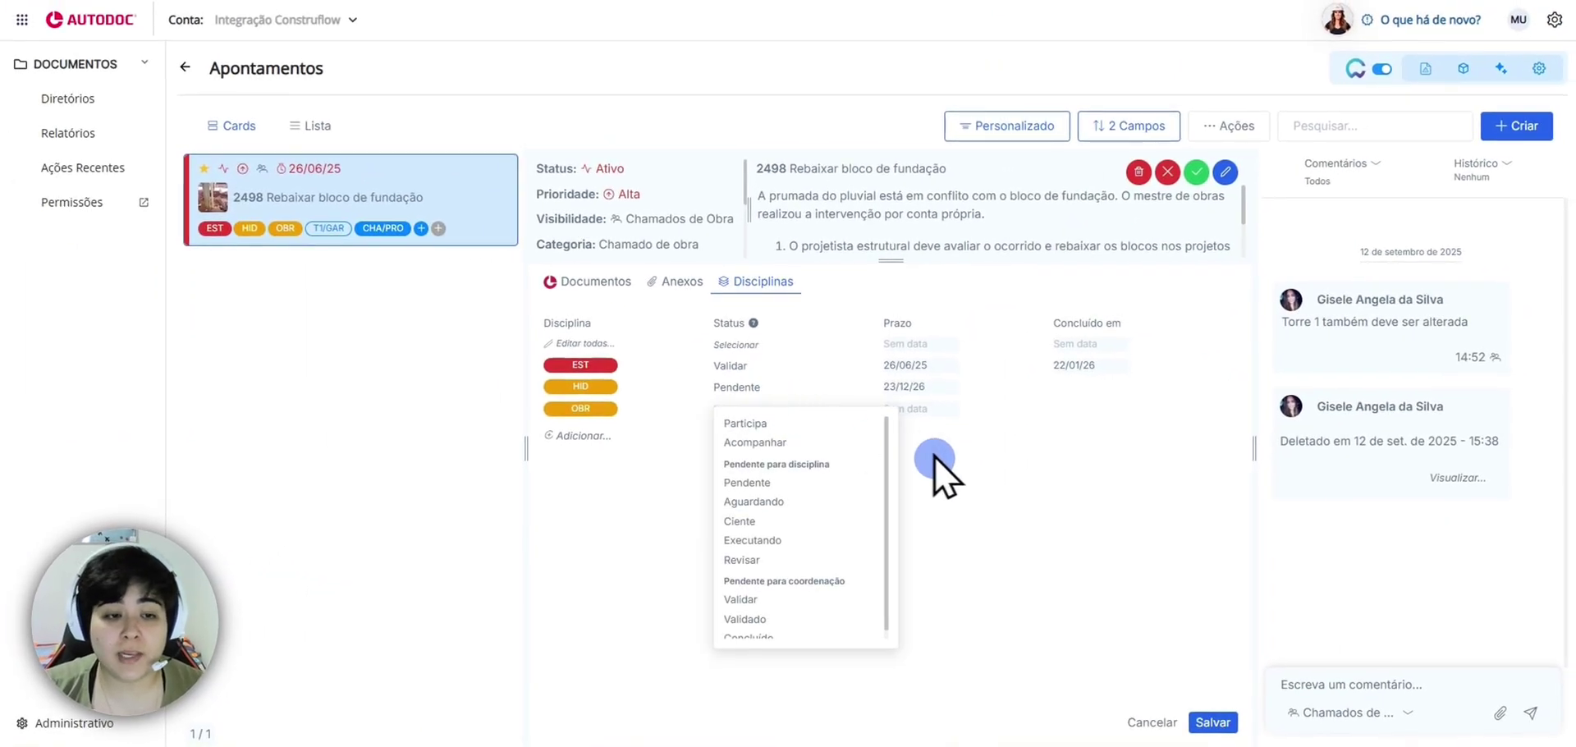
click(944, 472)
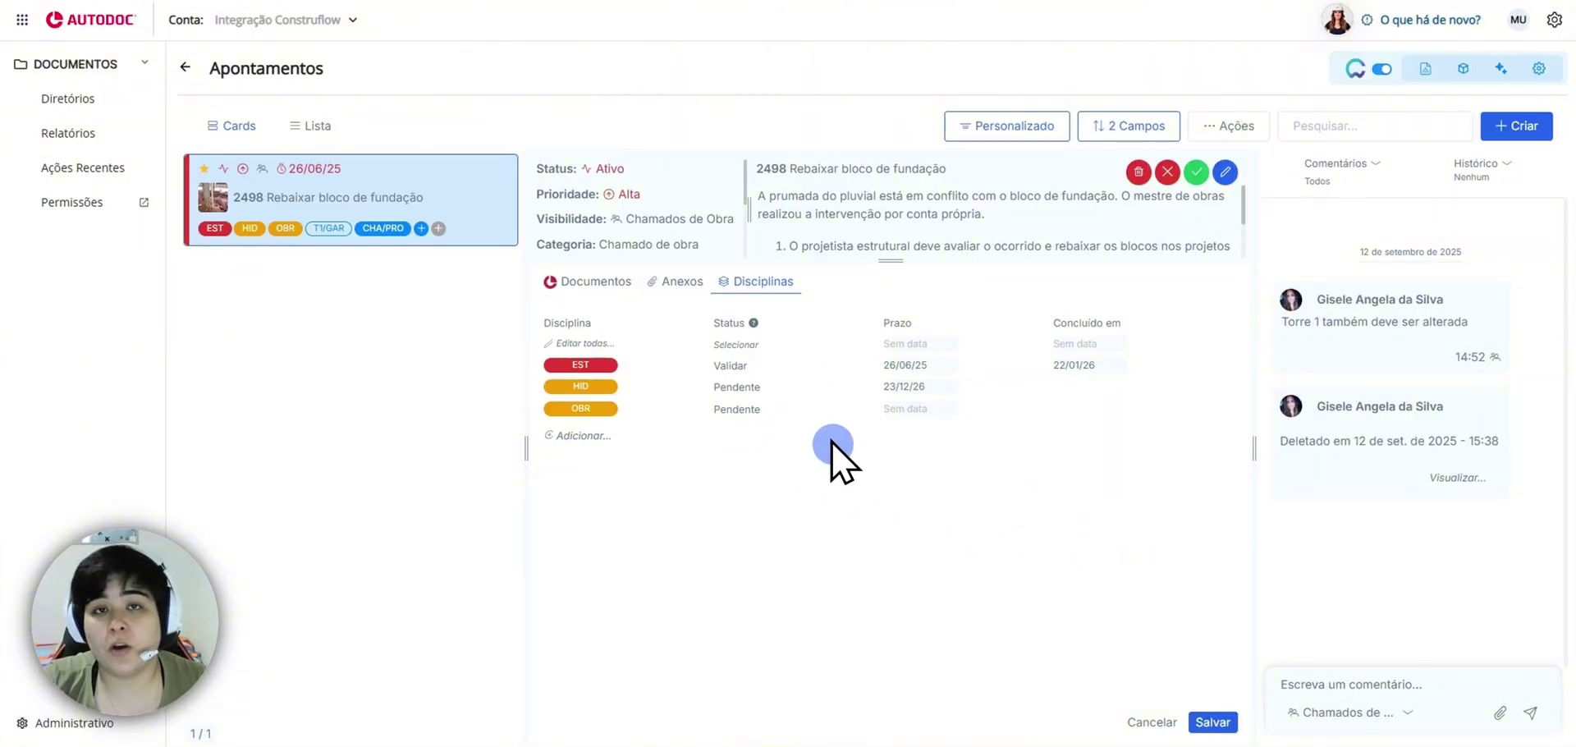
Set the status of the EST, HID and OBR disciplines to Concluído
click(728, 359)
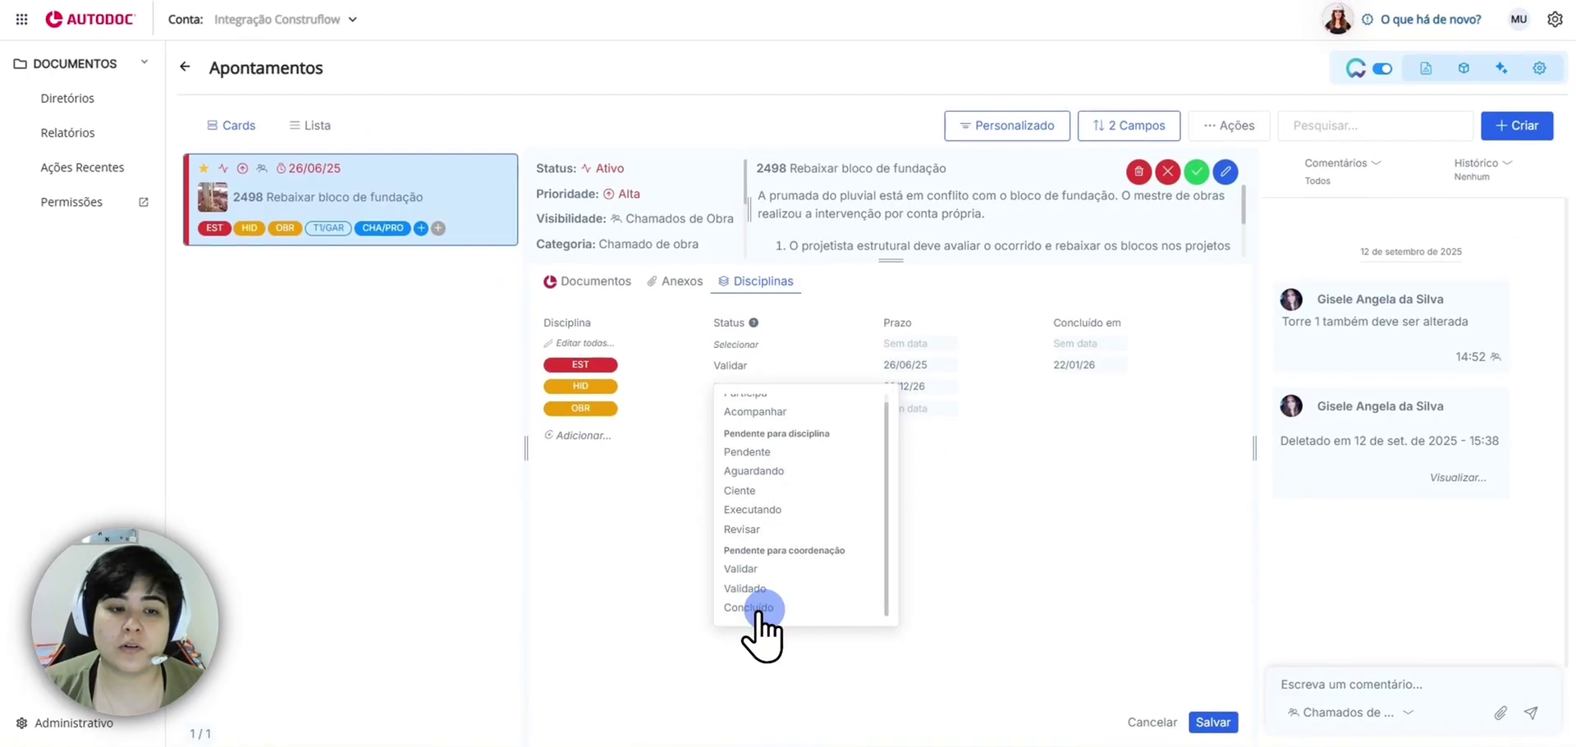
click(749, 608)
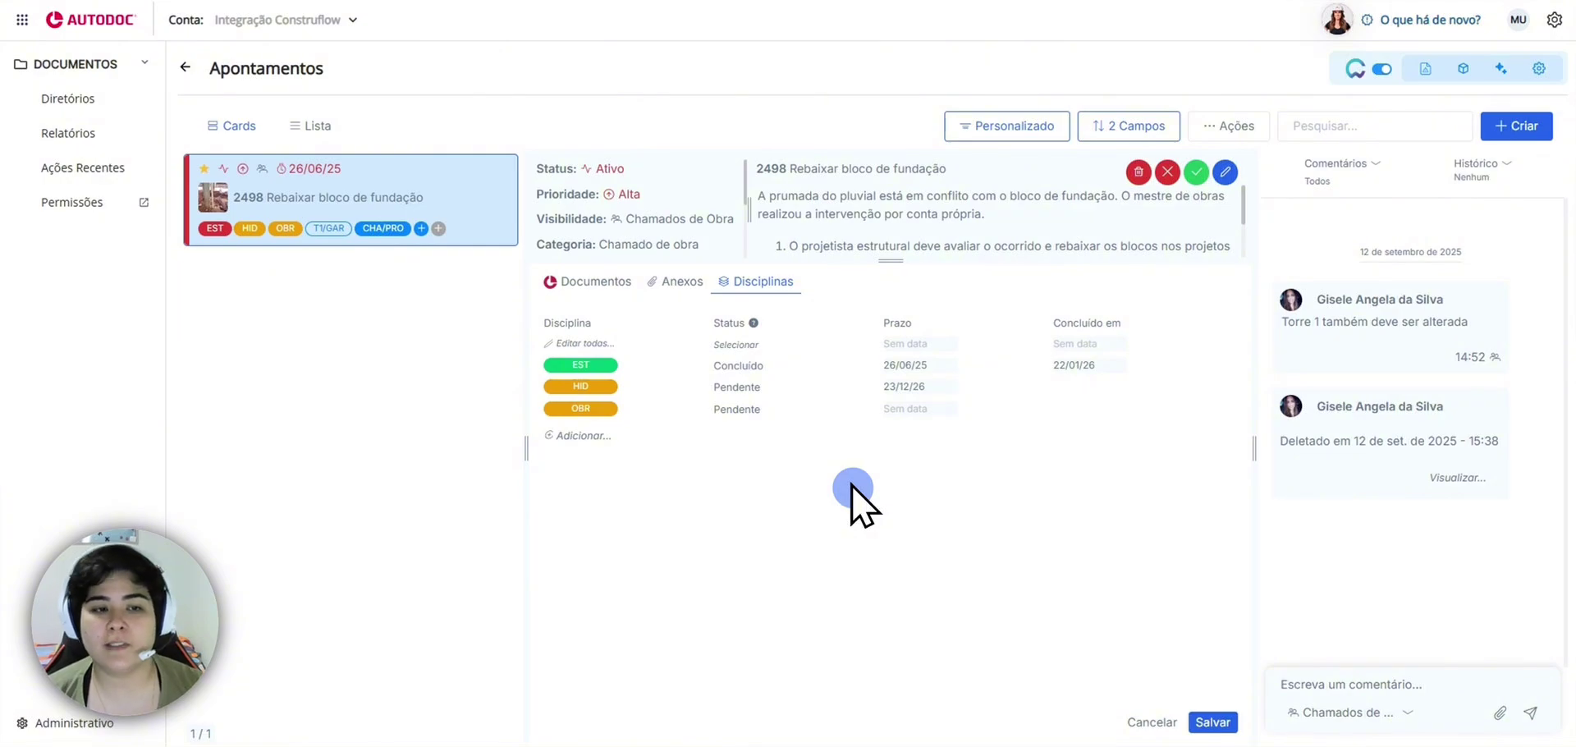
click(737, 409)
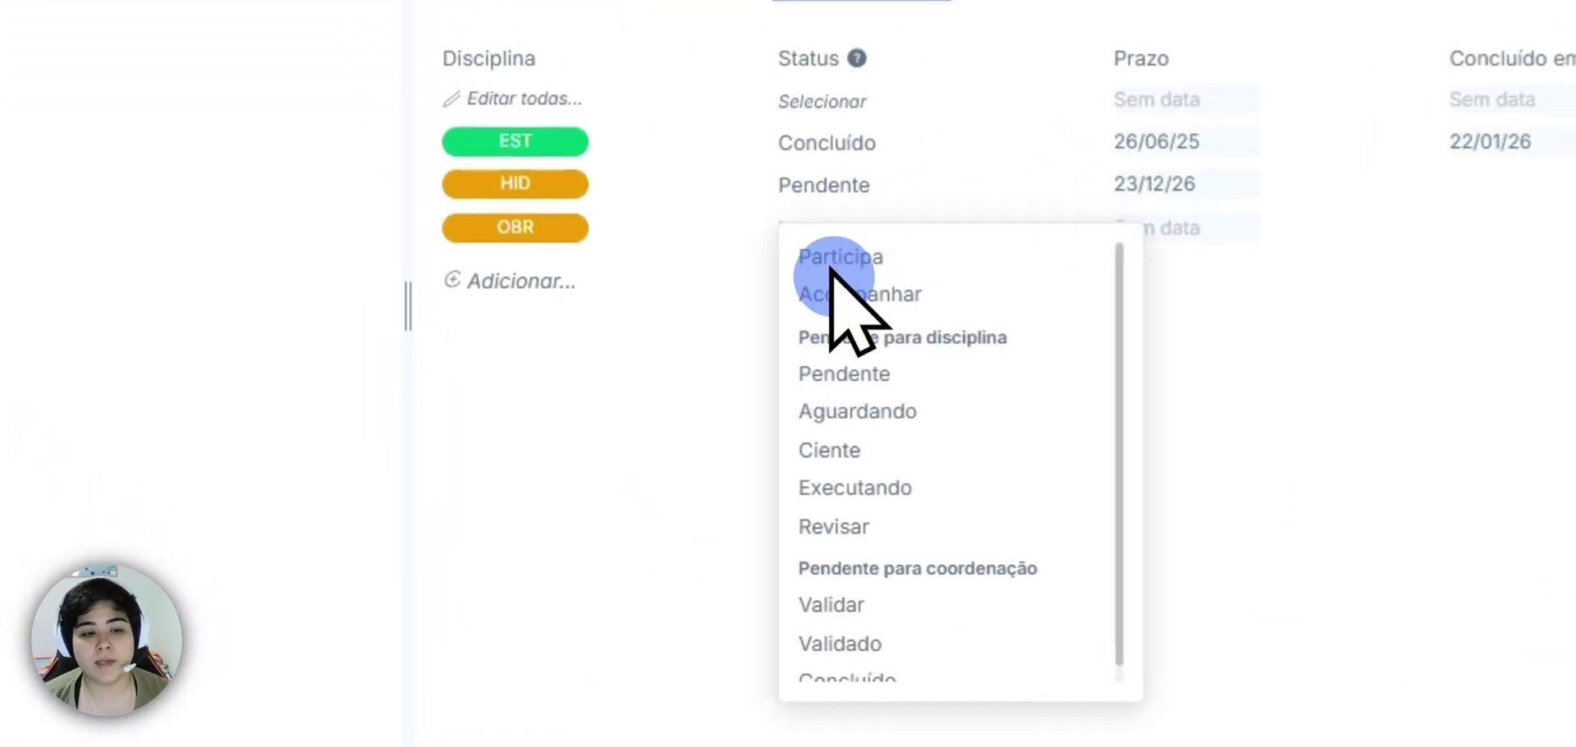
click(864, 561)
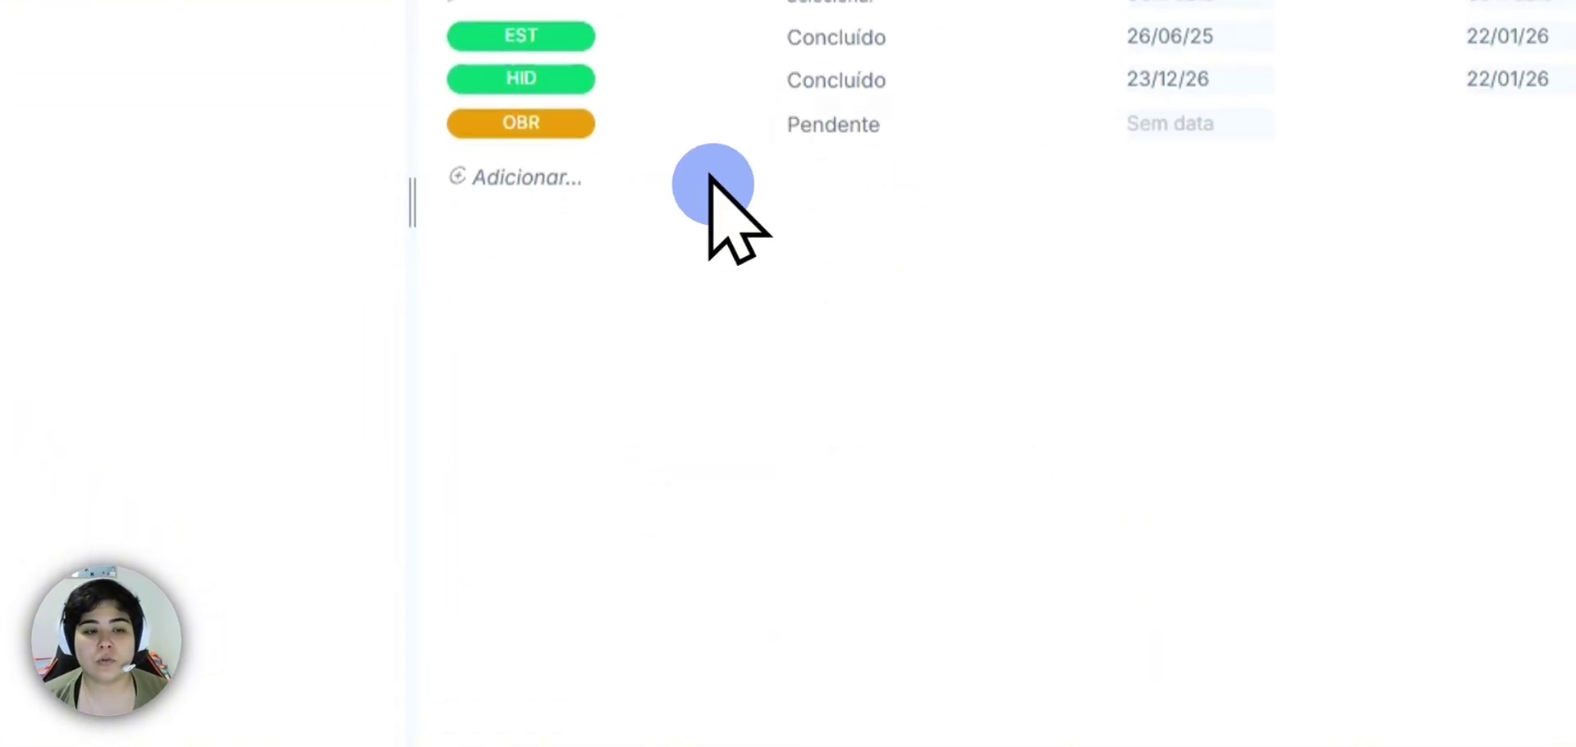
click(850, 212)
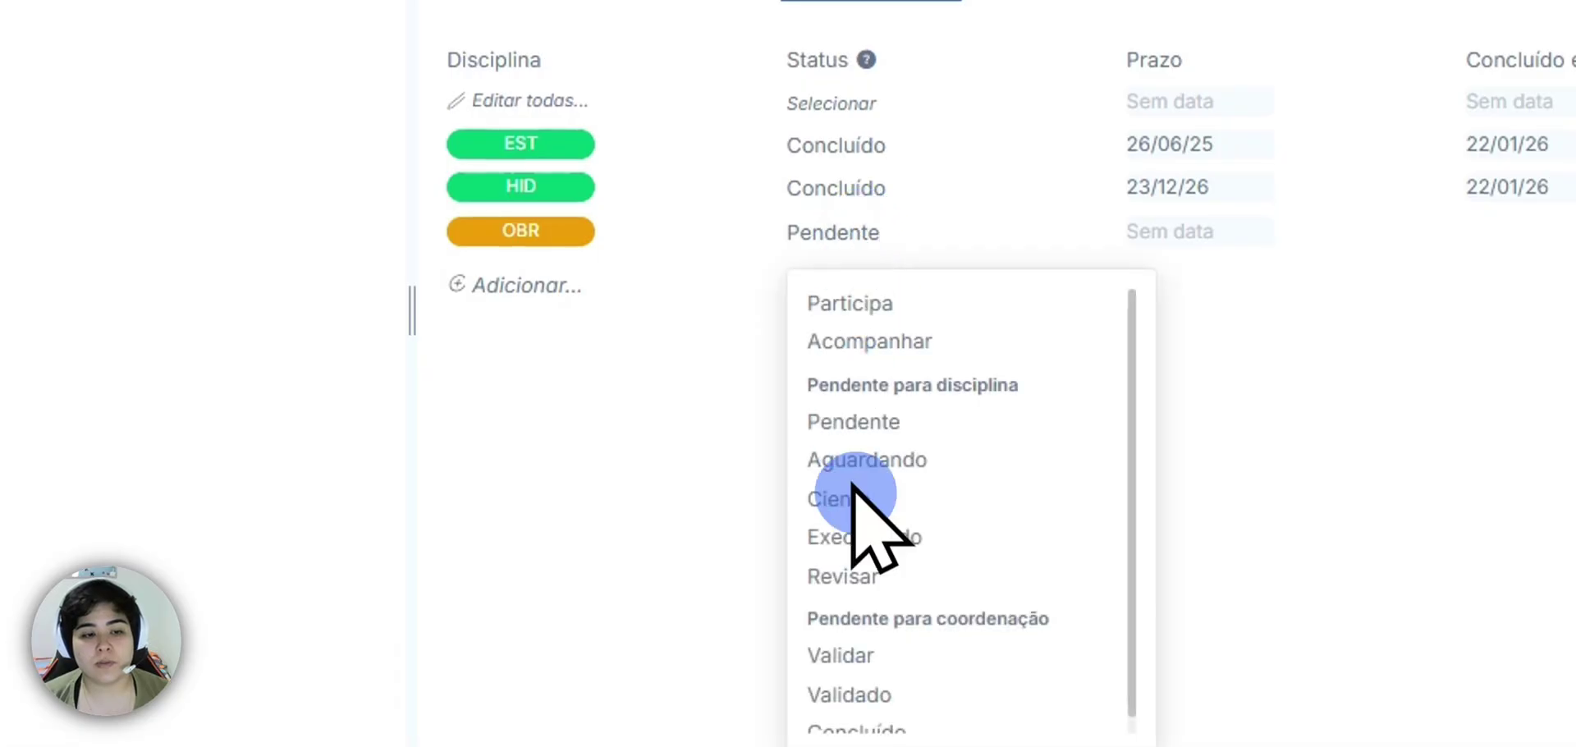
click(889, 699)
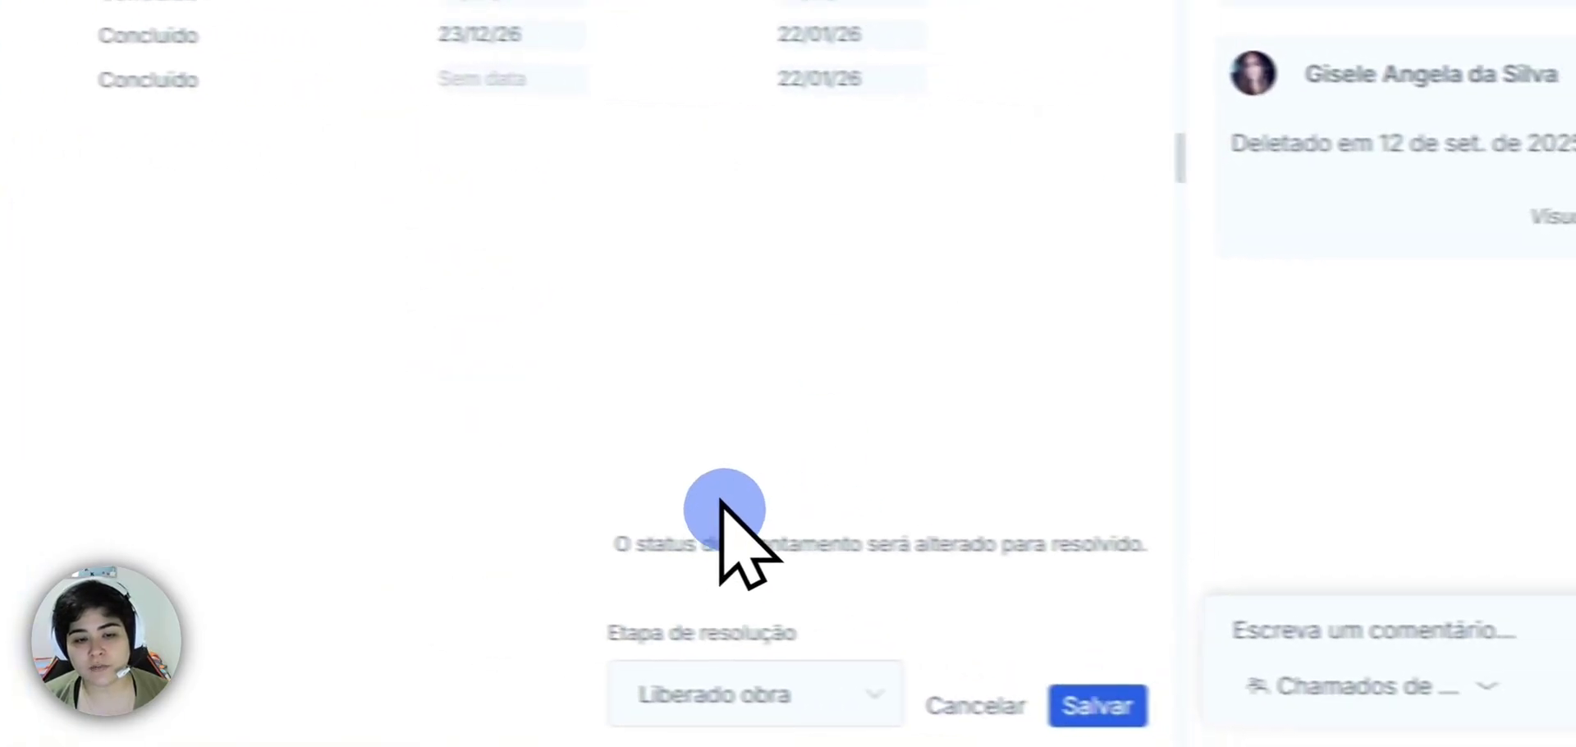
triple_click(1042, 530)
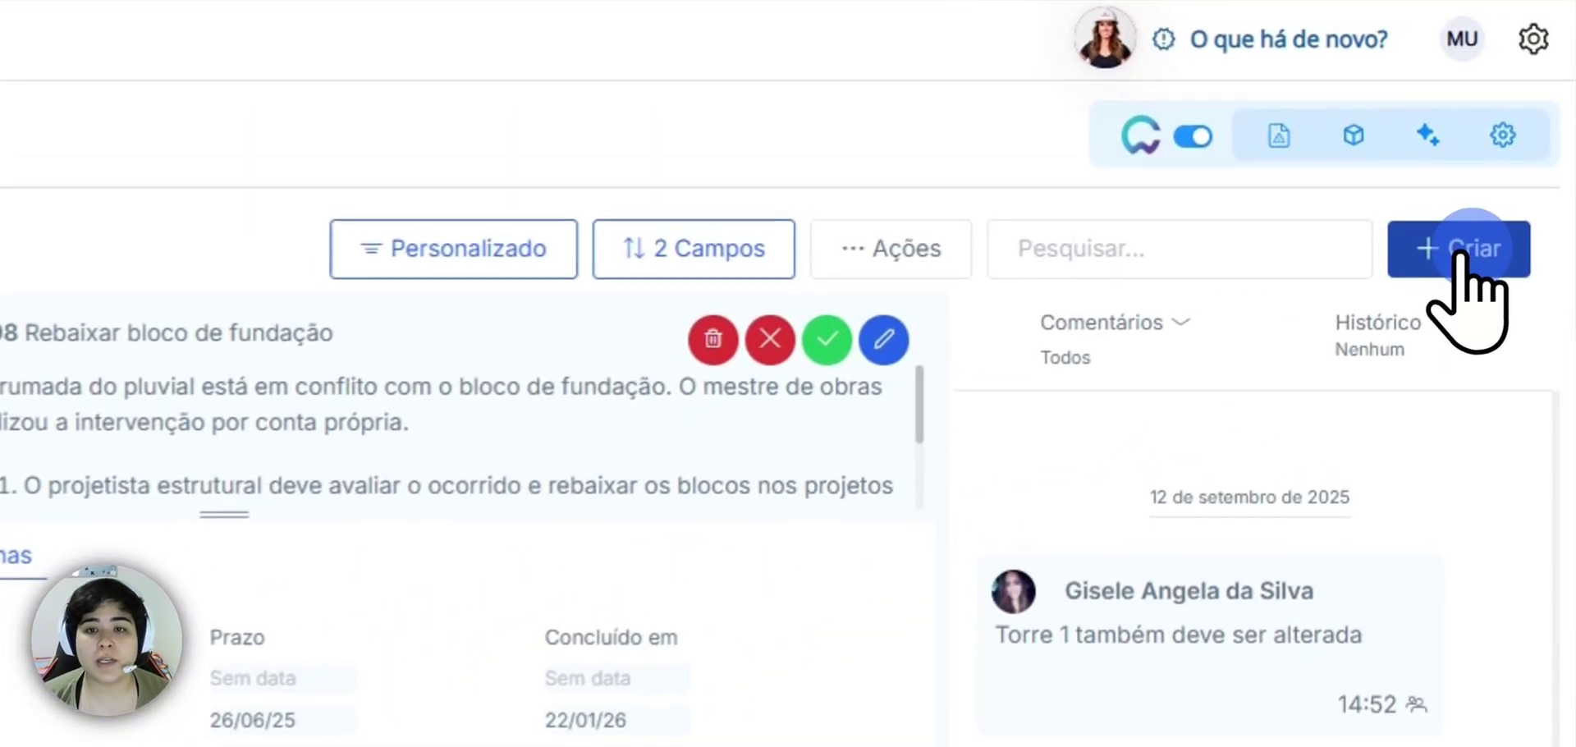
Start a new apontamento and title it Teste
click(1453, 255)
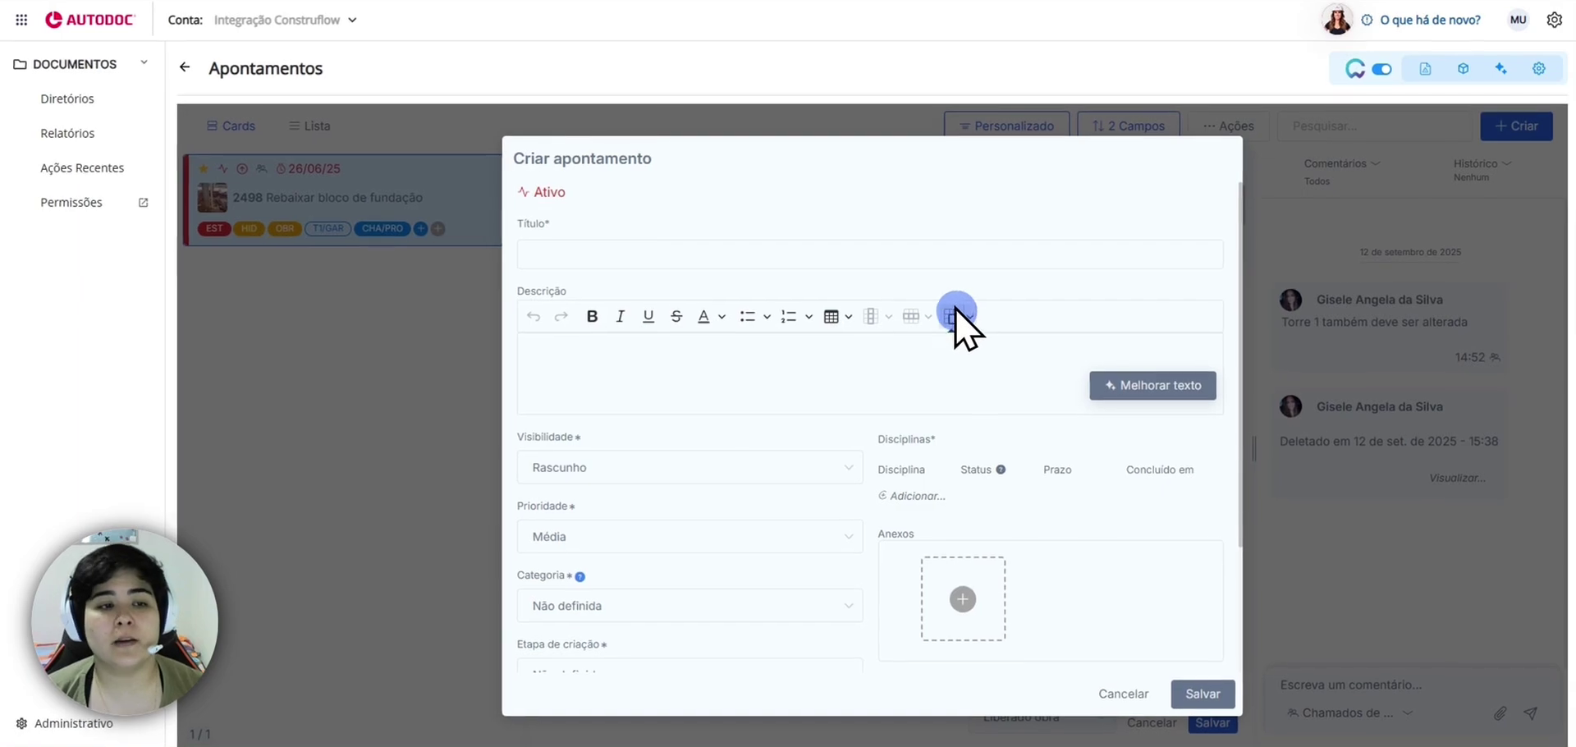
click(979, 260)
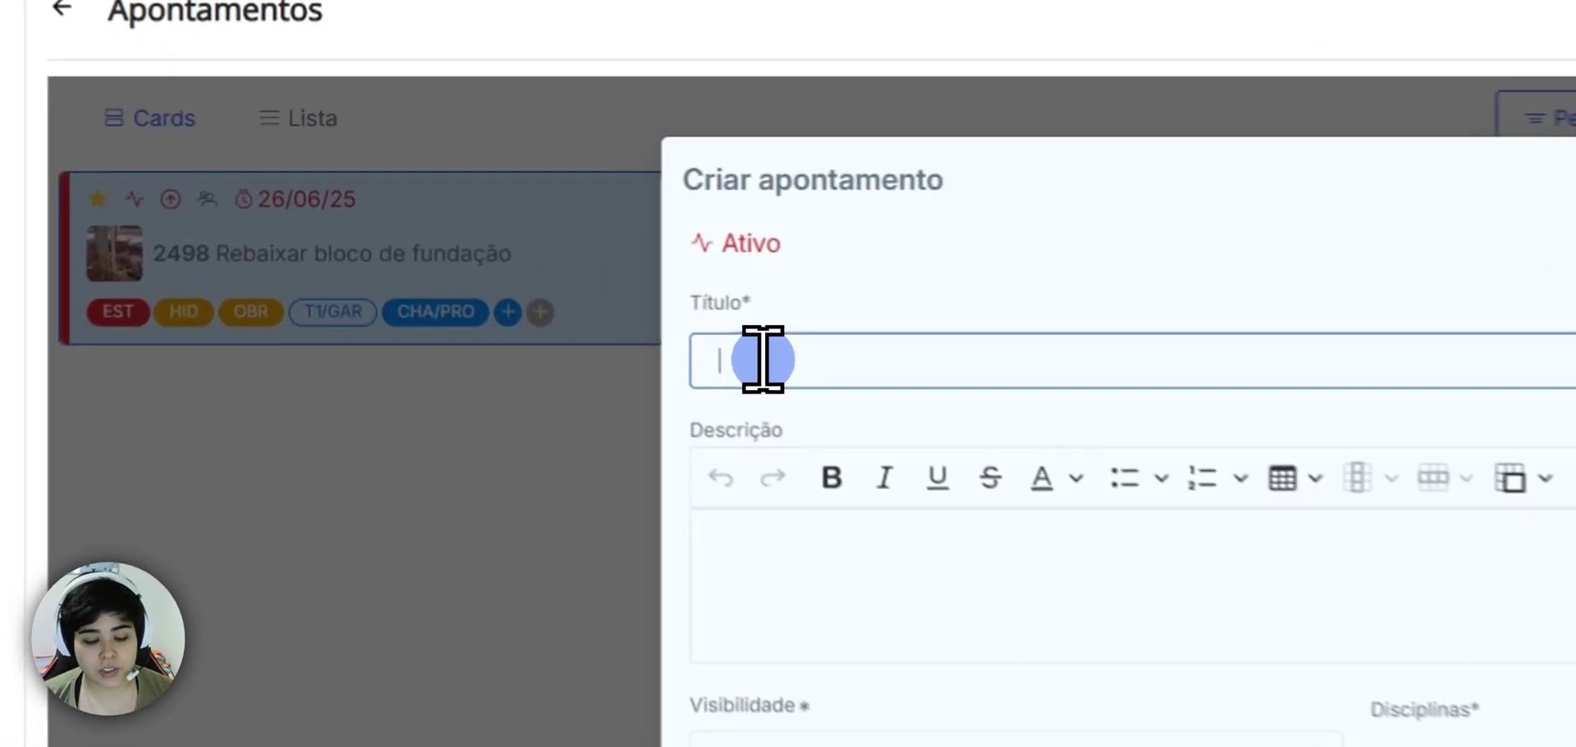
text(Teste)
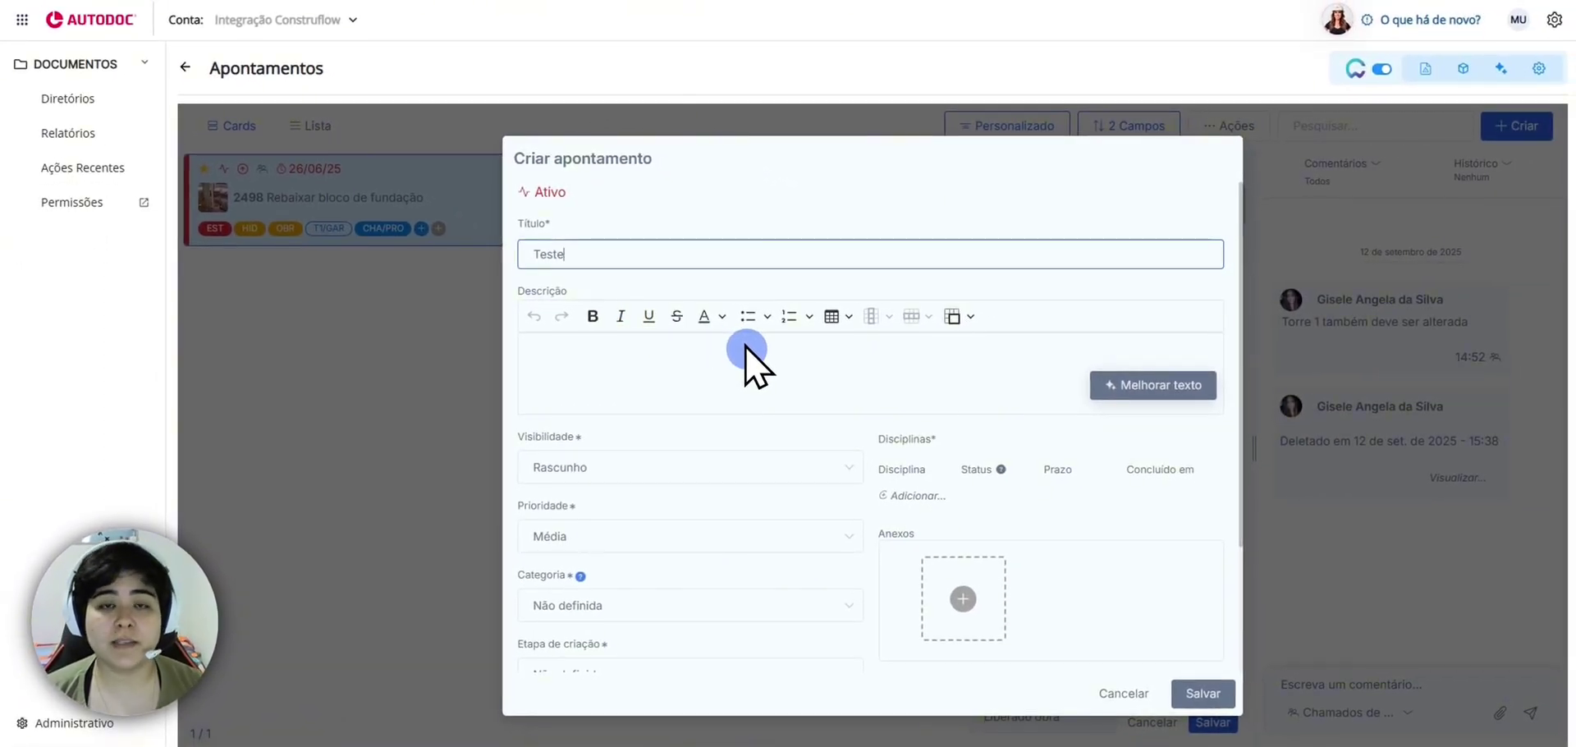
click(800, 512)
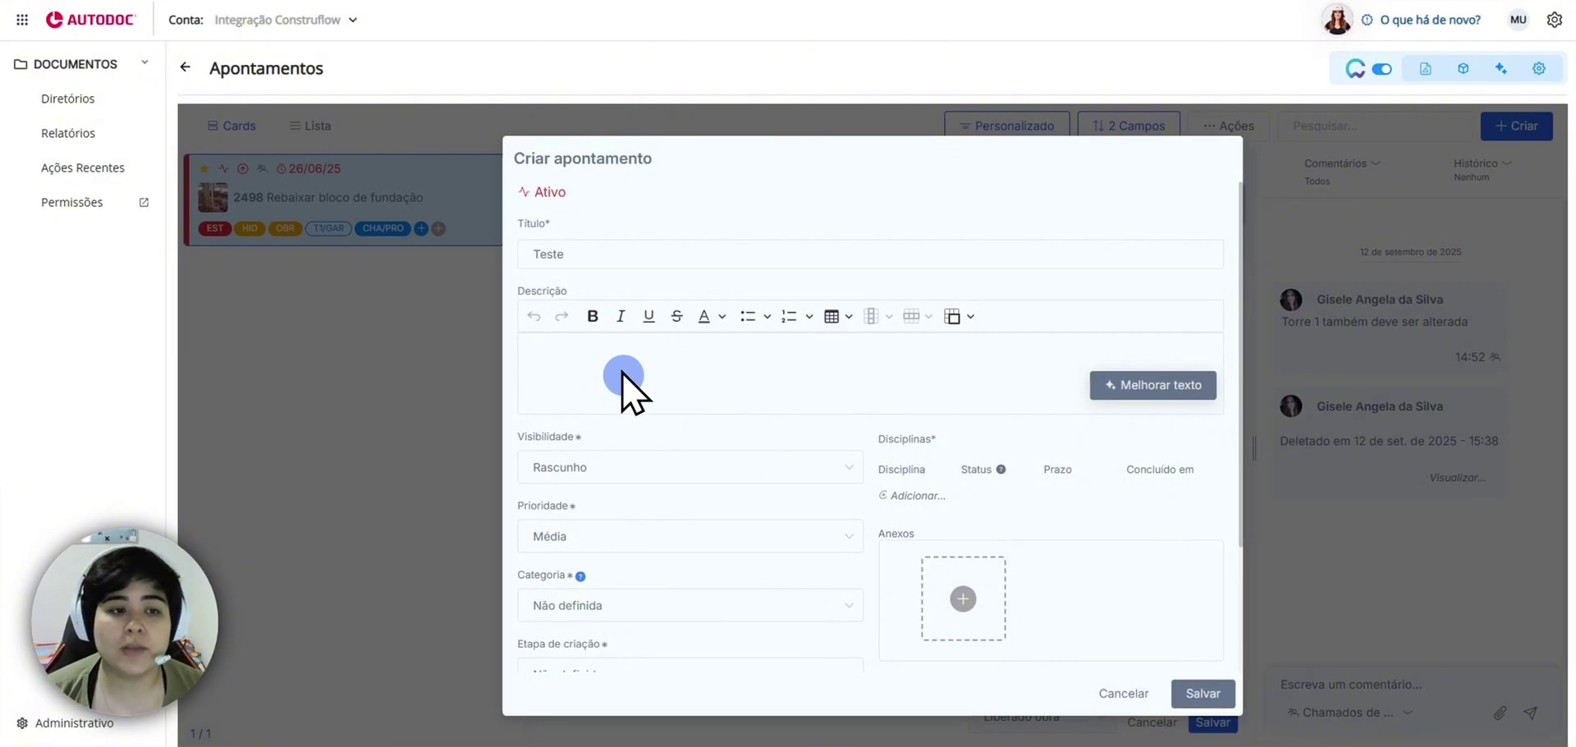
Add the ARQ, ELE, HID and OBR disciplines to the new apontamento and set the deadline of all of them to 23/01/26
scroll(657, 362, down, 1)
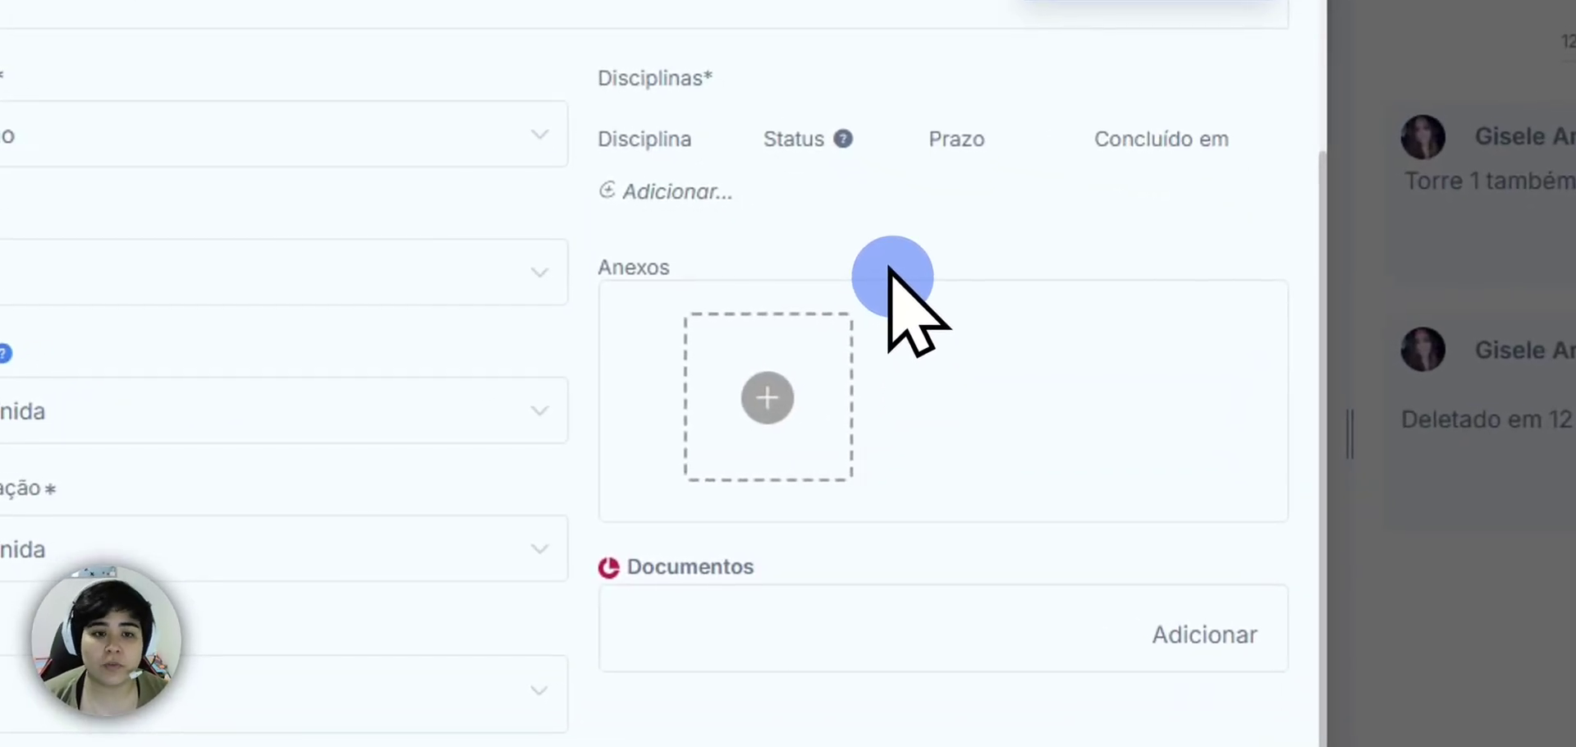
click(657, 191)
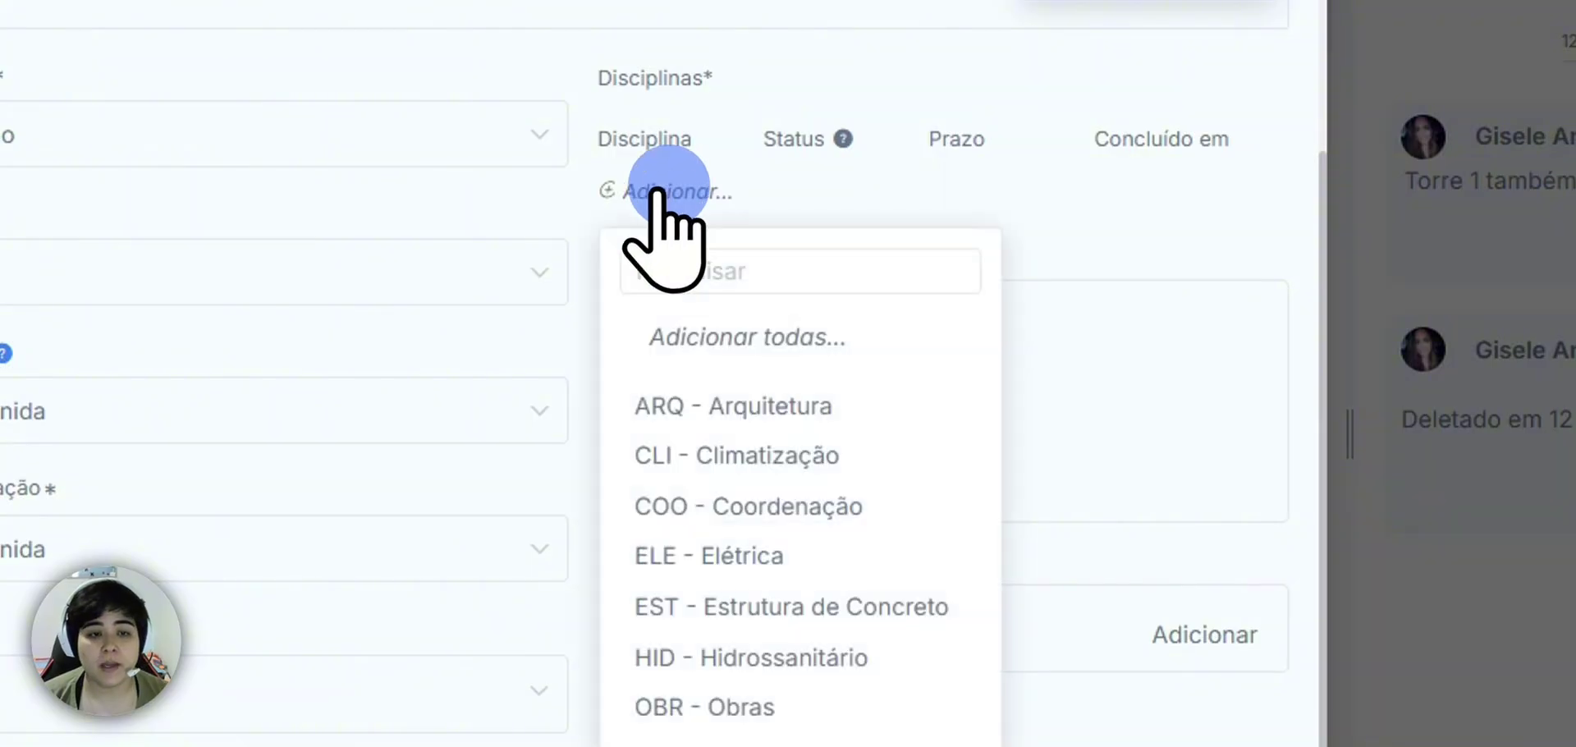
click(763, 405)
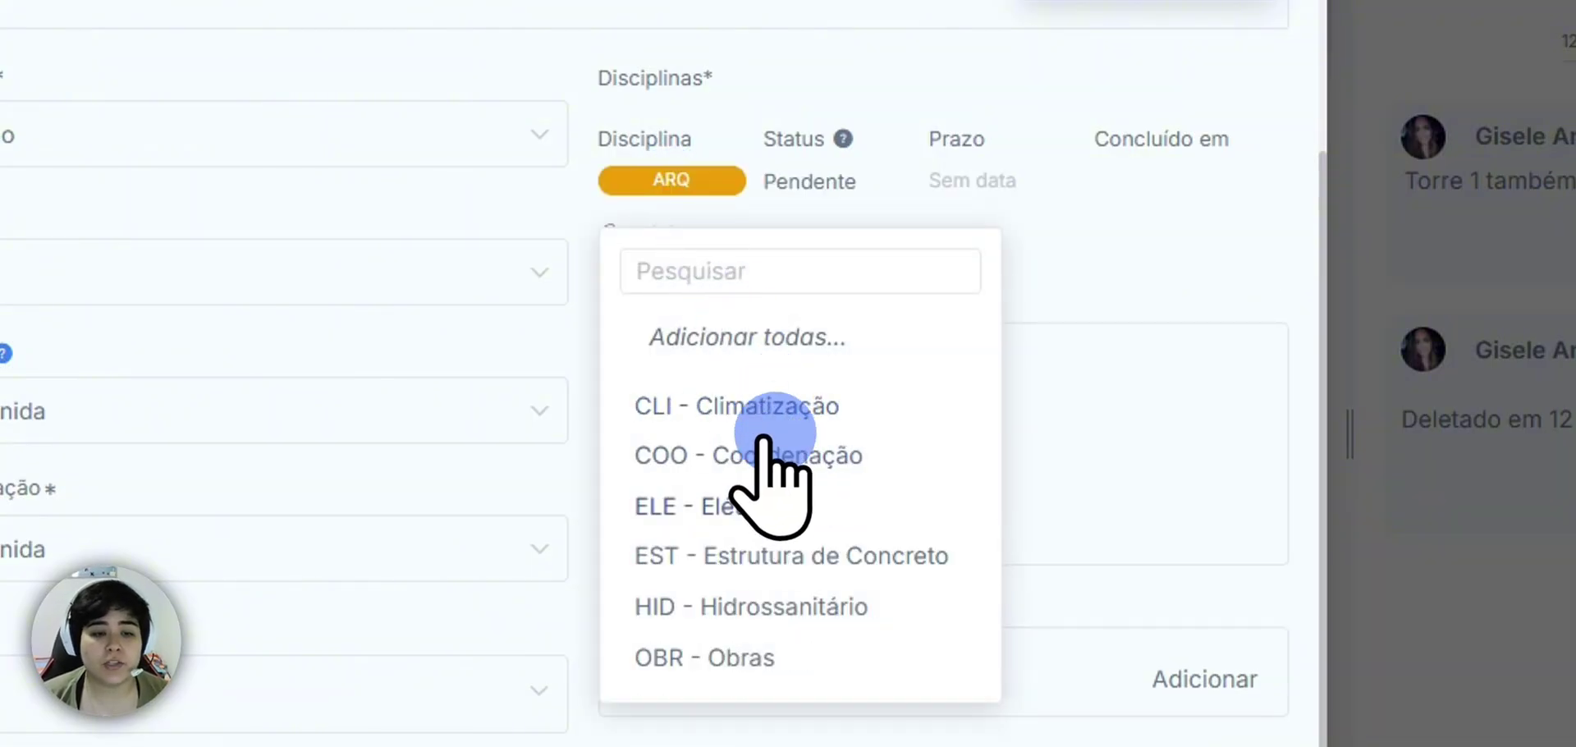
click(743, 504)
click(779, 556)
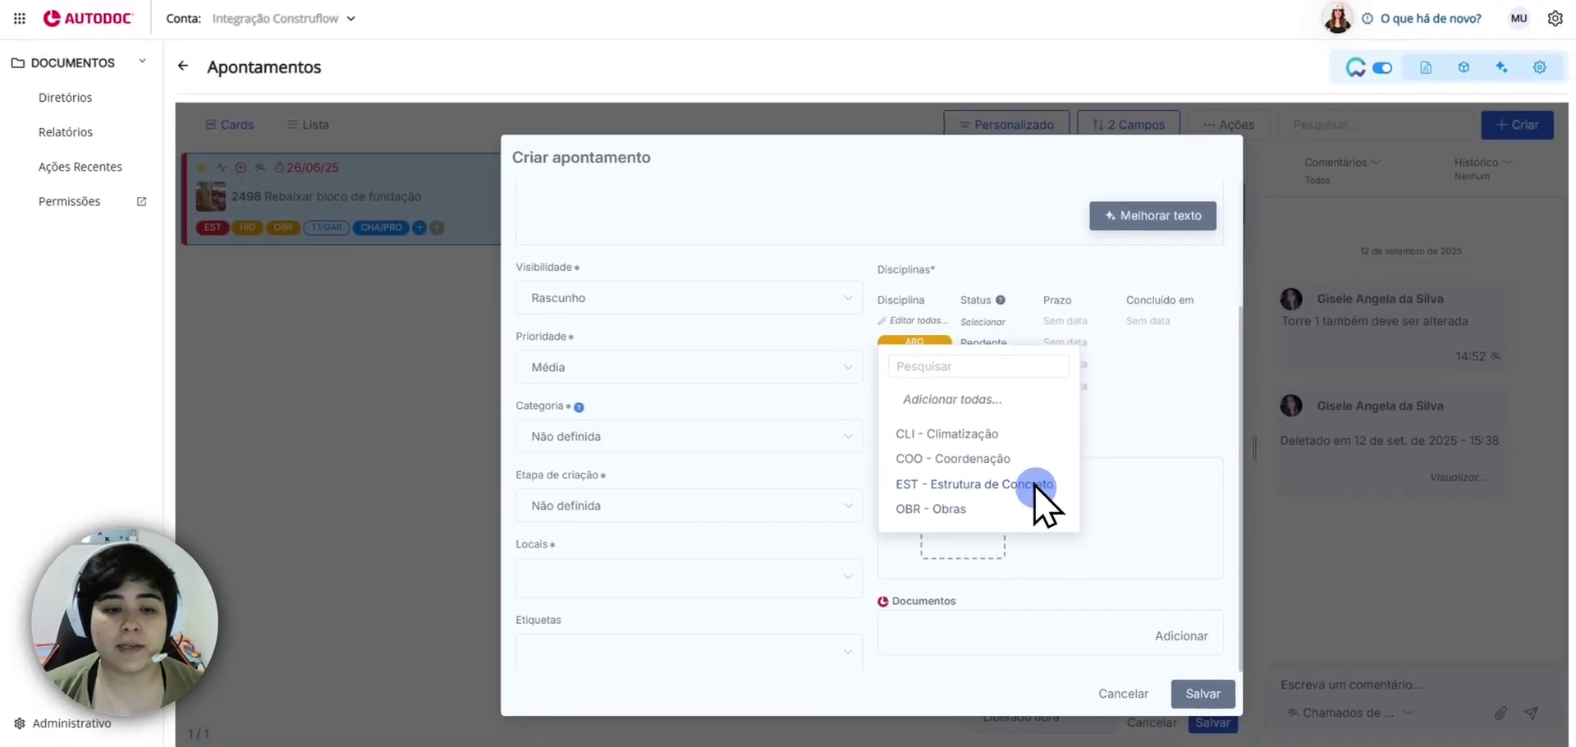
click(923, 509)
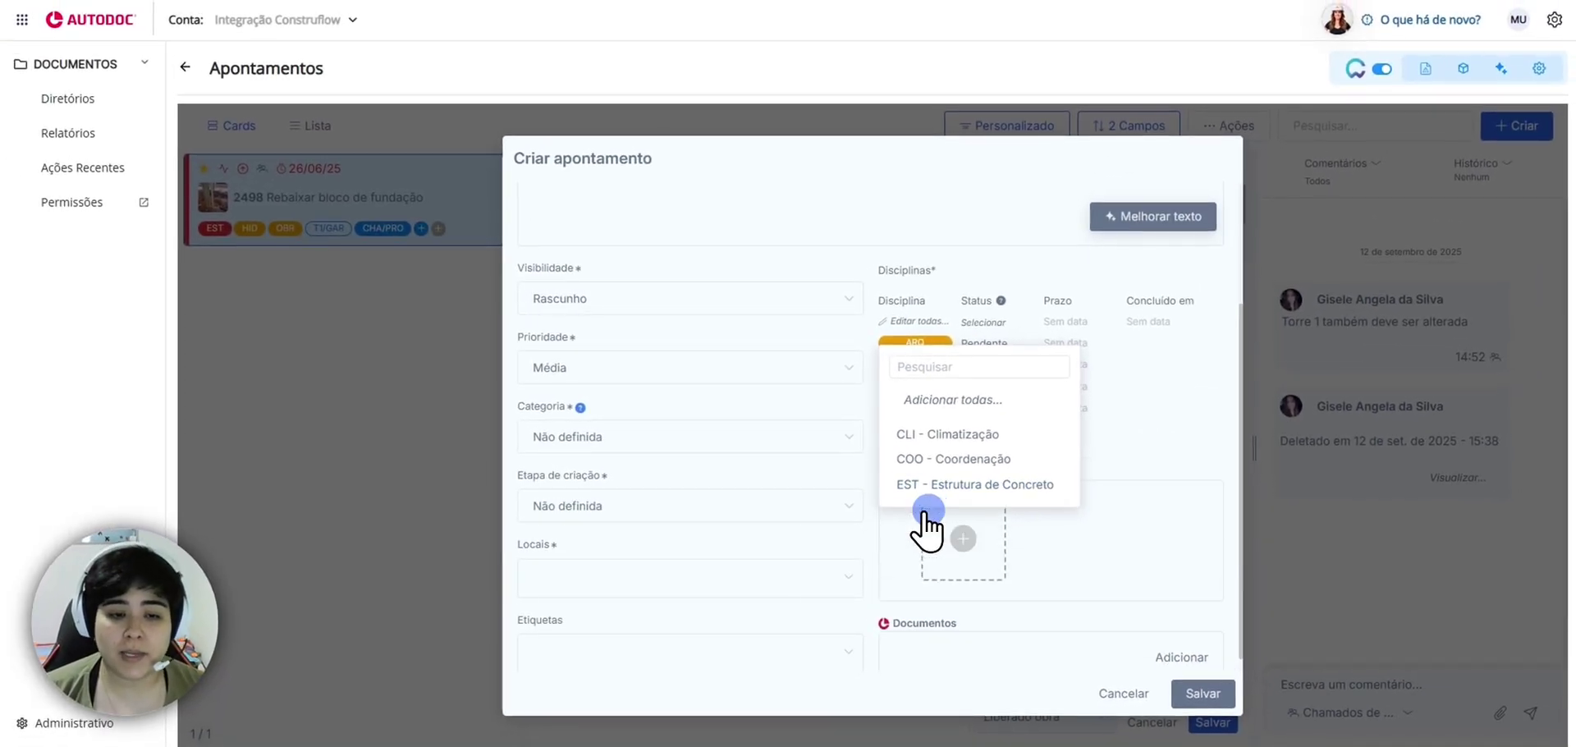
click(1156, 460)
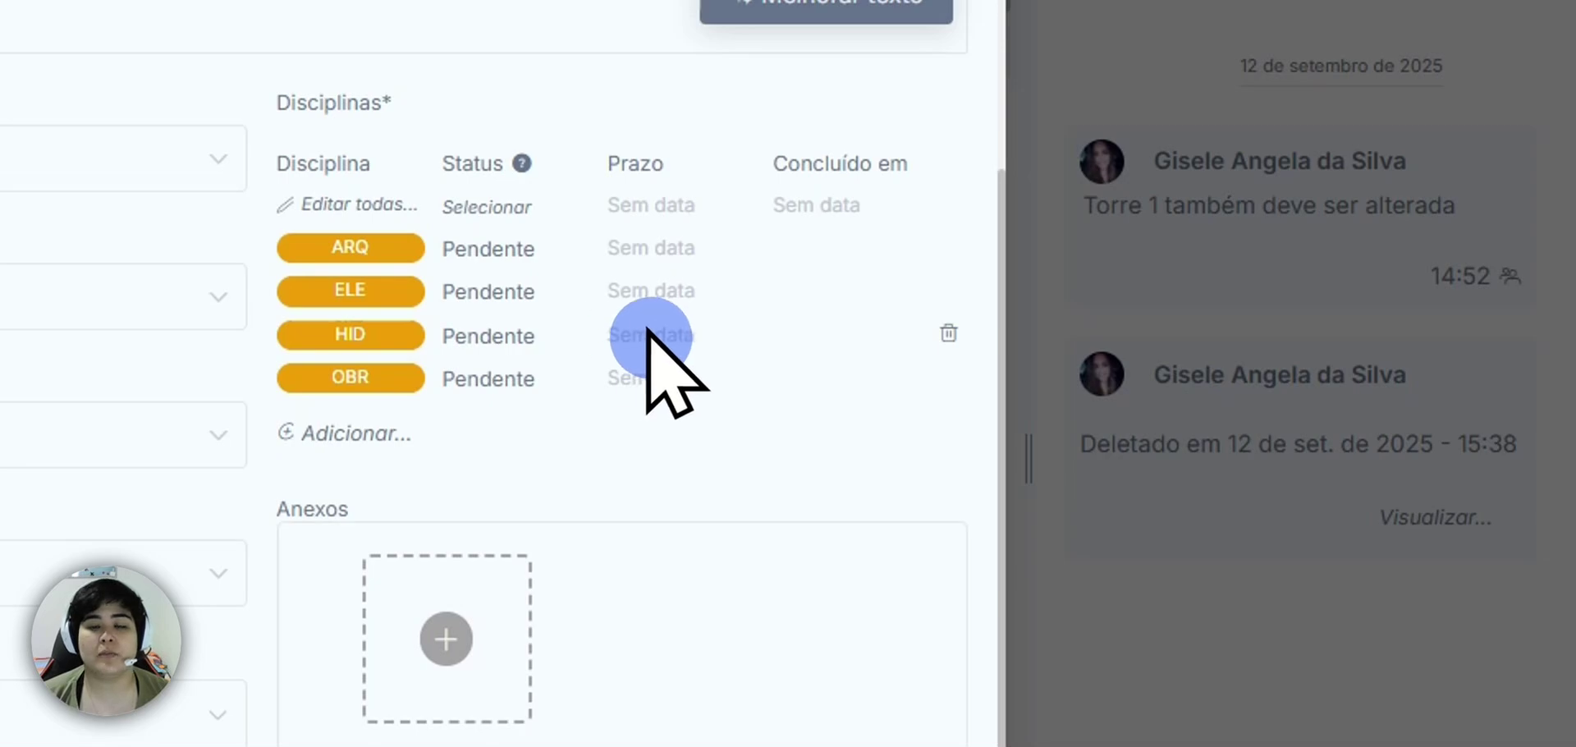
click(648, 205)
click(1011, 617)
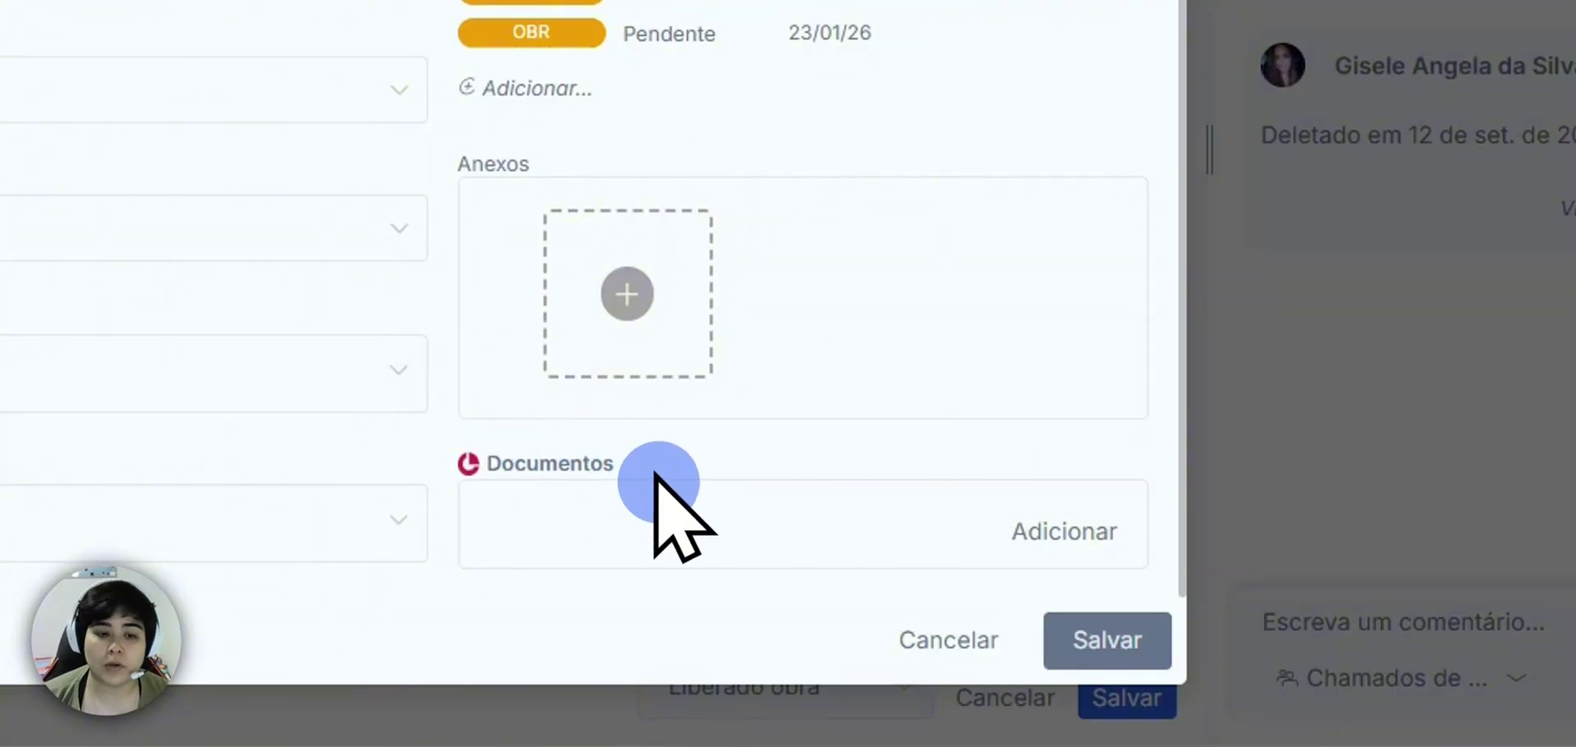
Attach PQVNZ-ARQ-EX-TER.GER-ARQUITETÔNICO-R03.pdf from the ARQ - Arquitetura executive project folder to the apontamento
click(1080, 533)
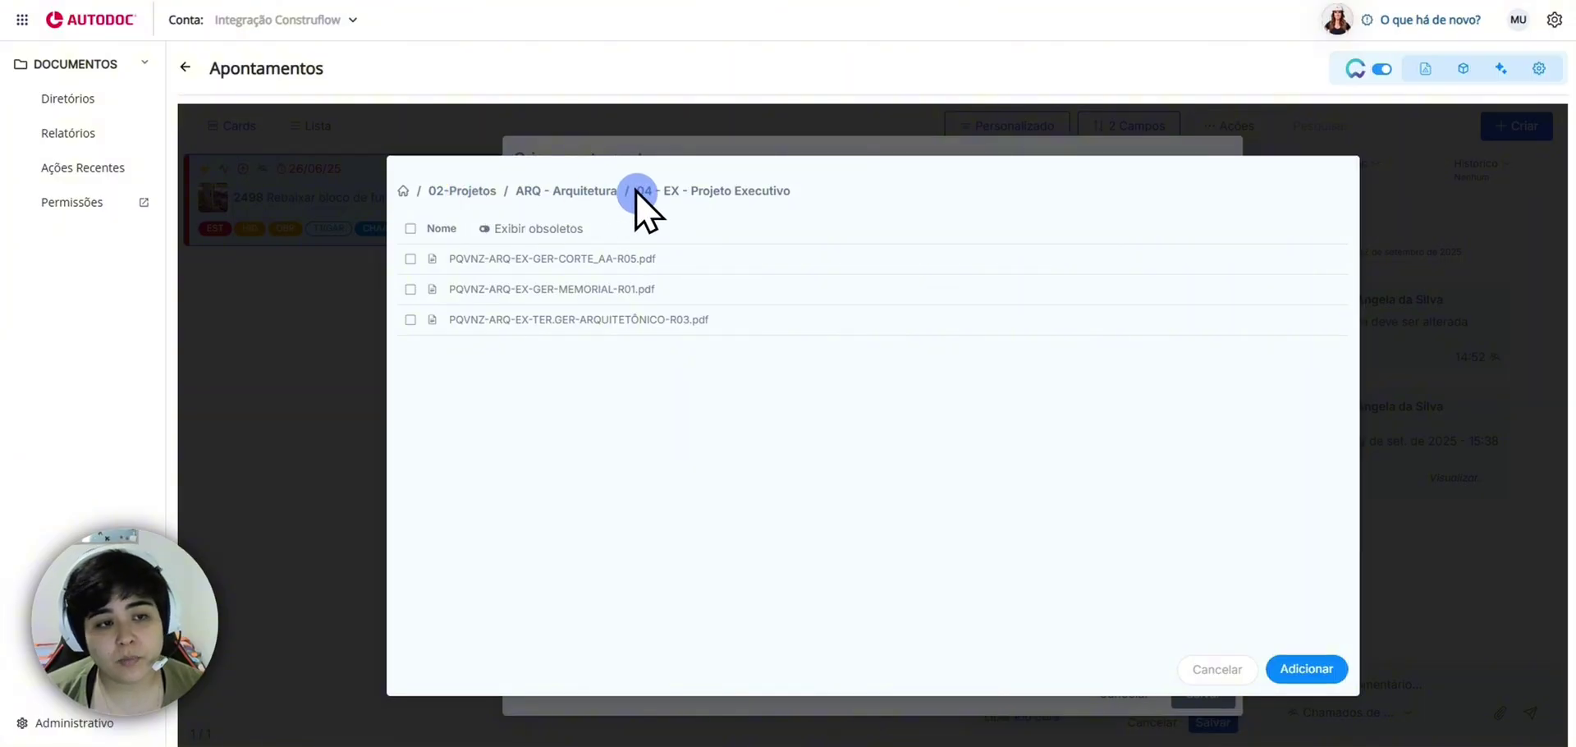
click(644, 319)
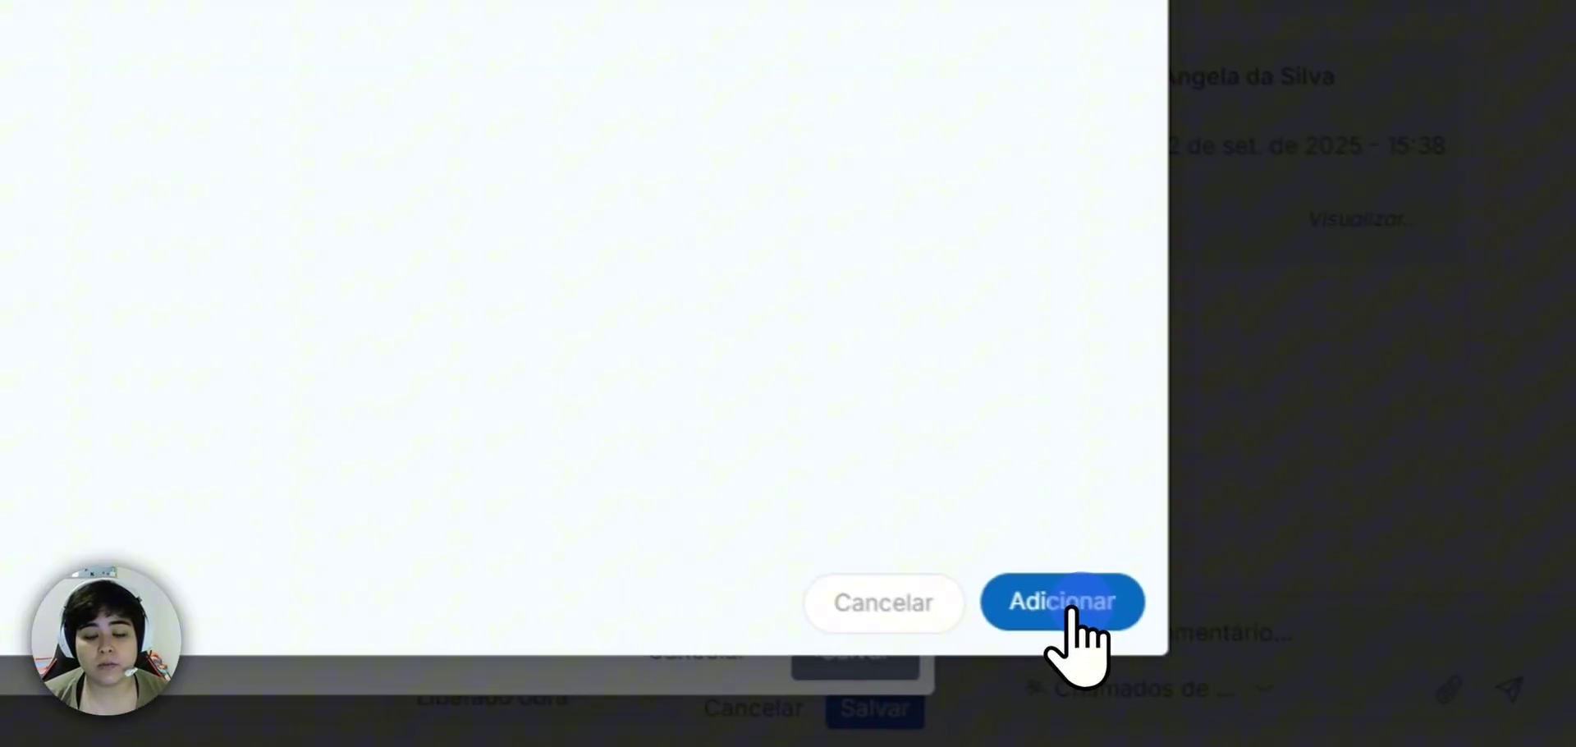
click(1070, 628)
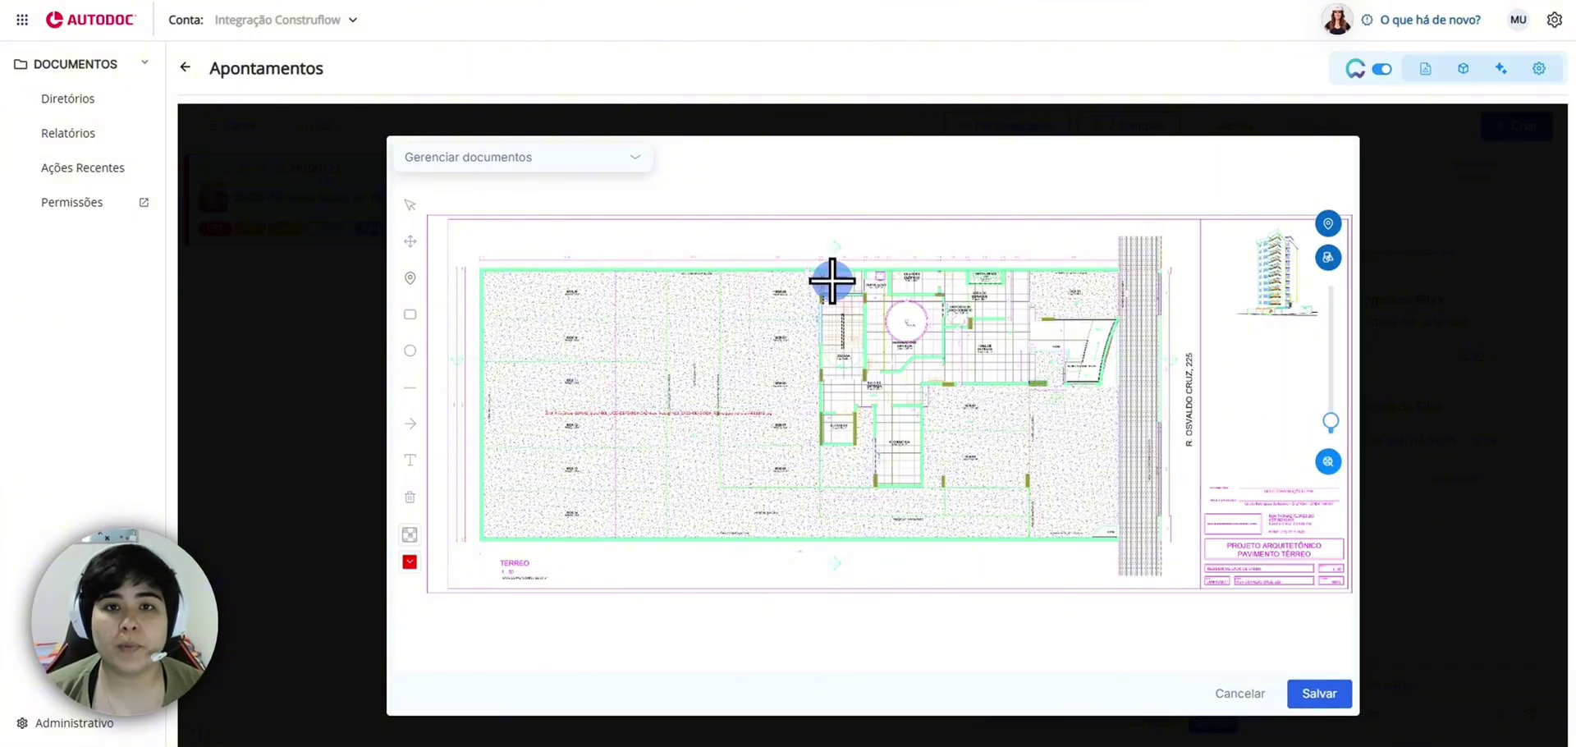
Place a position marker in the Lavabo Serviço room on the ground-floor plan
scroll(816, 247, up, 1)
scroll(890, 282, up, 4)
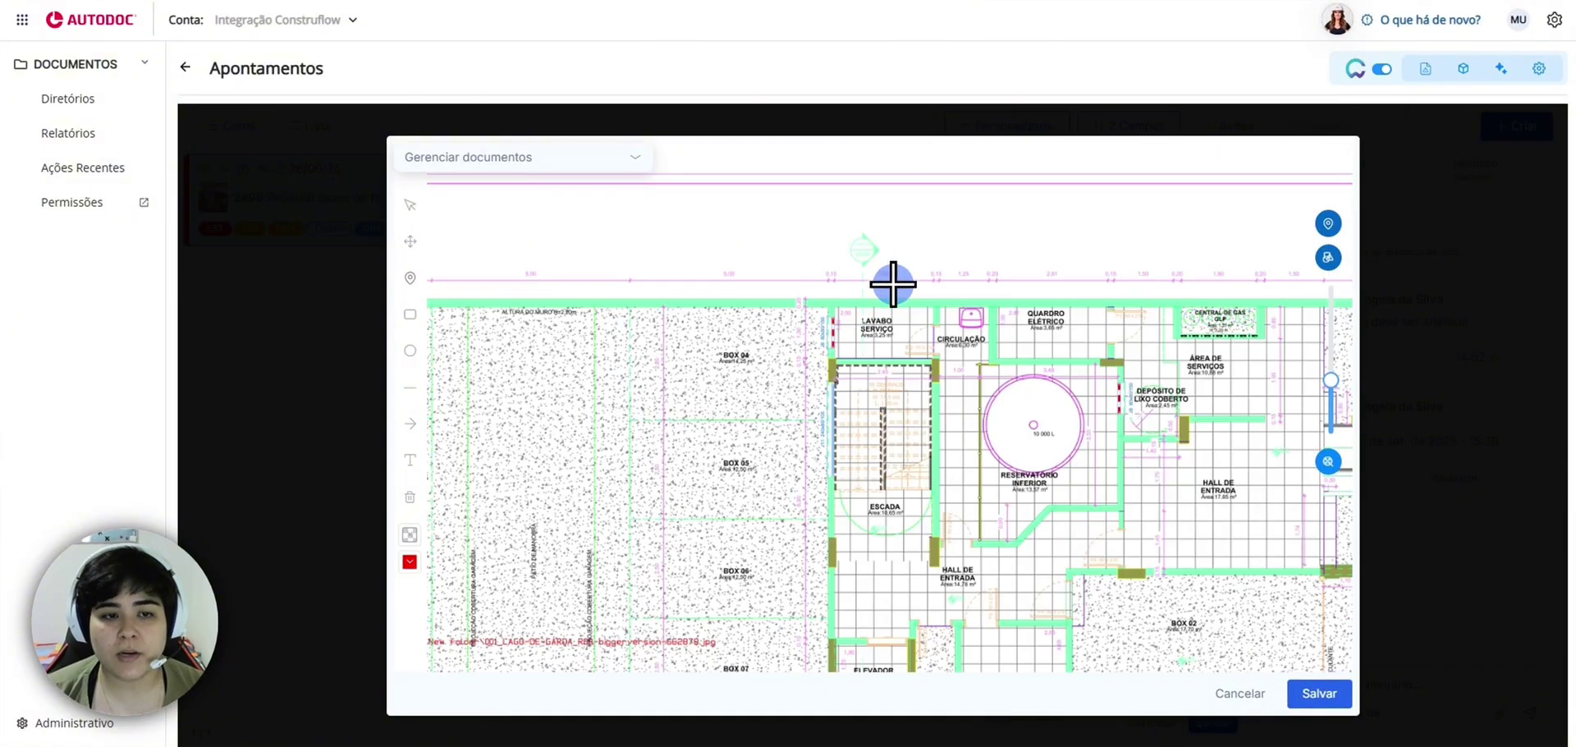
scroll(897, 299, down, 2)
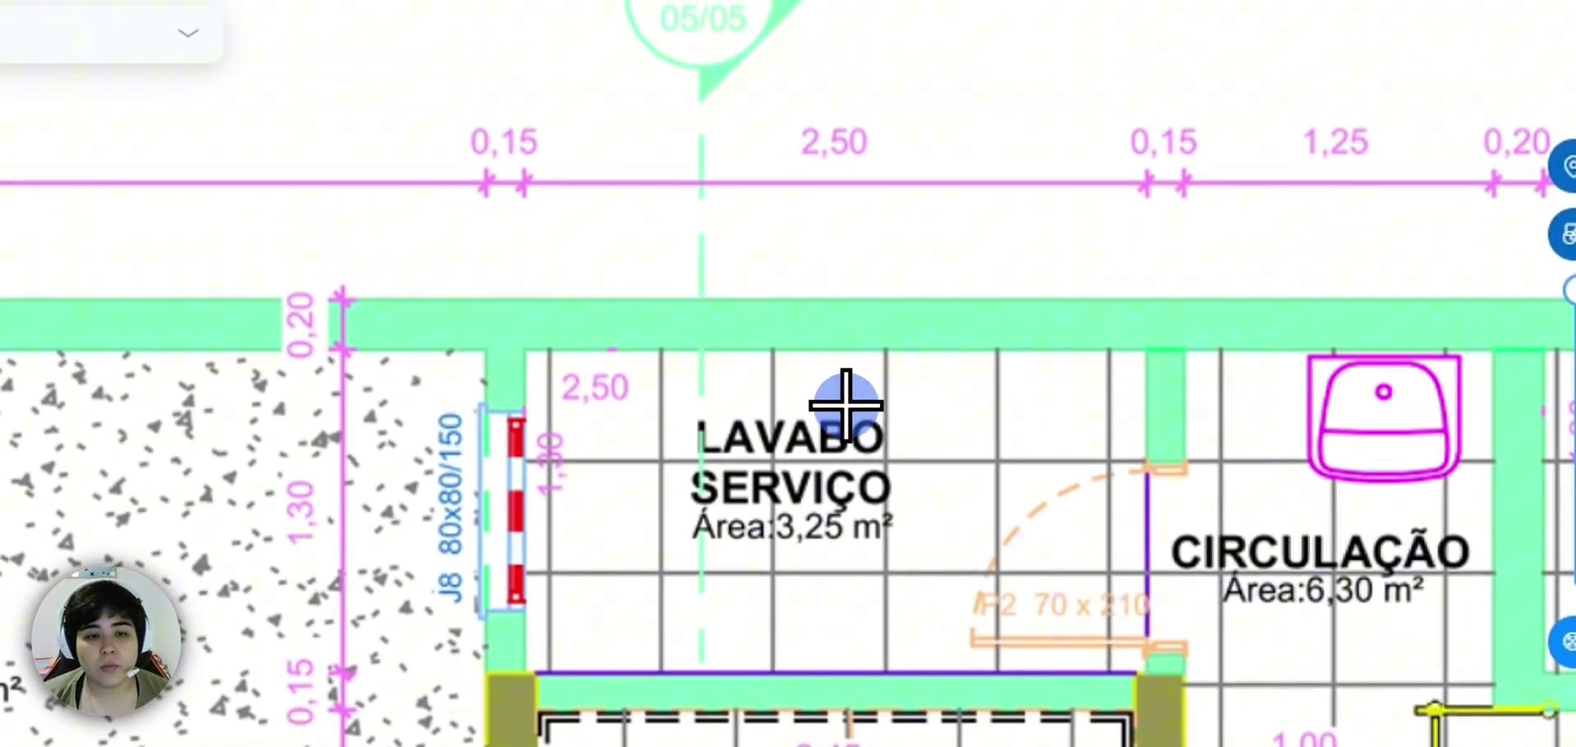
click(846, 404)
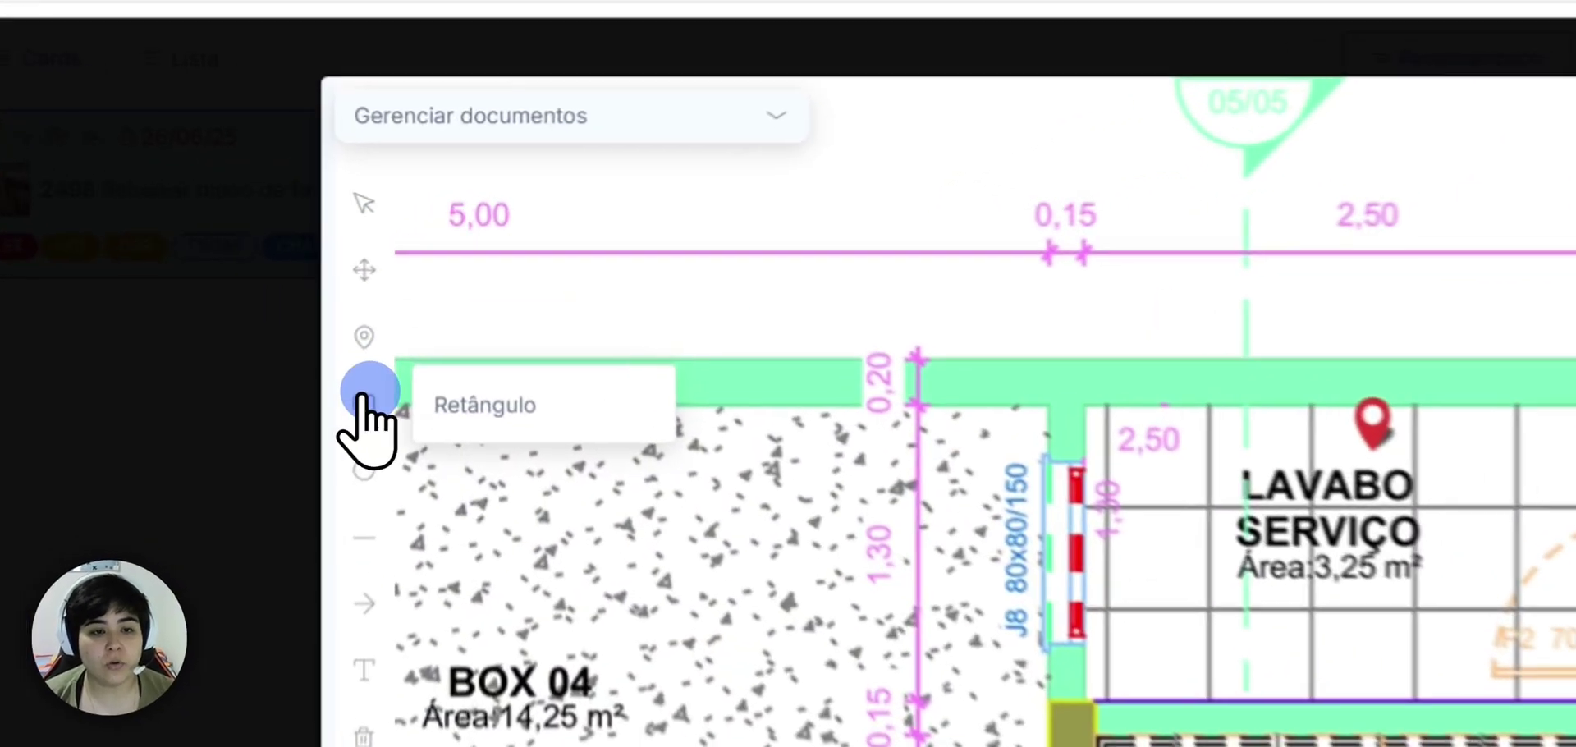
Draw a red rectangle around Lavabo Serviço and an arrow pointing into it, reposition the marker above the room's label, and save the markup
click(365, 398)
mouse_move(960, 352)
mouse_down()
mouse_move(1223, 426)
mouse_move(1575, 746)
mouse_up()
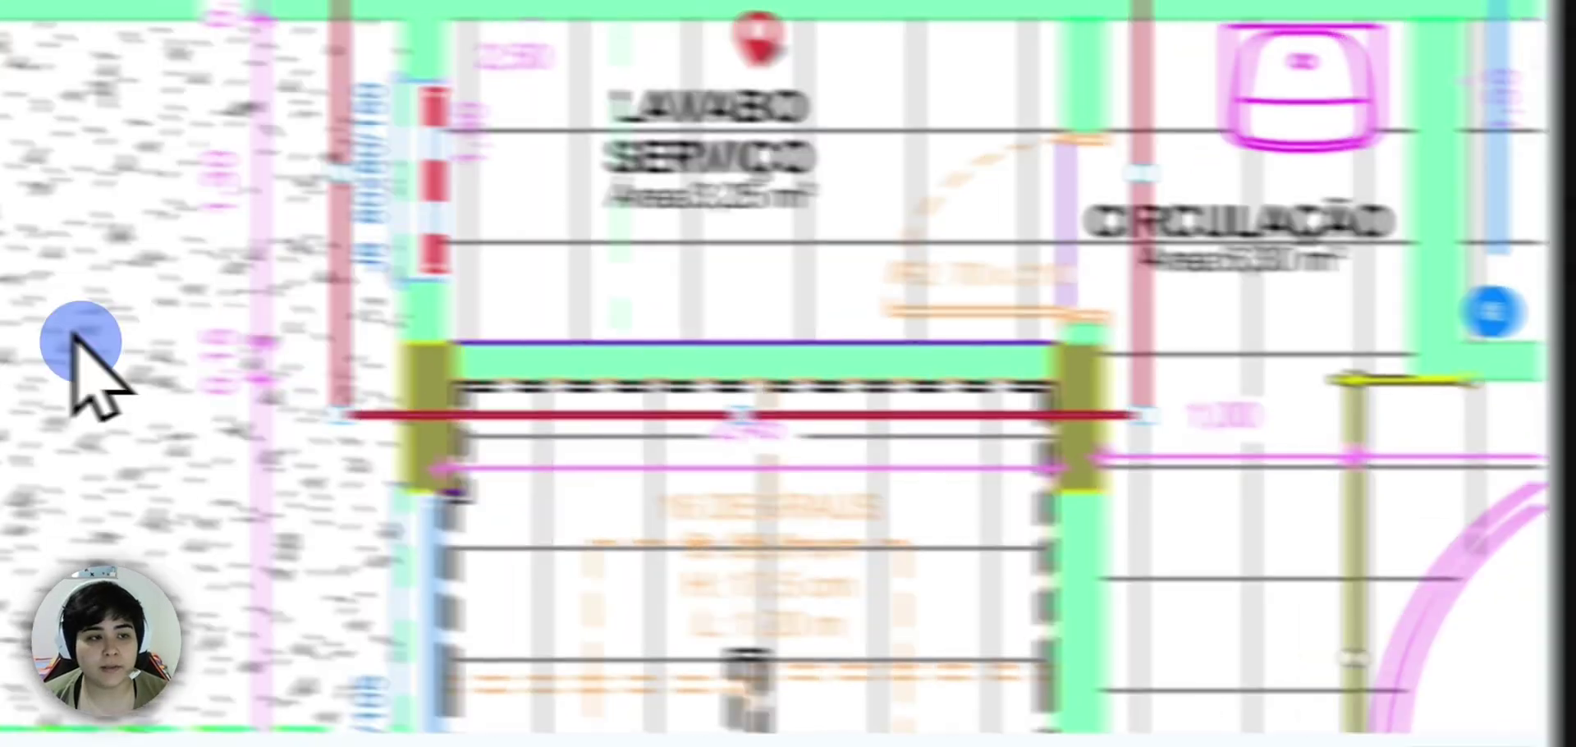
click(591, 331)
mouse_move(767, 552)
mouse_down()
mouse_move(879, 430)
mouse_move(891, 201)
mouse_up()
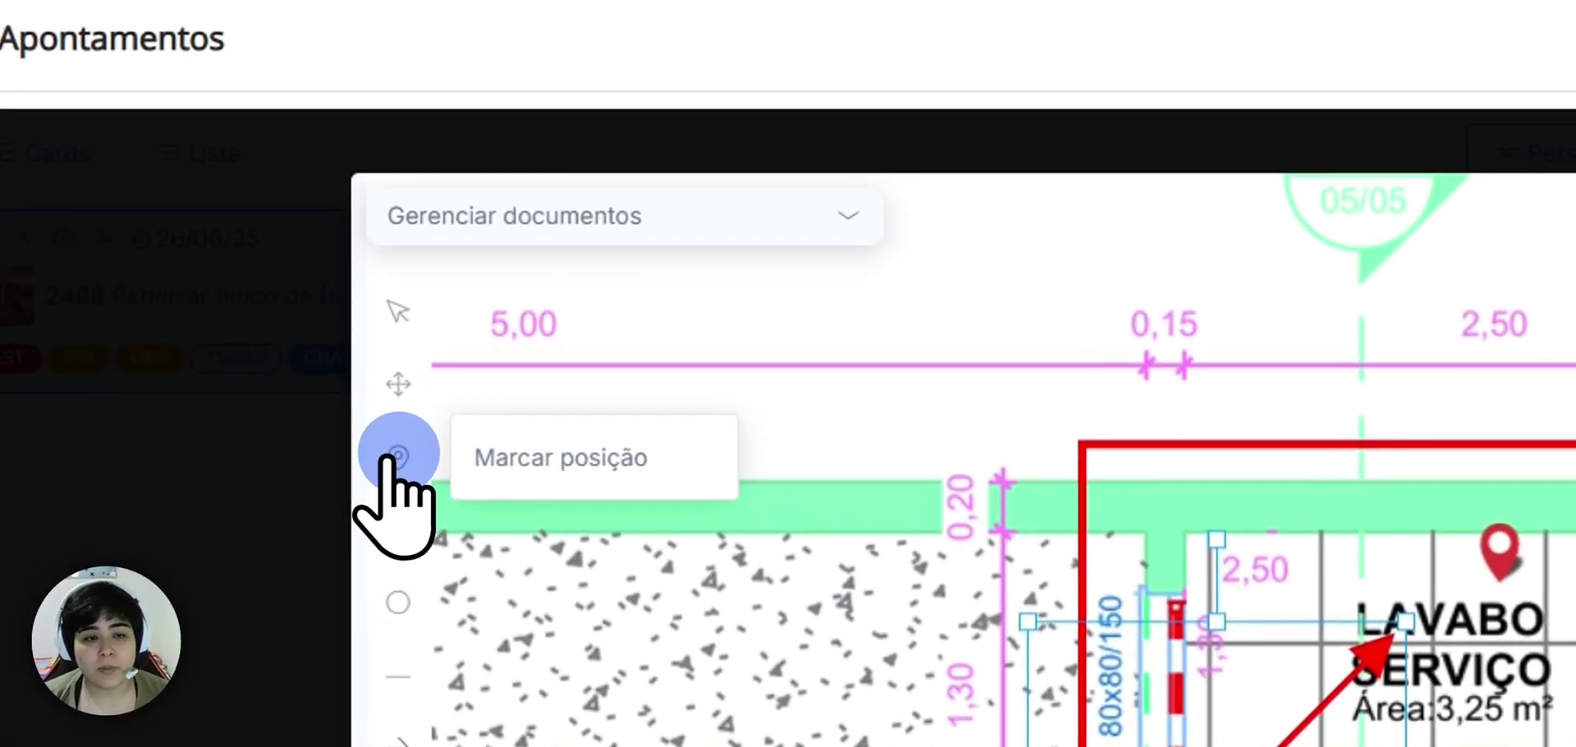
click(813, 386)
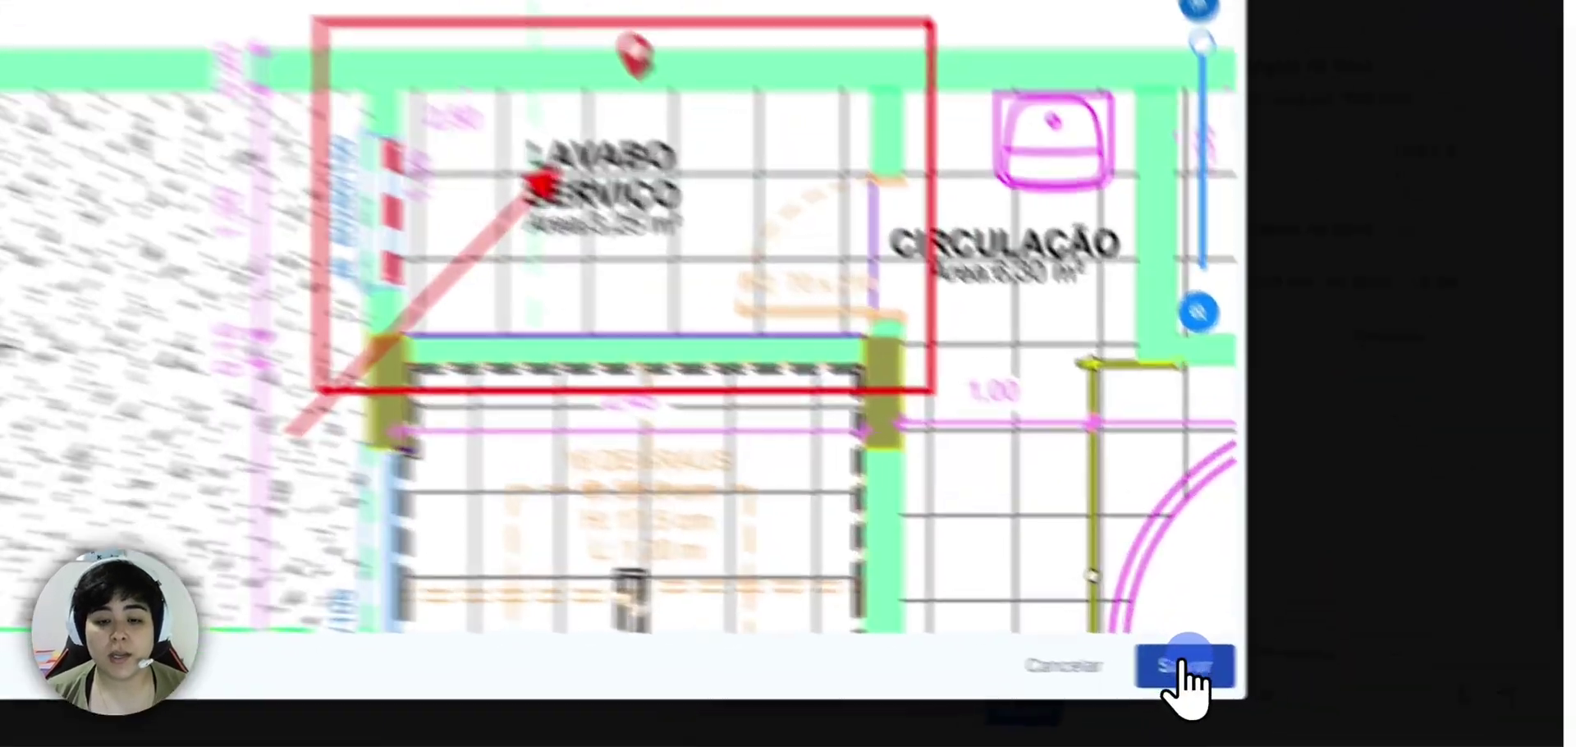
click(1319, 692)
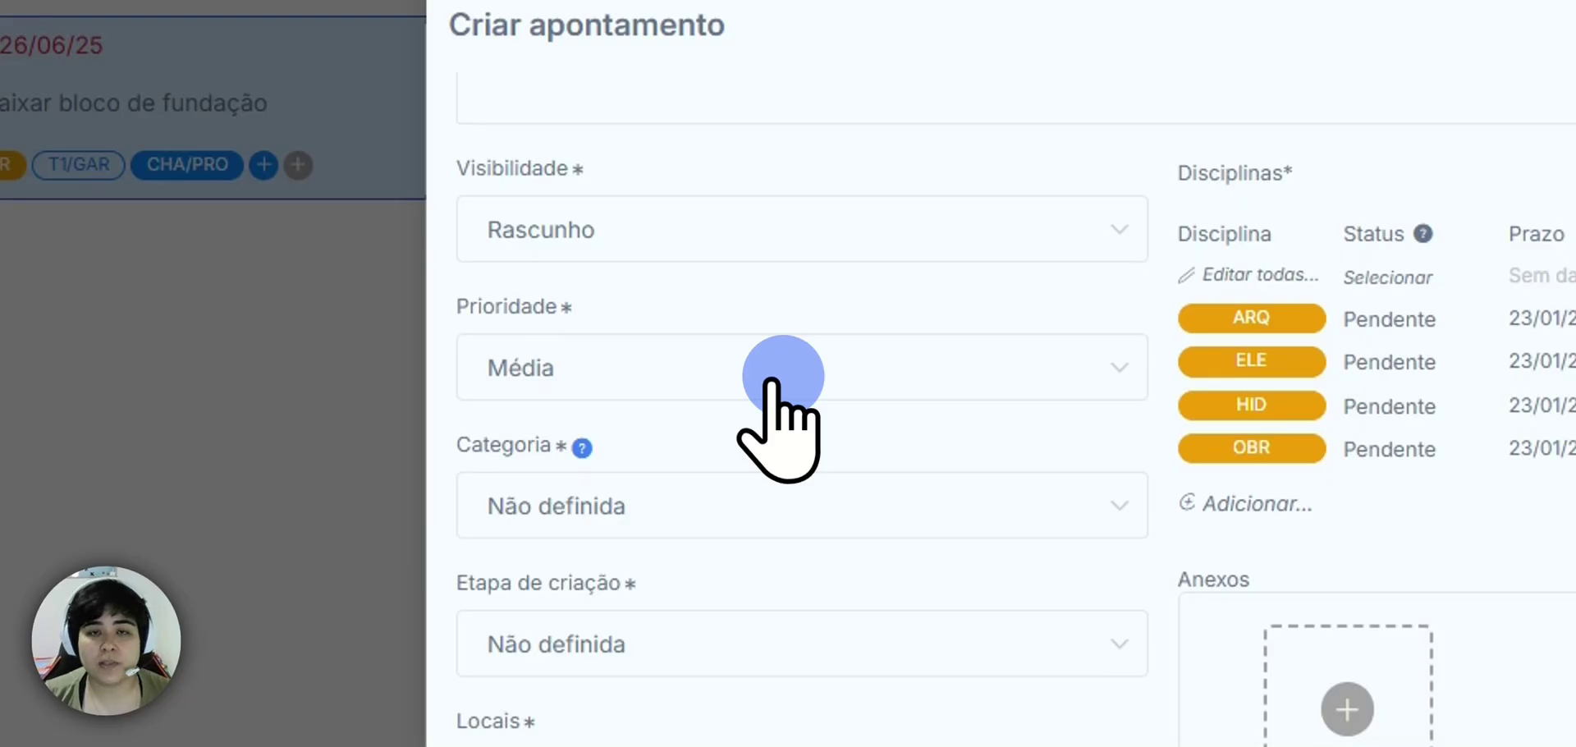
Review the priority options and set the apontamento's category to Chamado de obra
click(773, 382)
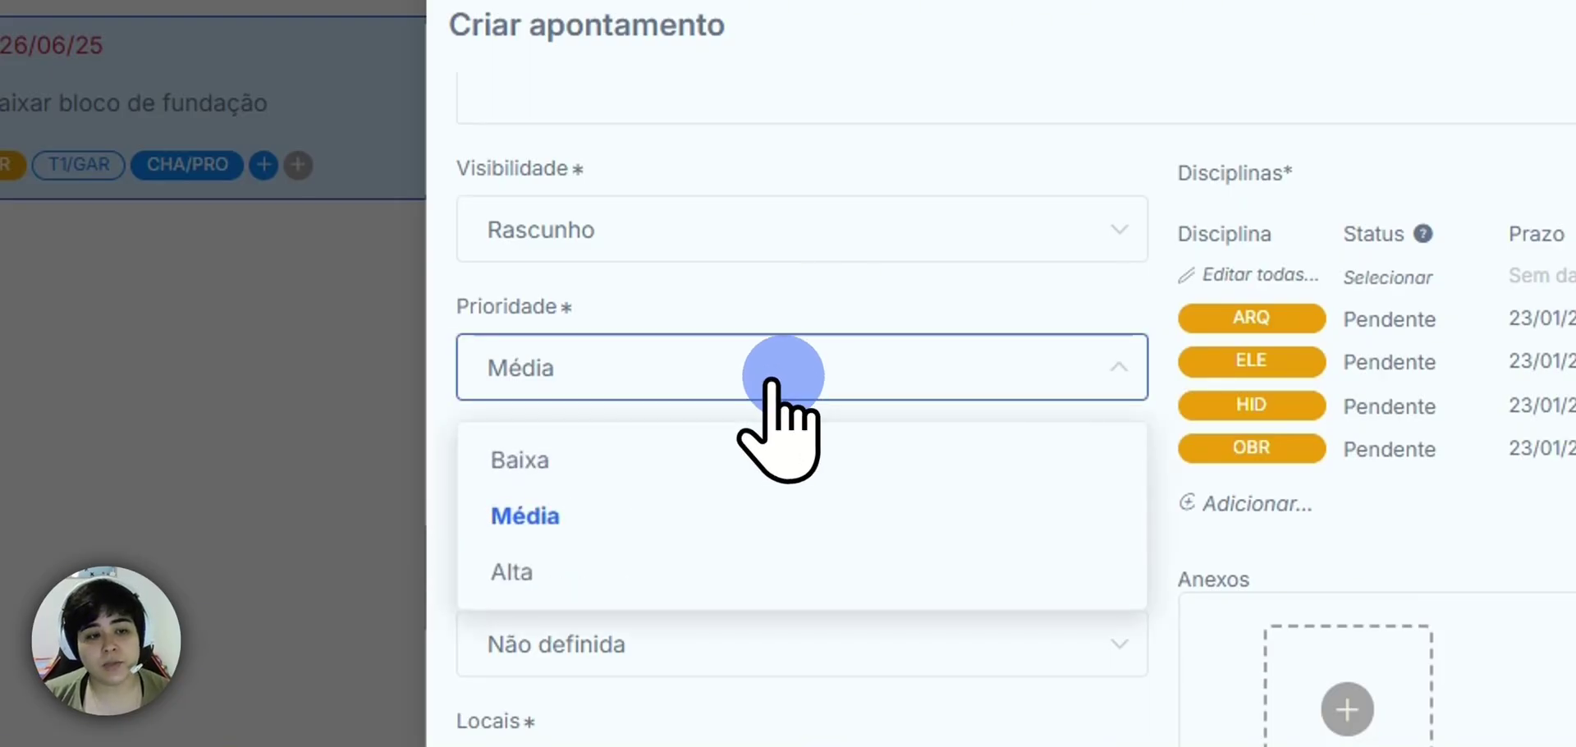
click(772, 382)
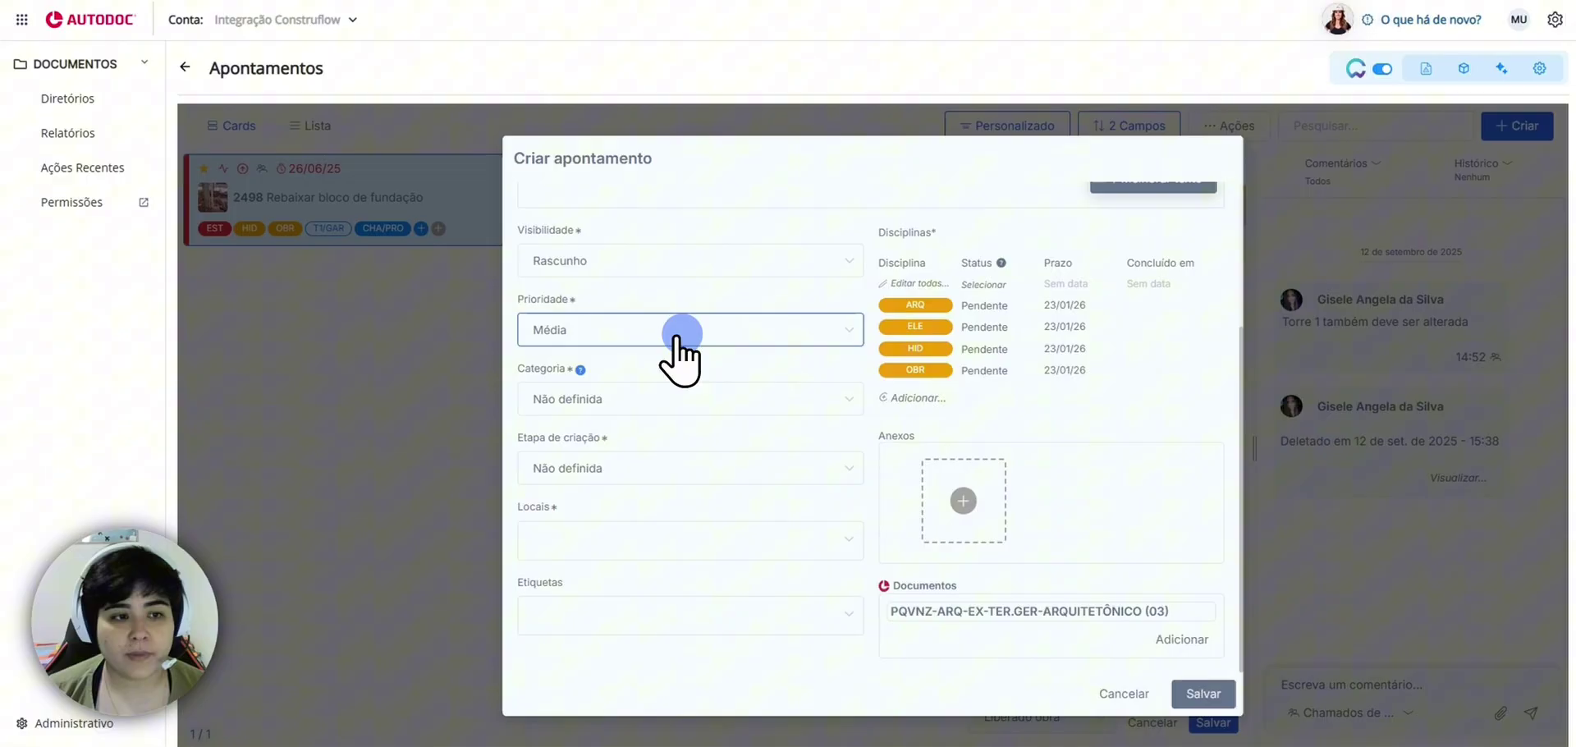
click(634, 402)
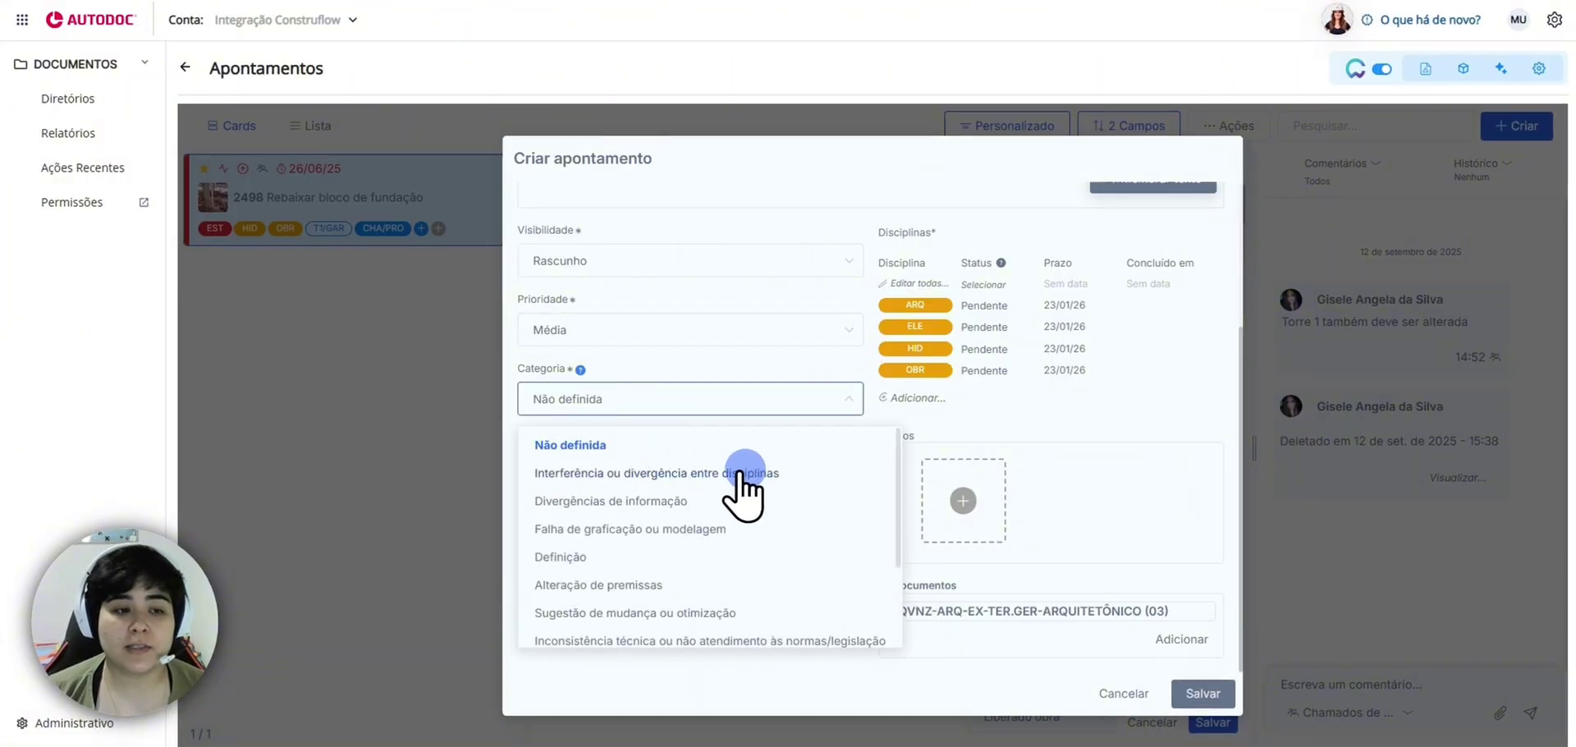
scroll(747, 480, down, 2)
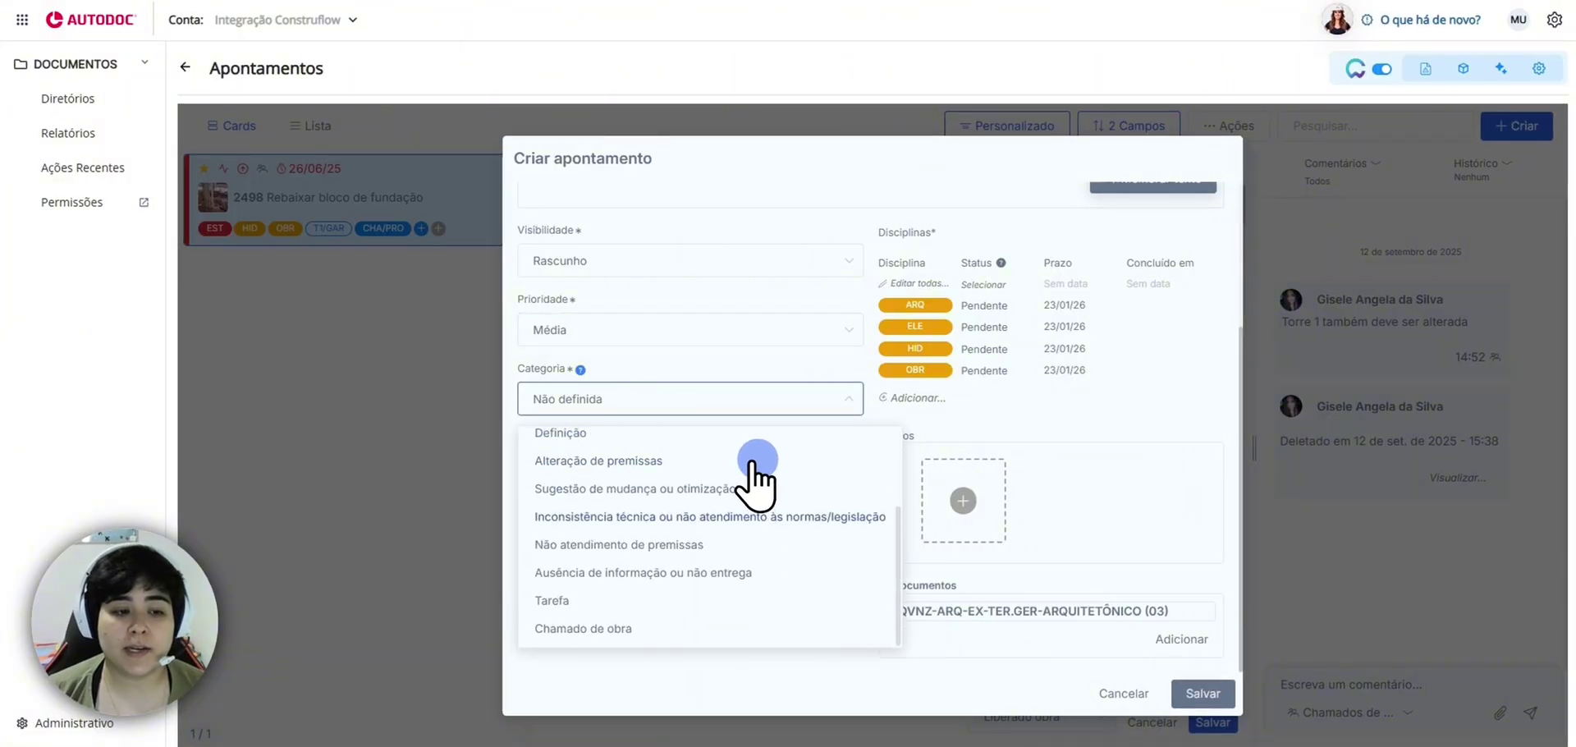
click(614, 629)
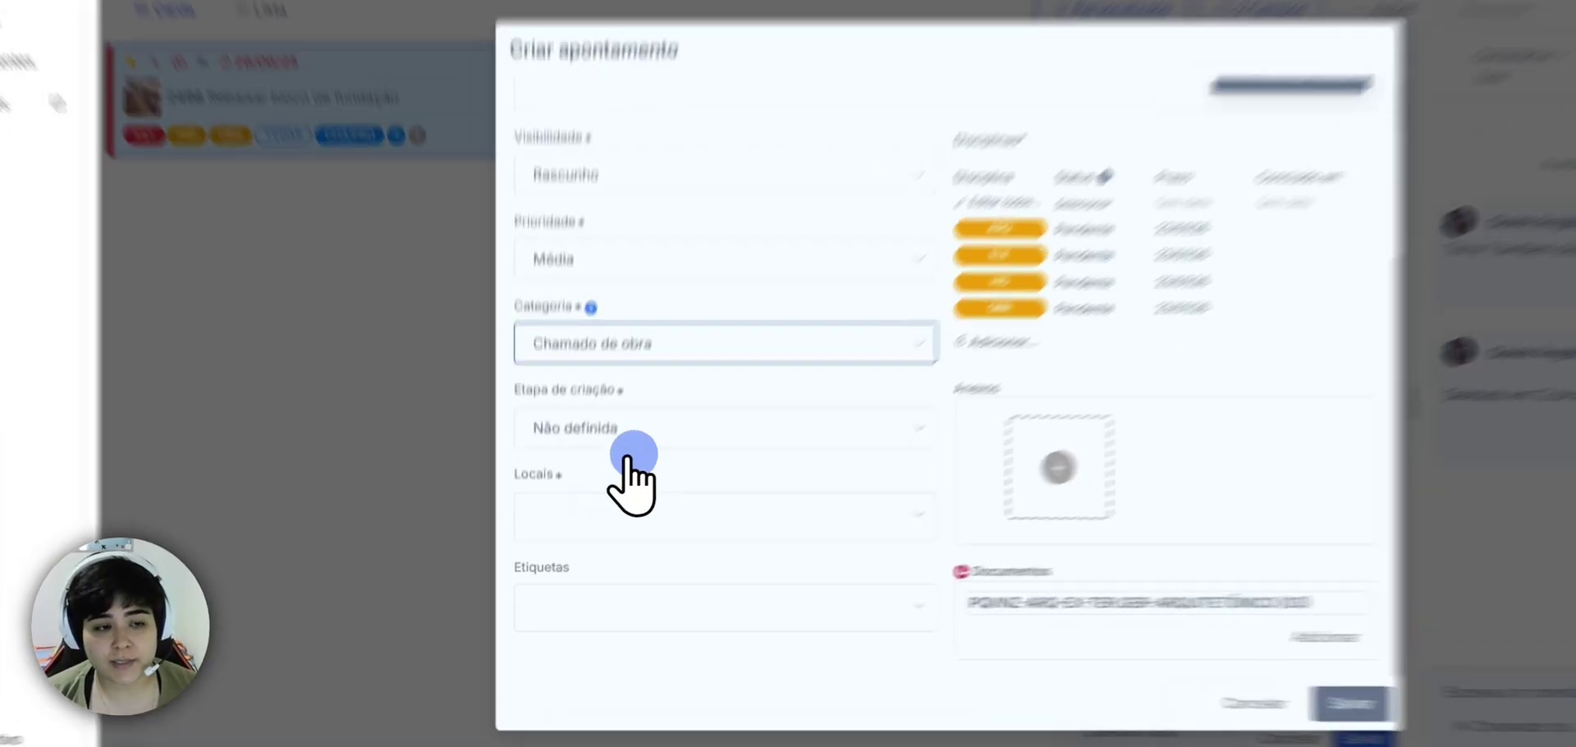
Review the creation stage options and set the apontamento's location to Subsolo
click(614, 470)
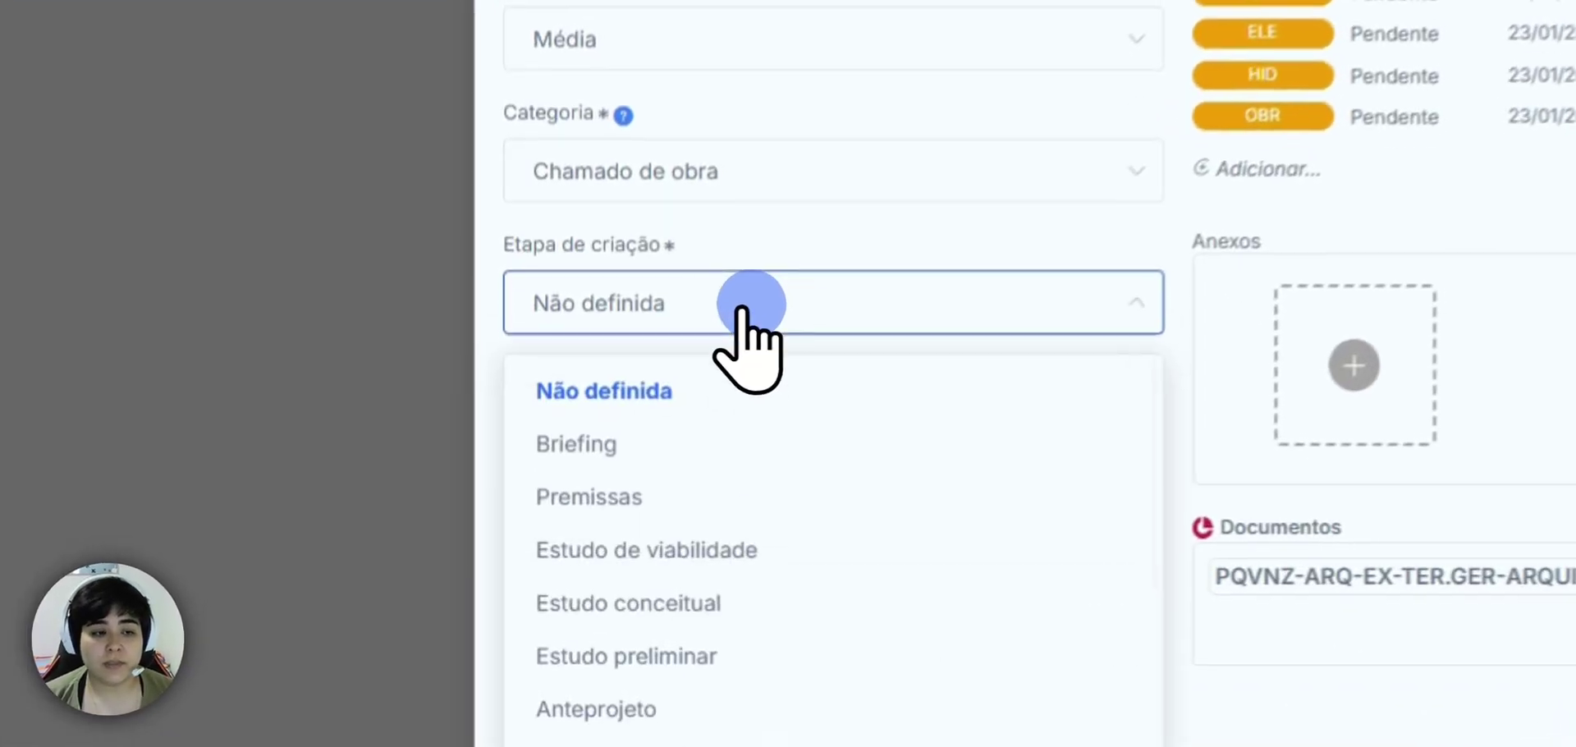
scroll(739, 535, down, 3)
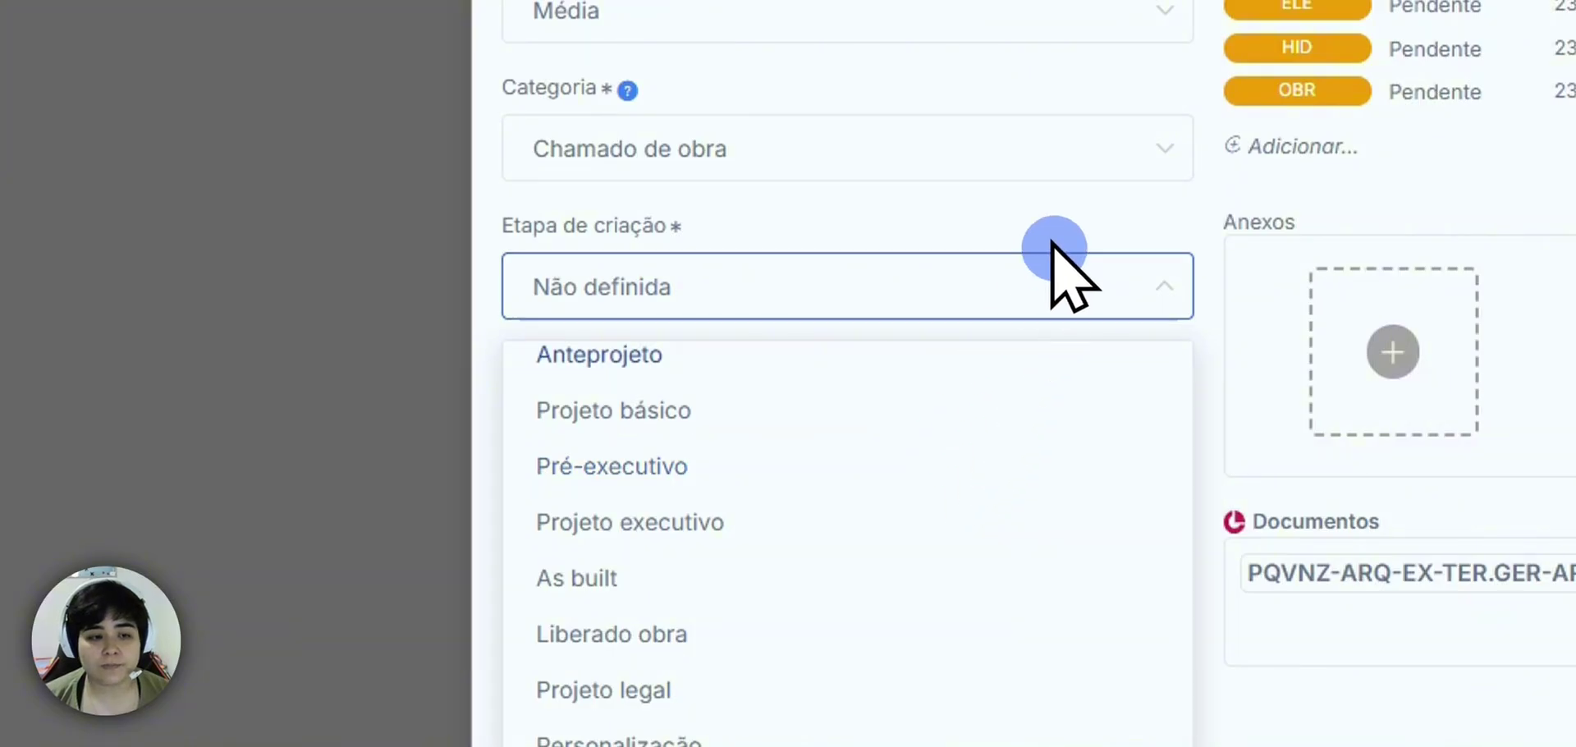
click(1042, 271)
click(625, 451)
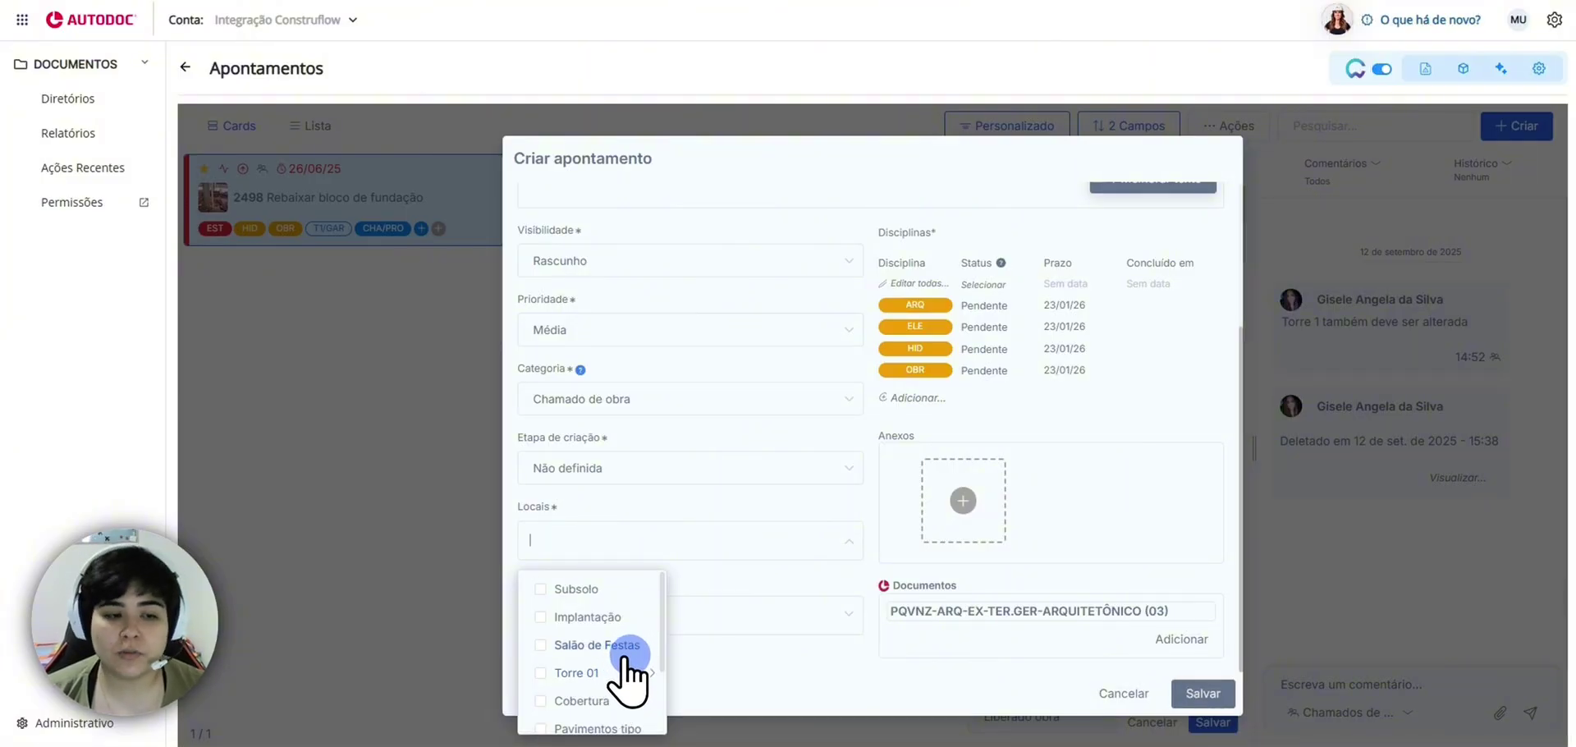
click(541, 589)
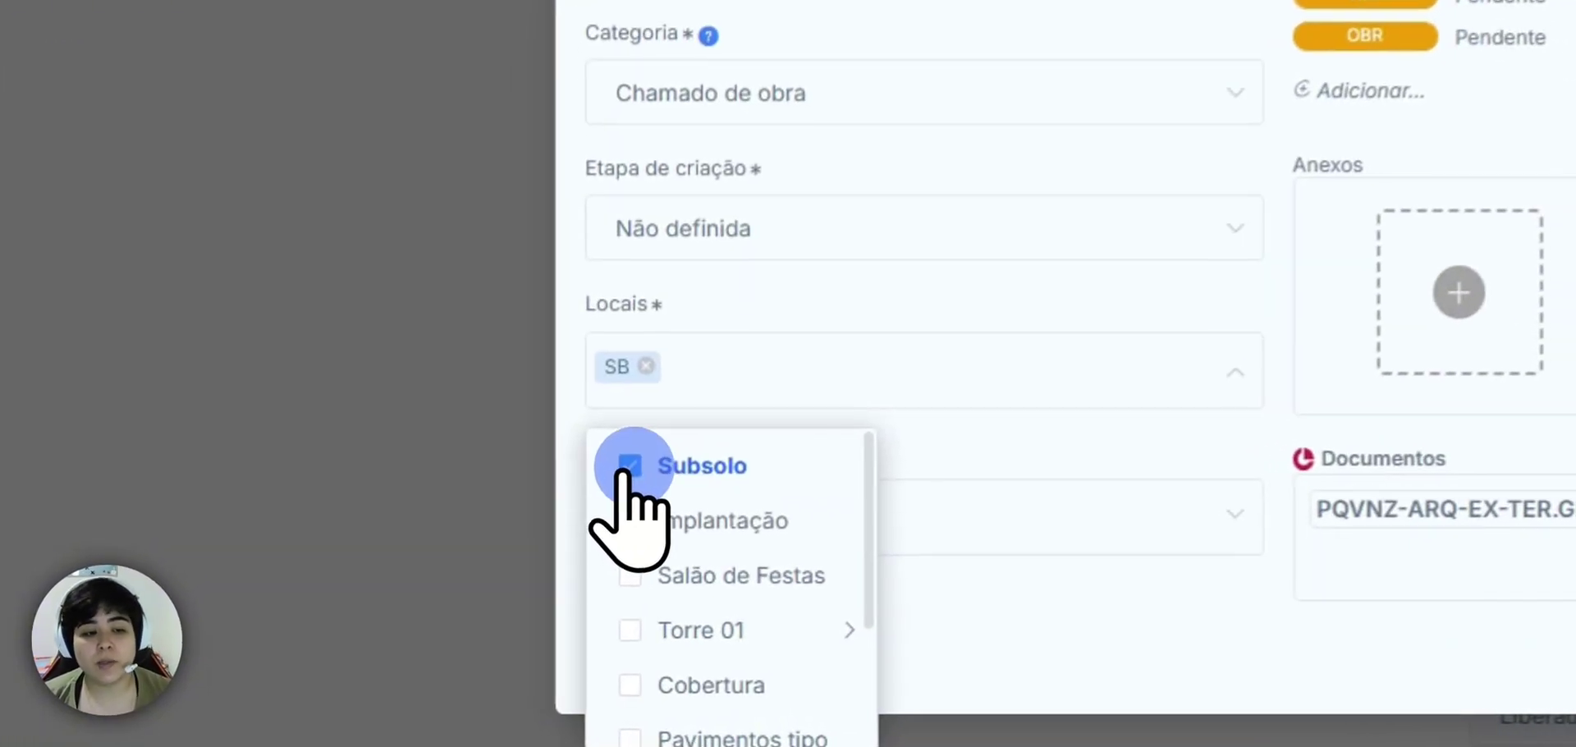
click(946, 428)
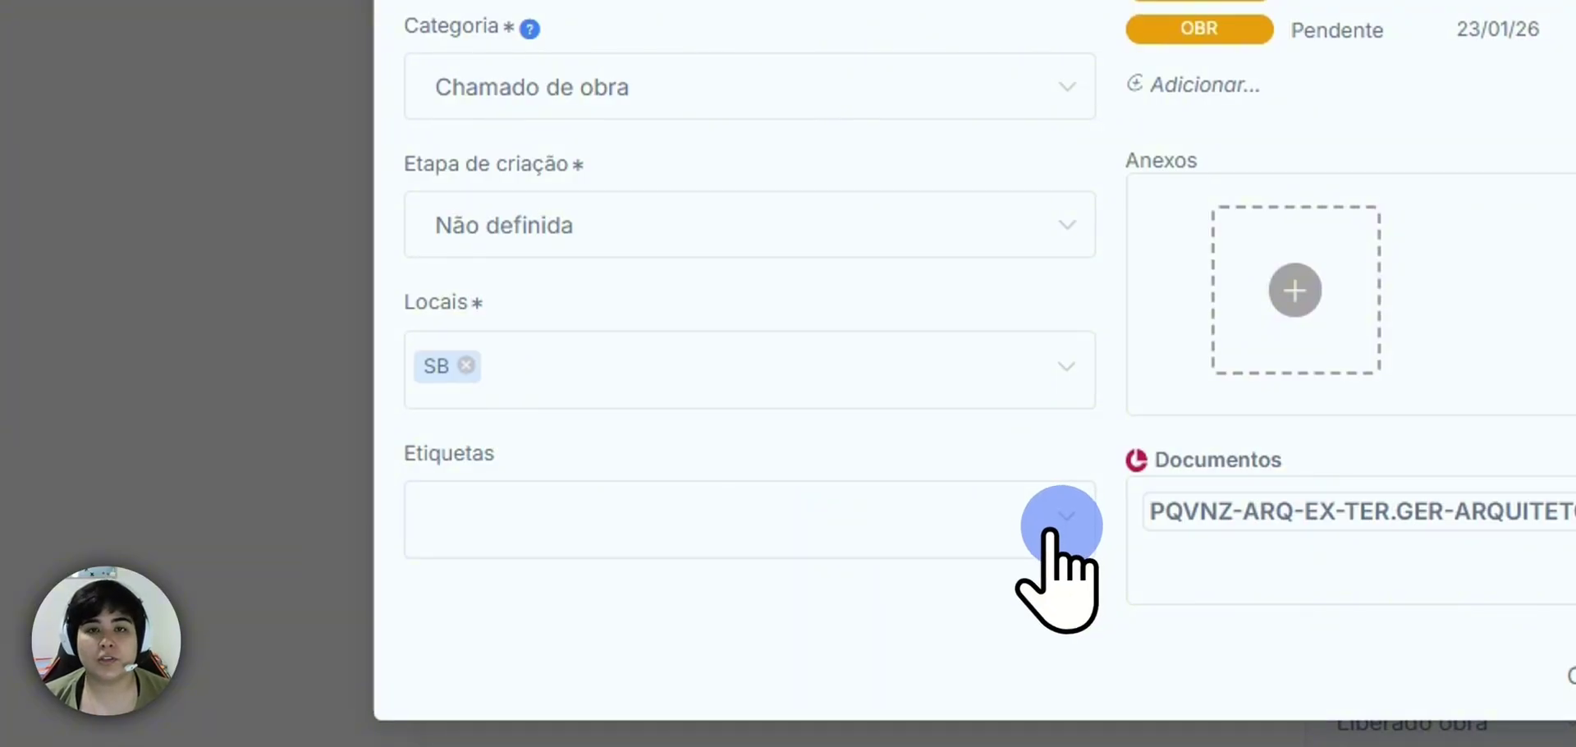
Examine the available tags, including those grouped under Chamados de Obras
click(1061, 525)
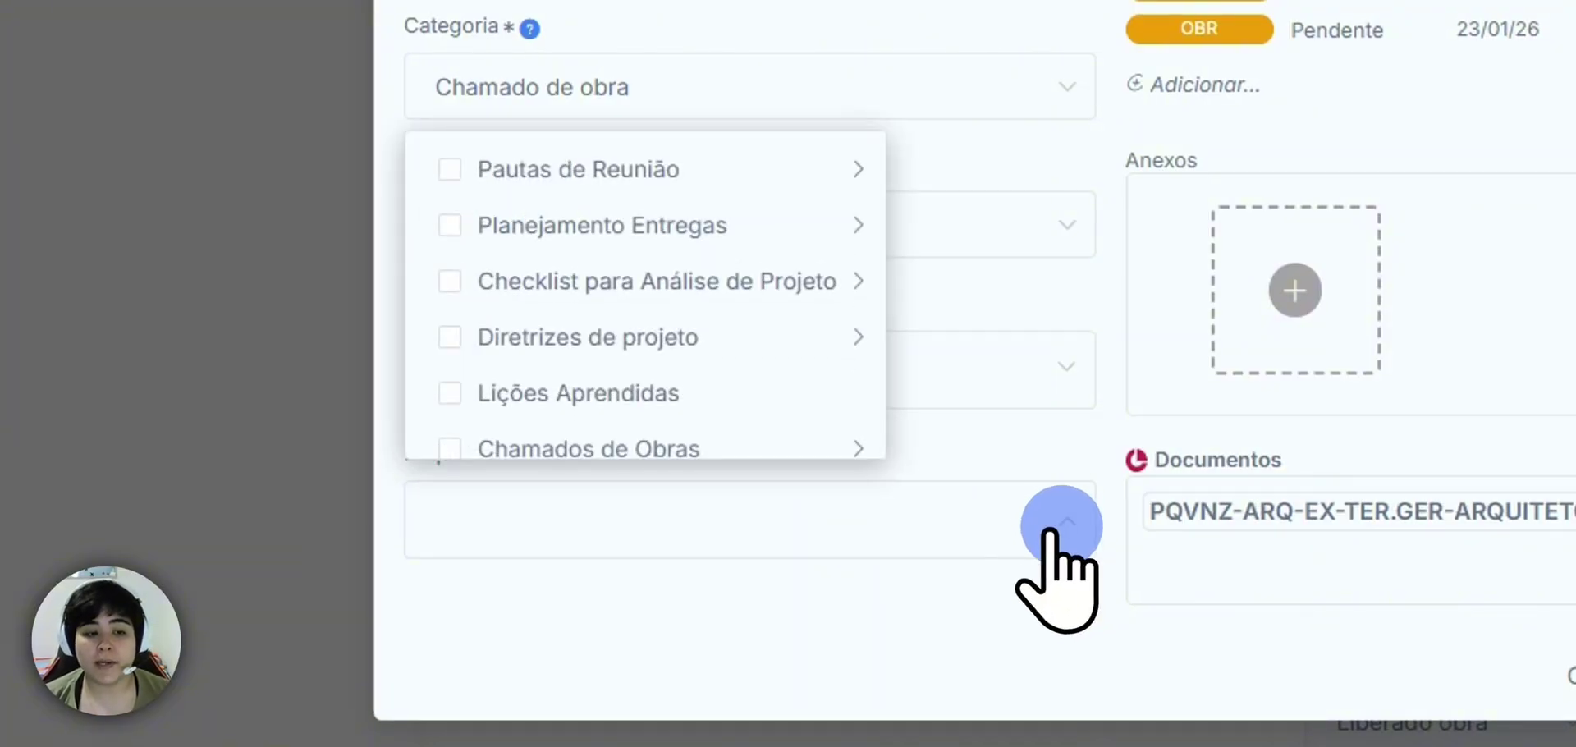
scroll(598, 415, down, 1)
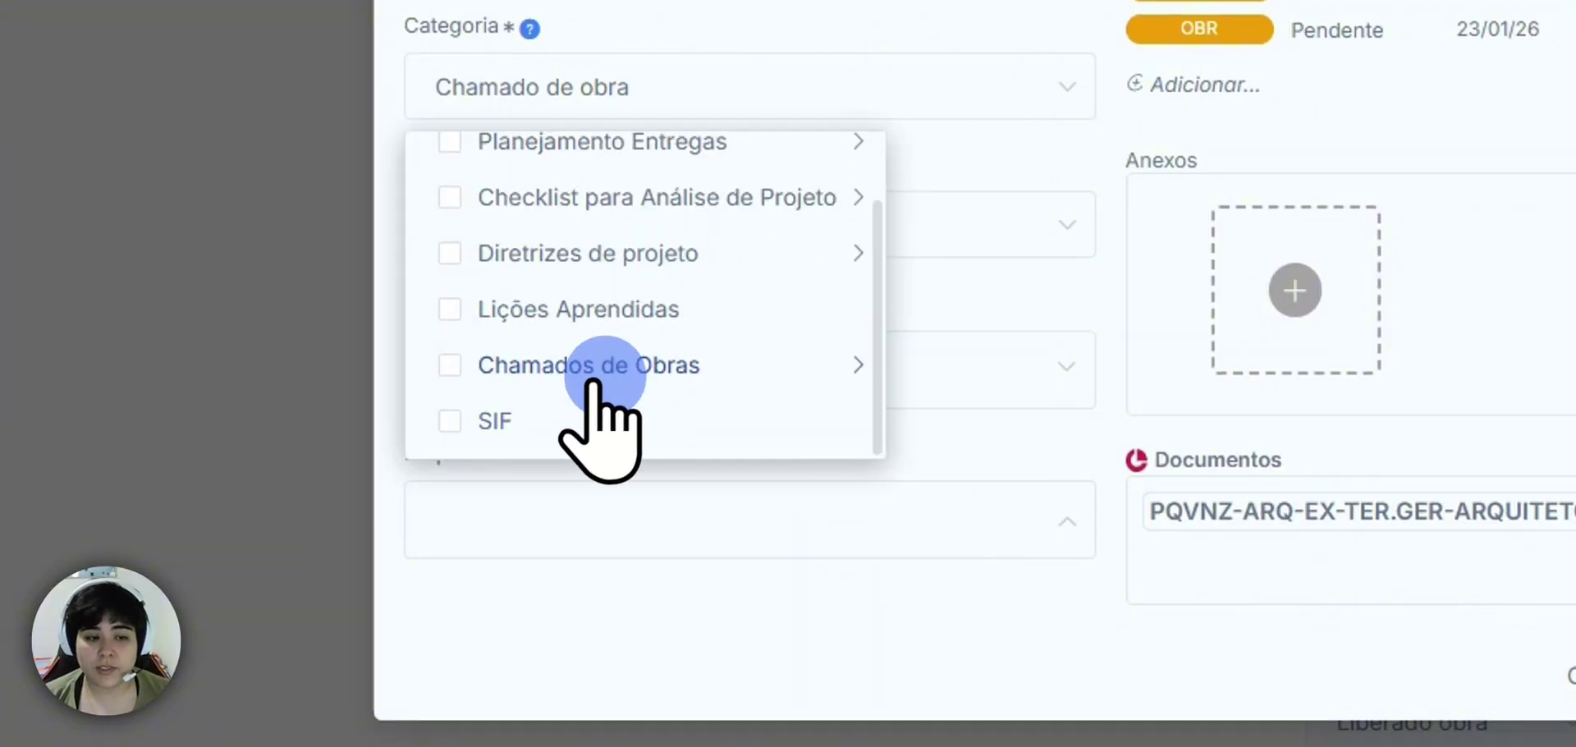
click(537, 368)
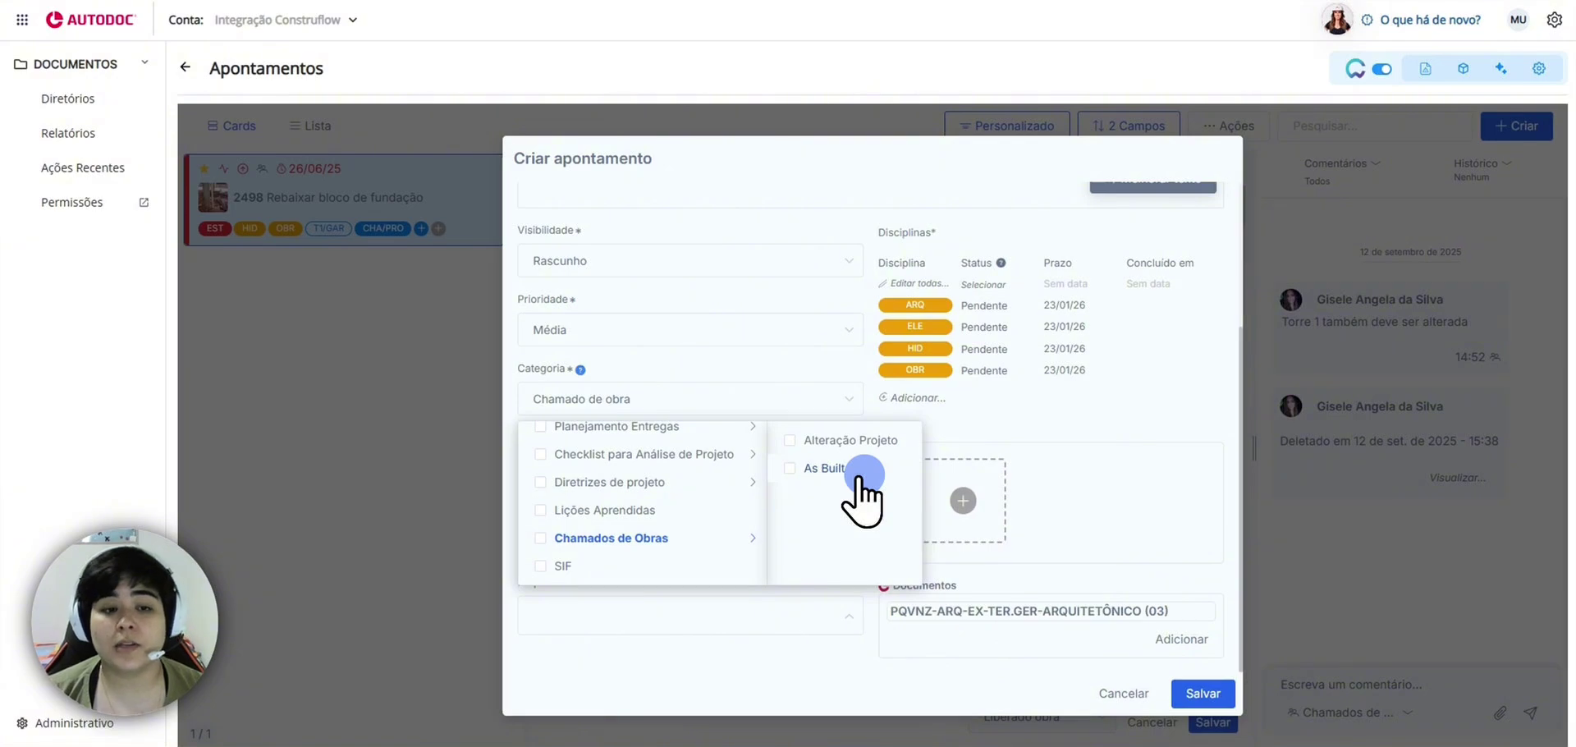
click(850, 663)
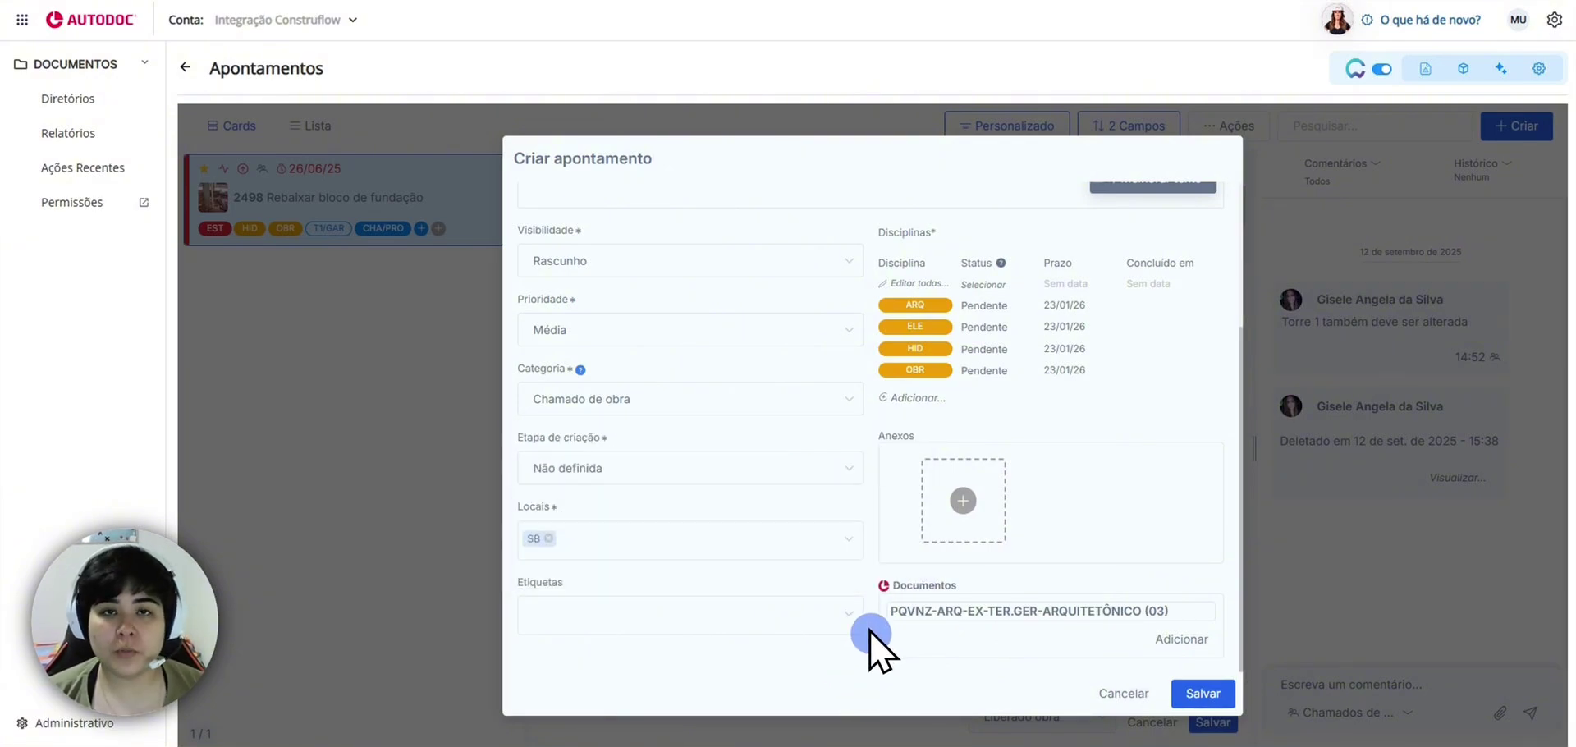
Try the Grupo, Coordenação and Público visibility options for the new apontamento, and discard it without saving
scroll(869, 632, up, 3)
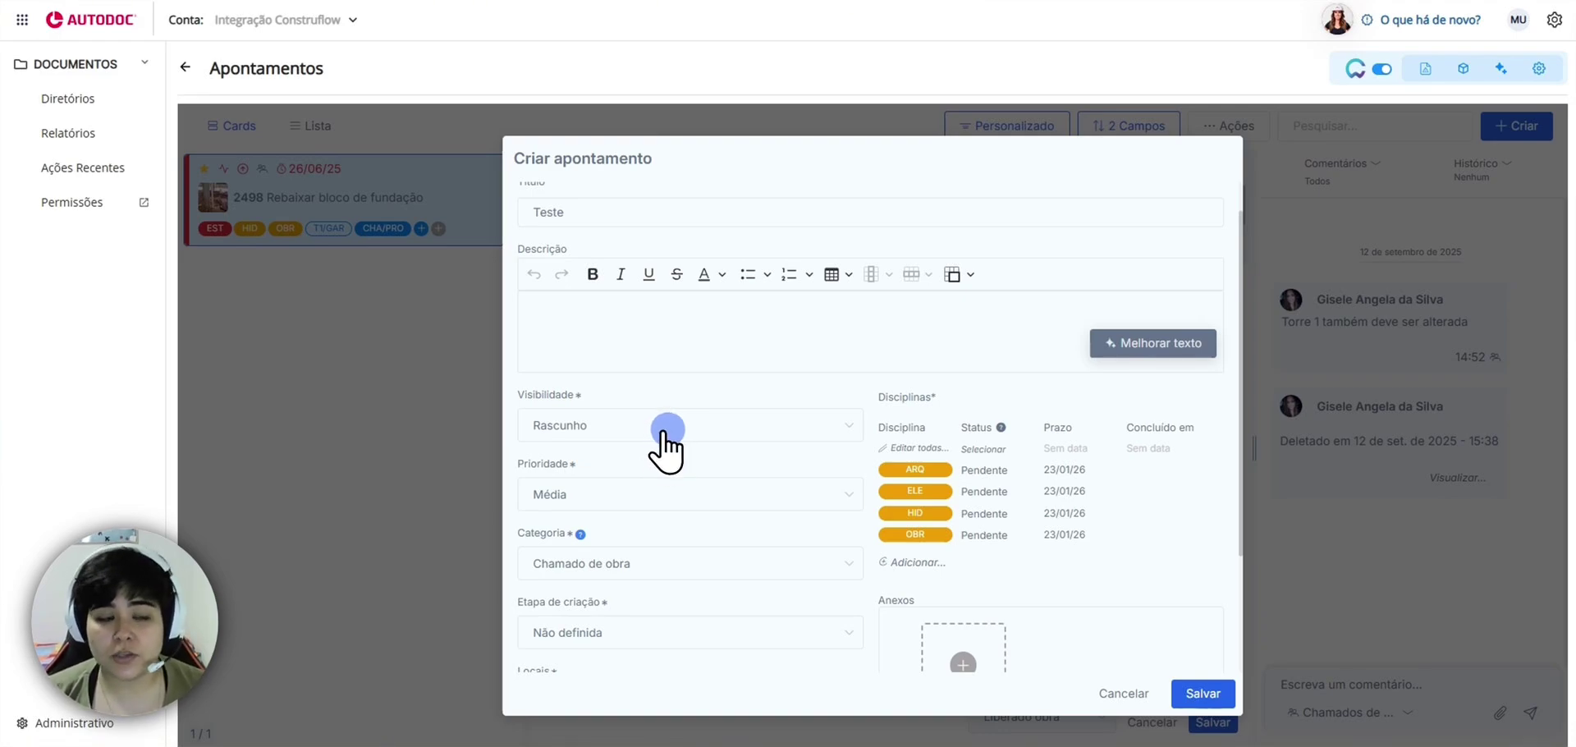
click(664, 429)
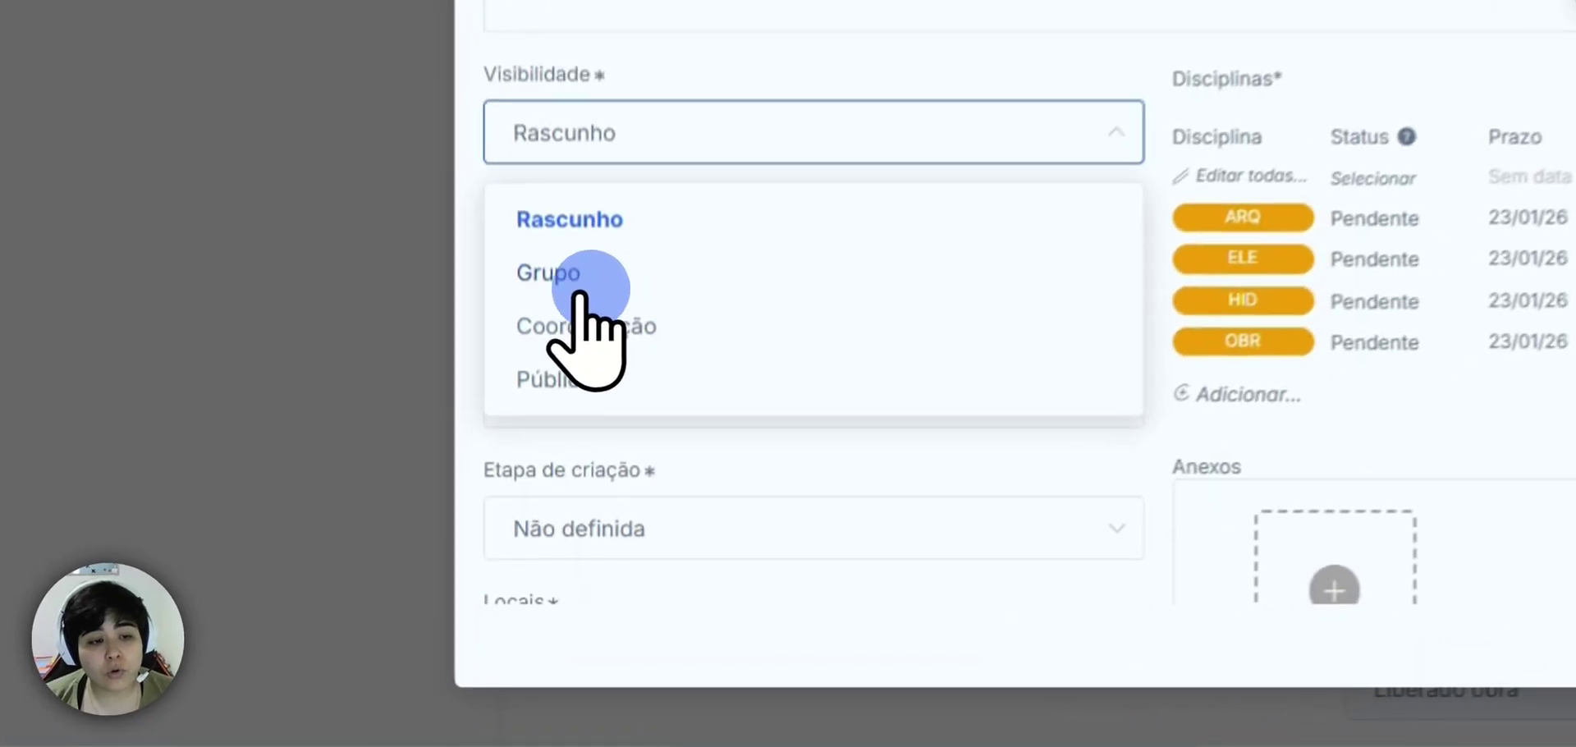
click(567, 499)
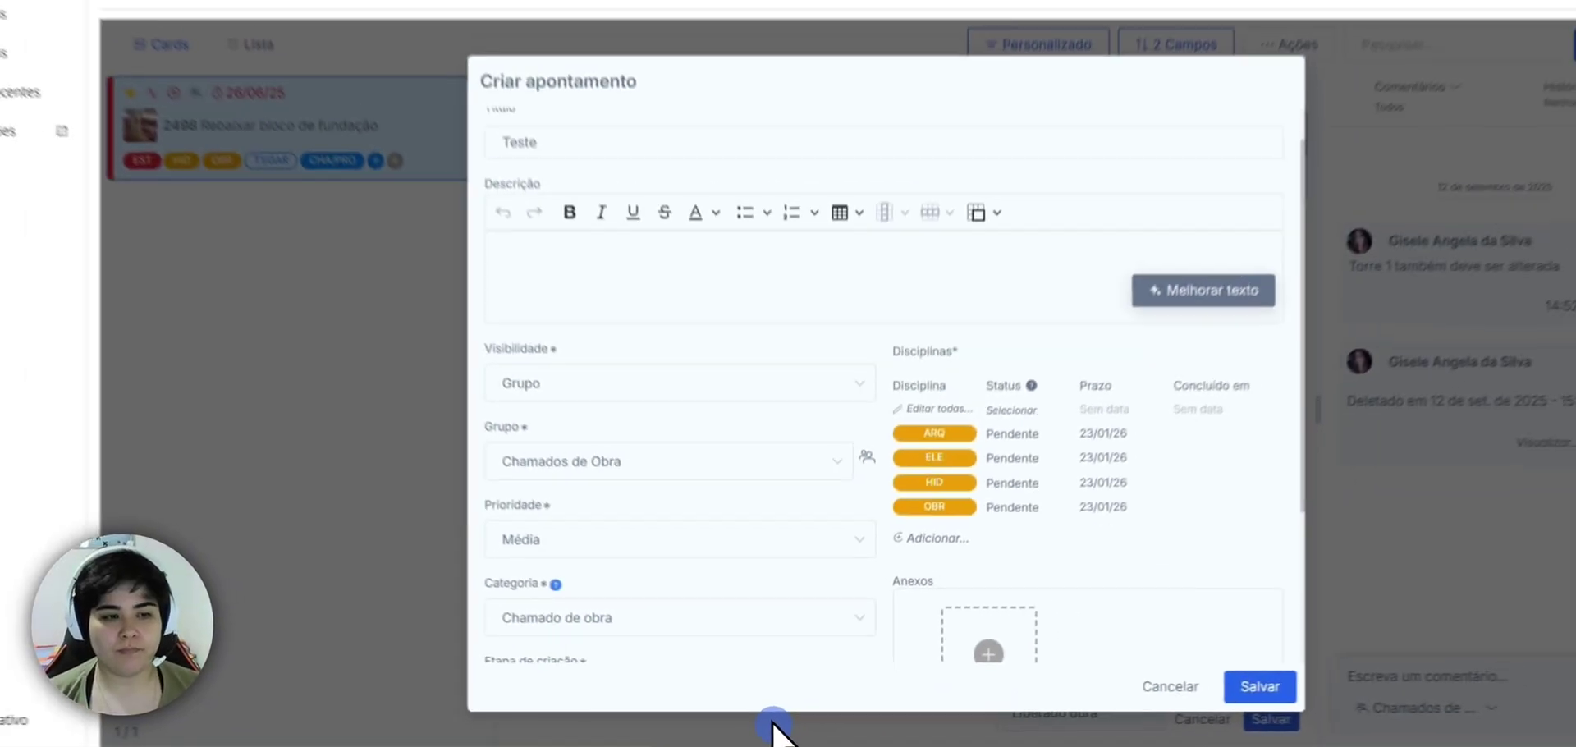
click(1141, 103)
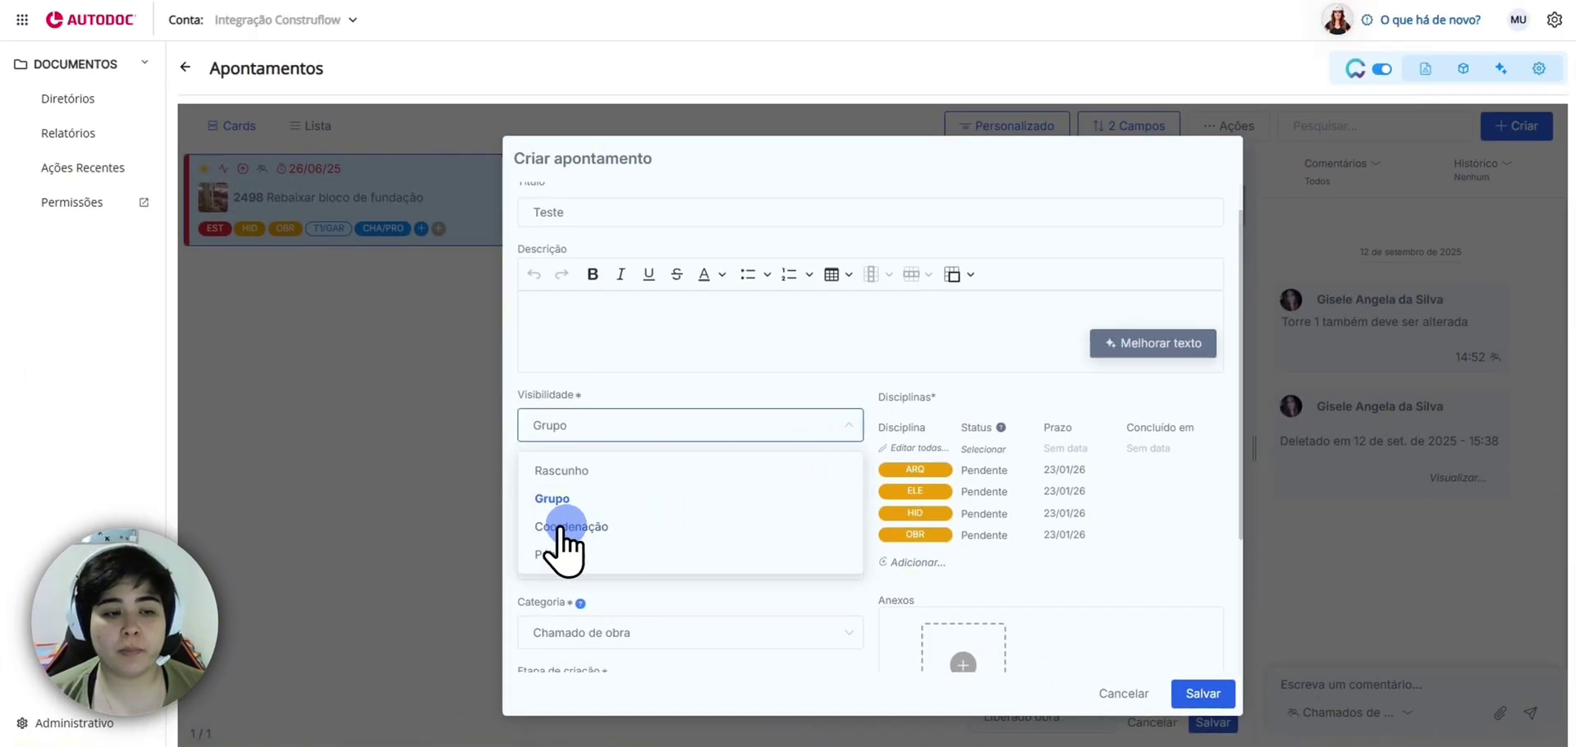
click(570, 526)
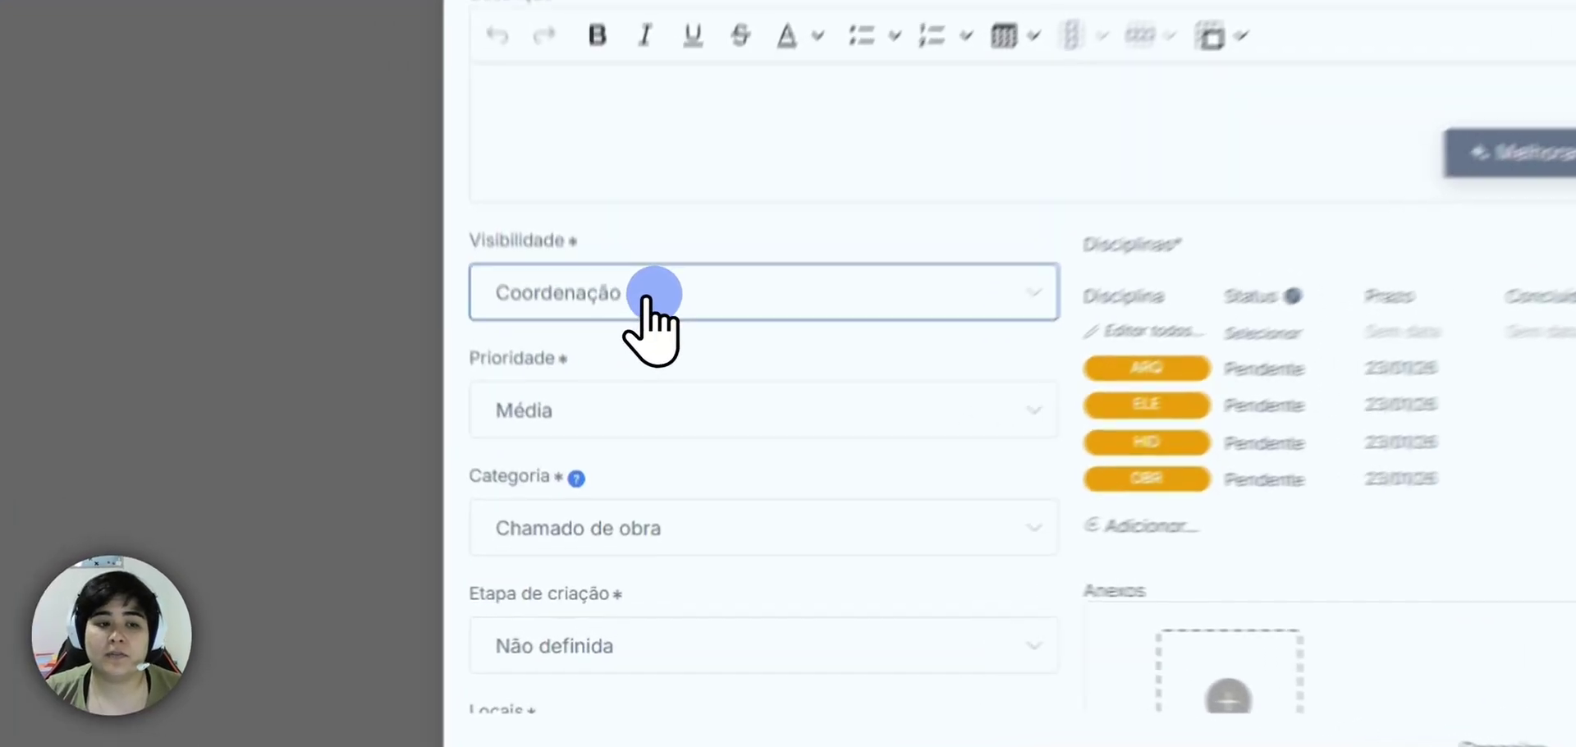
click(622, 431)
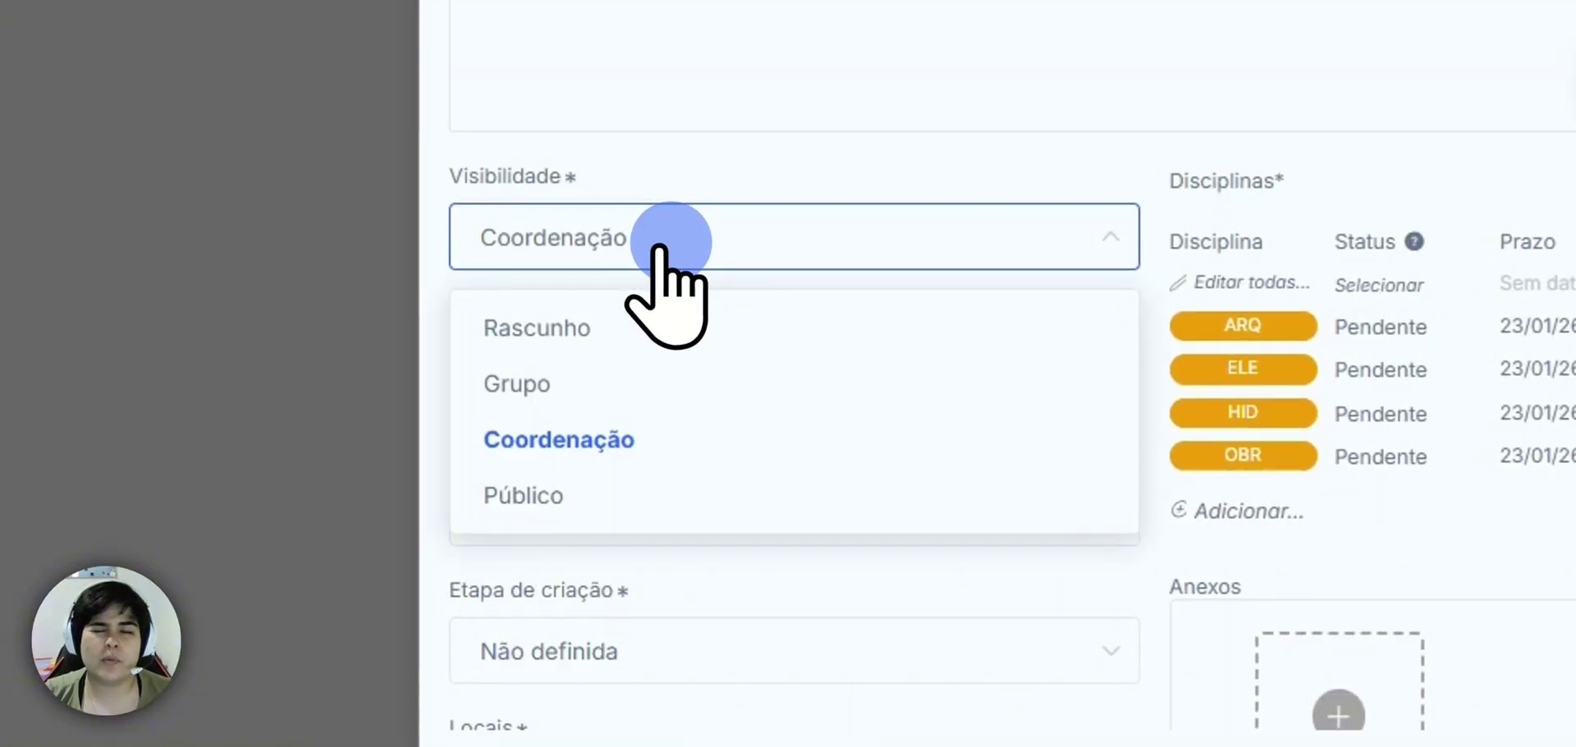
click(521, 495)
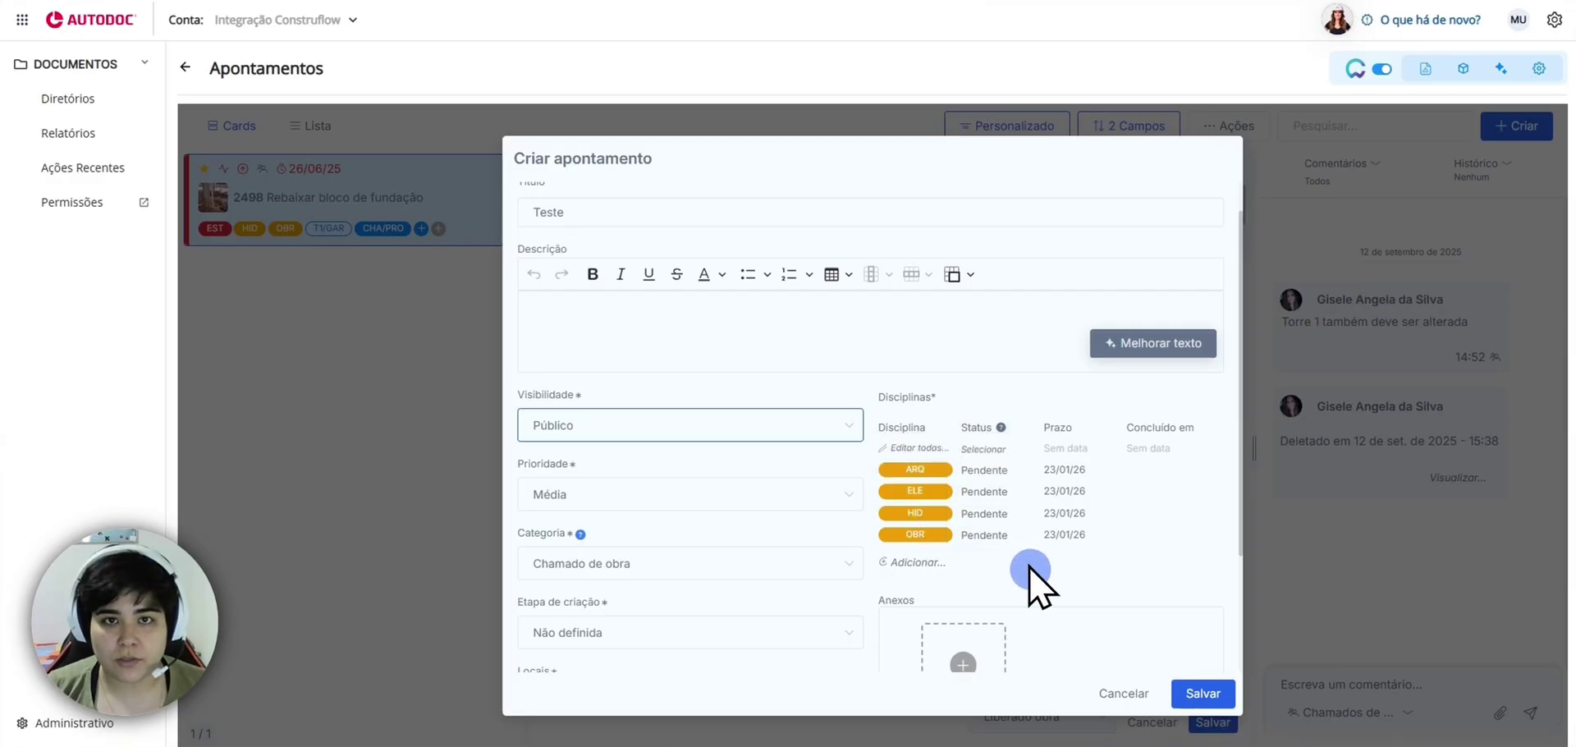
click(1065, 607)
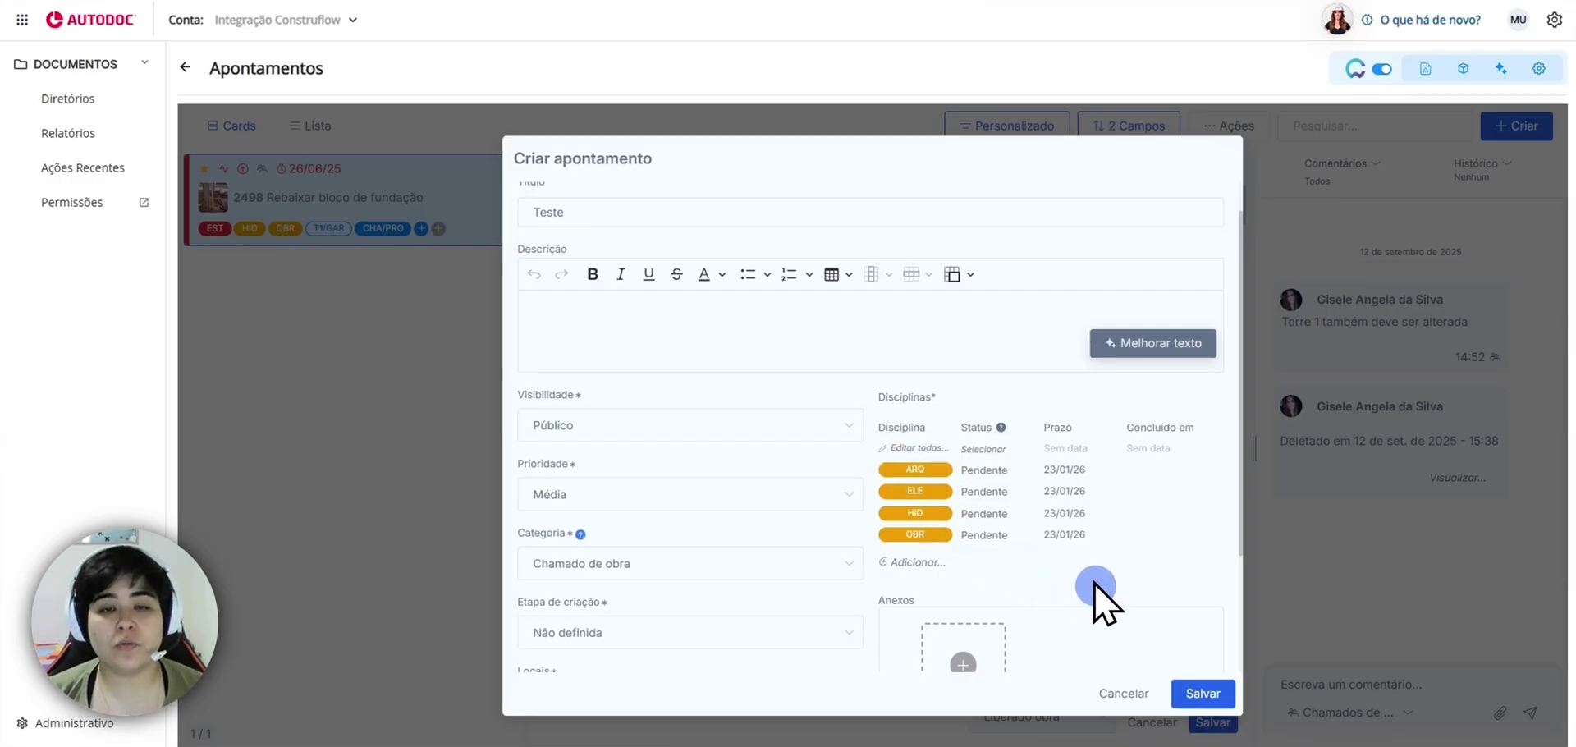
click(1121, 694)
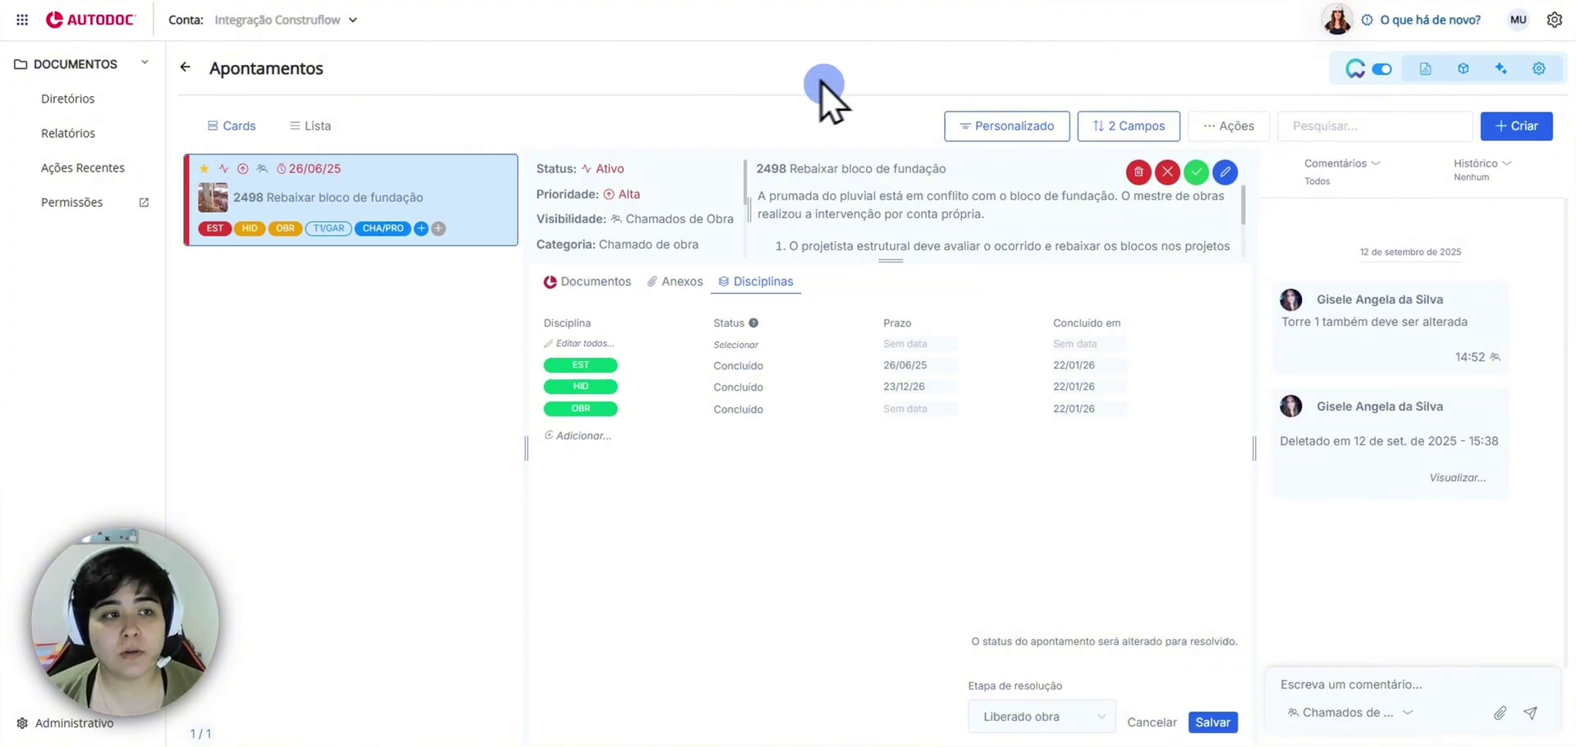
View the Rebaixar bloco de fundação apontamento through its pin on the Corte AA R05 PDF, and return to the project directory
click(187, 68)
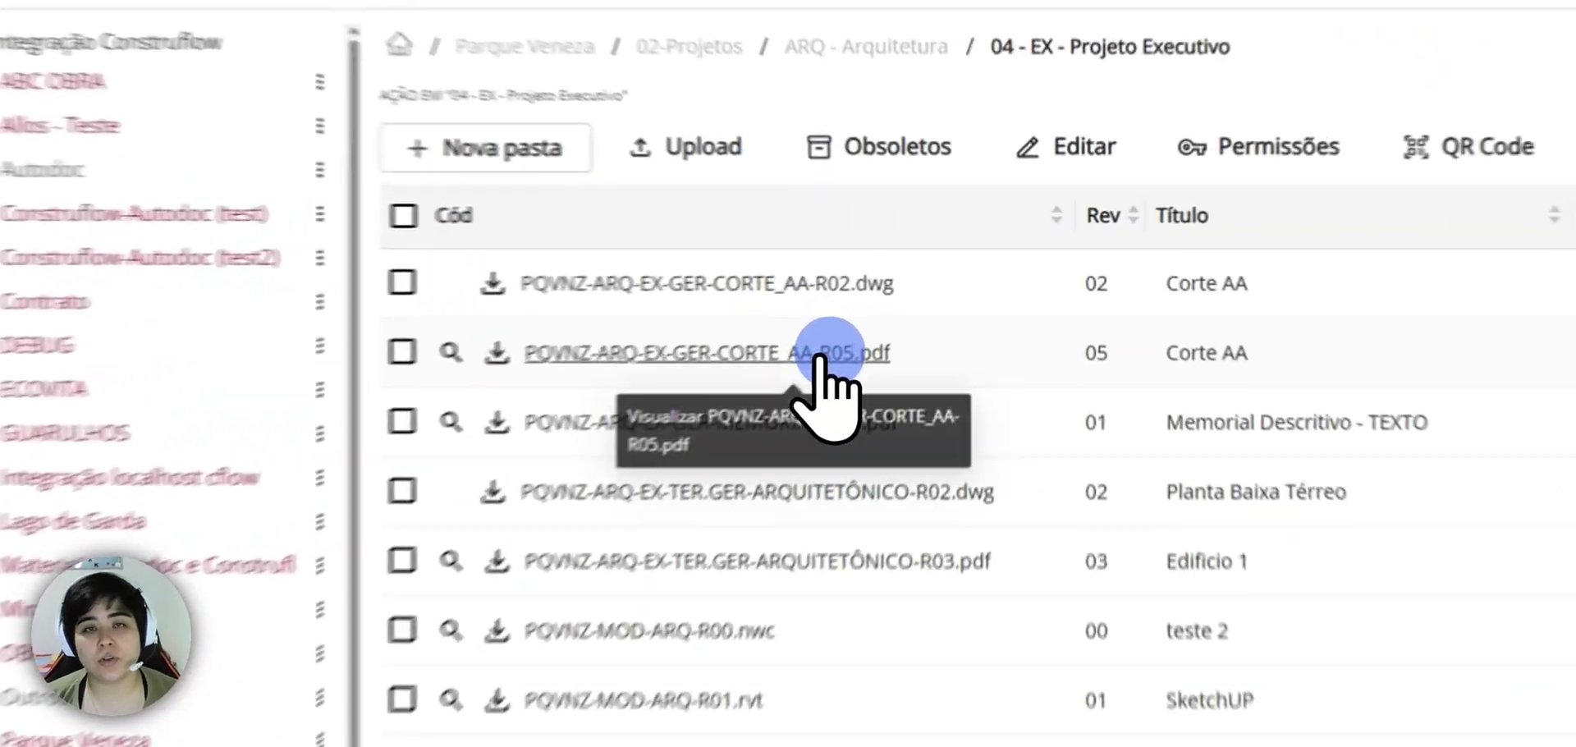
click(818, 353)
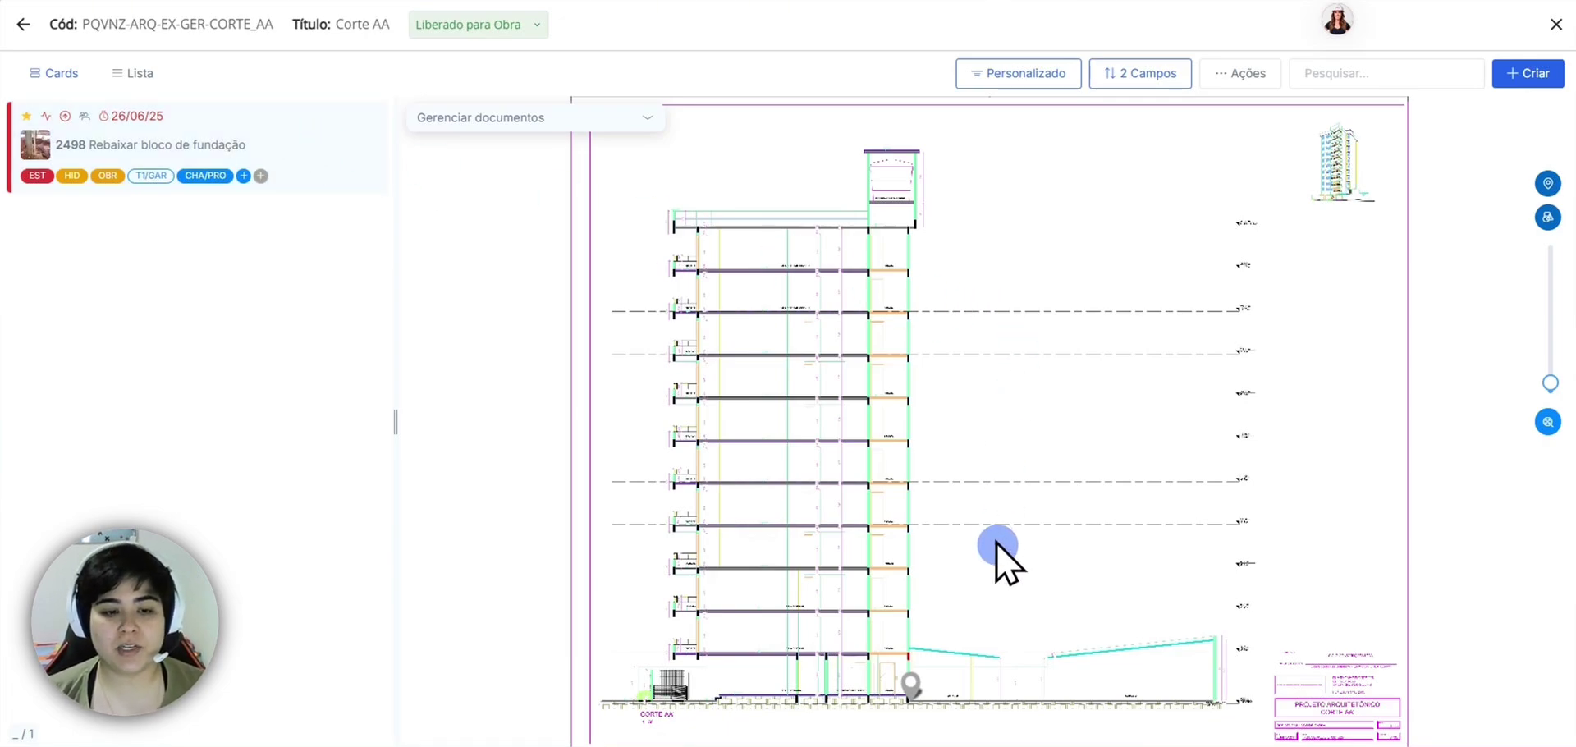
click(911, 684)
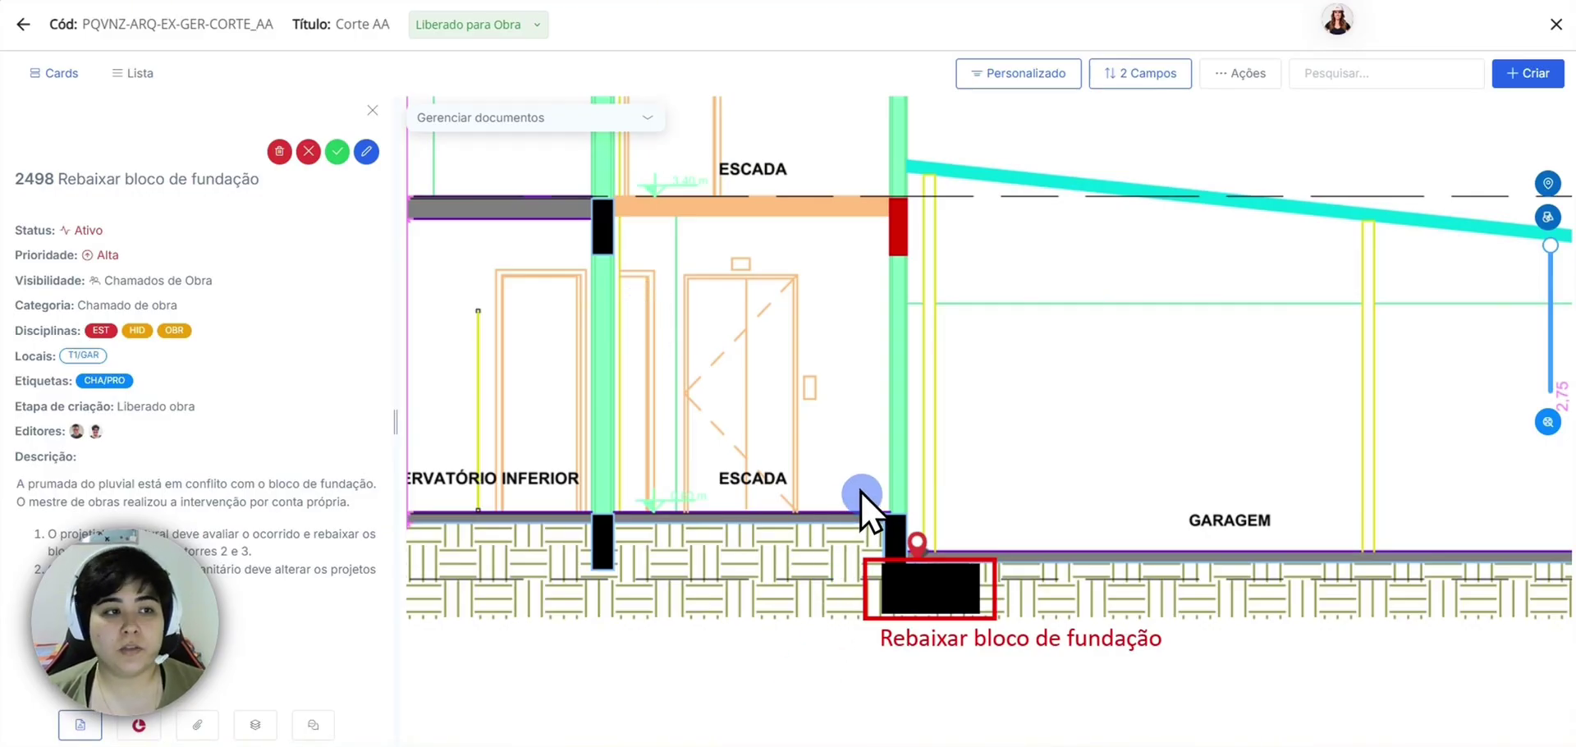
click(371, 108)
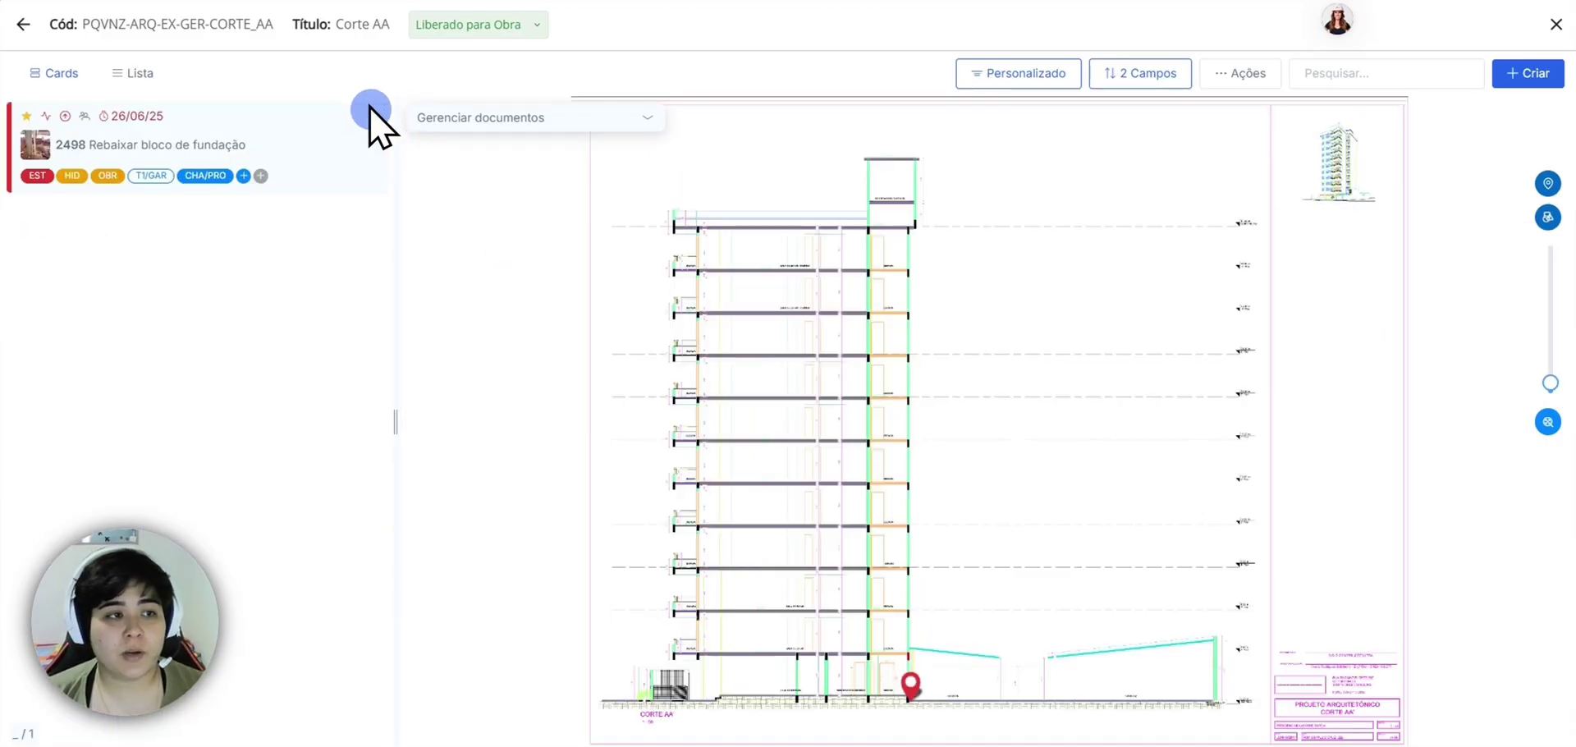
scroll(975, 319, down, 1)
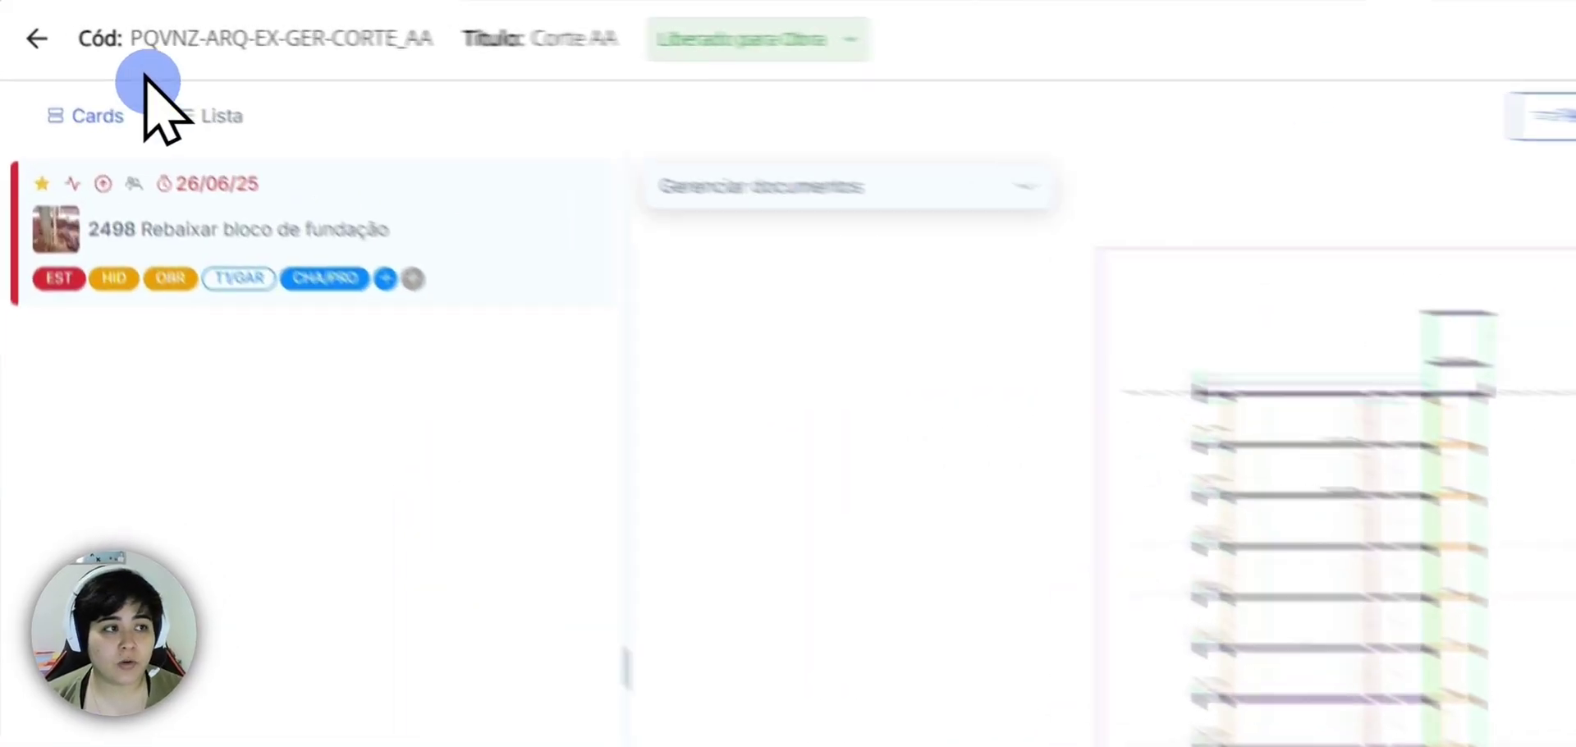
click(34, 55)
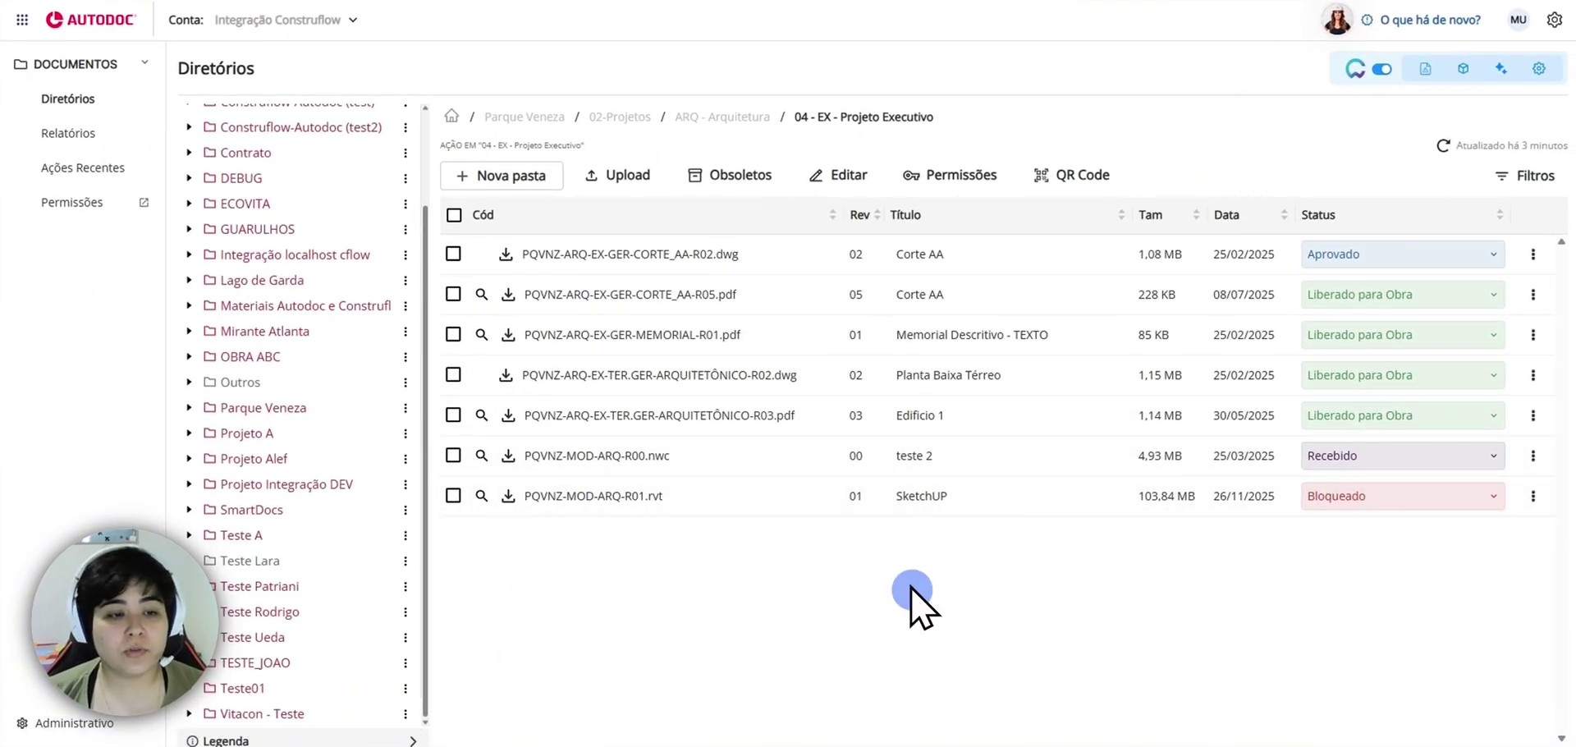
Open the PQVNZ-MOD-ARQ-R01.rvt model and get a close view of the tower's roof and upper balconies
click(620, 496)
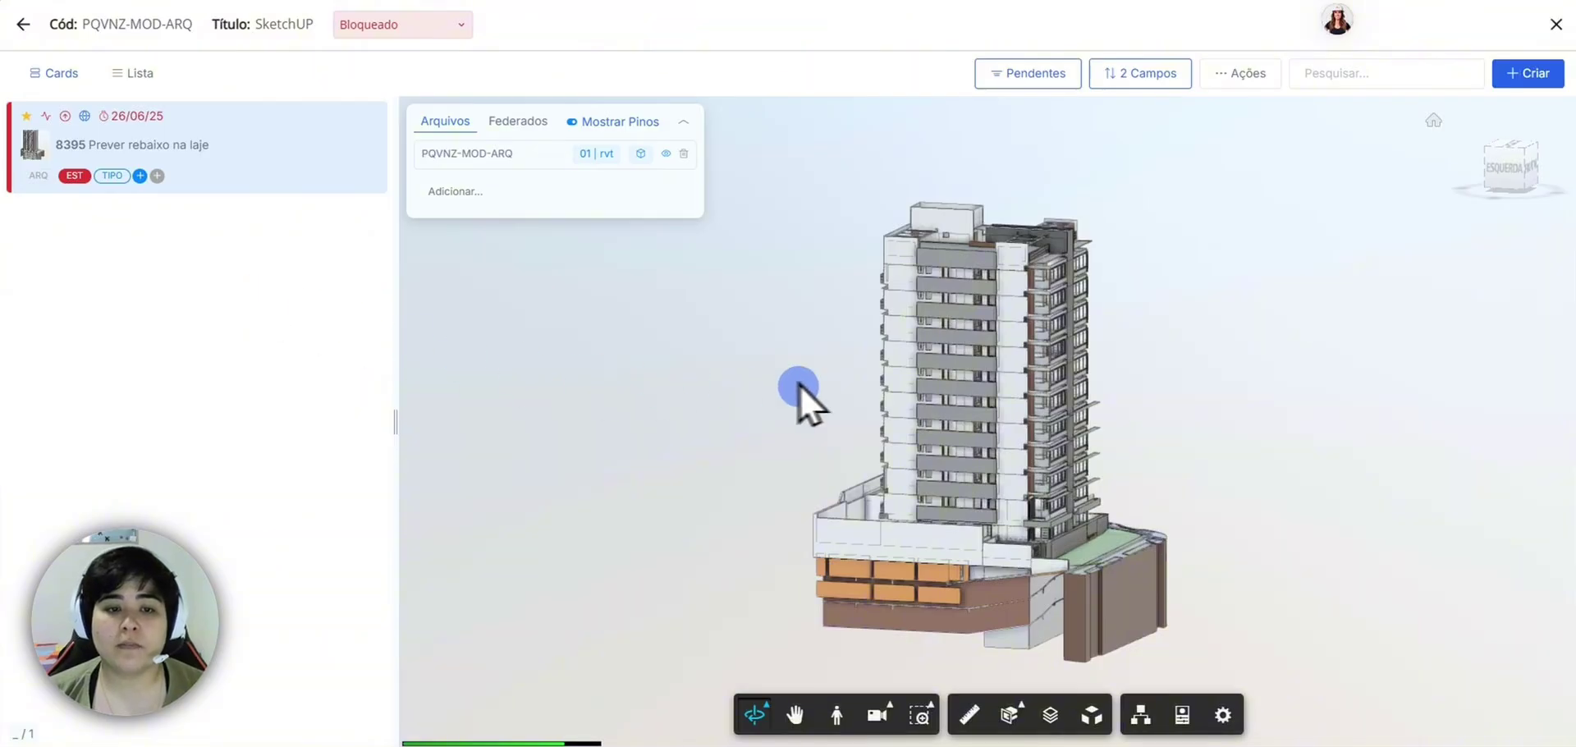
click(944, 361)
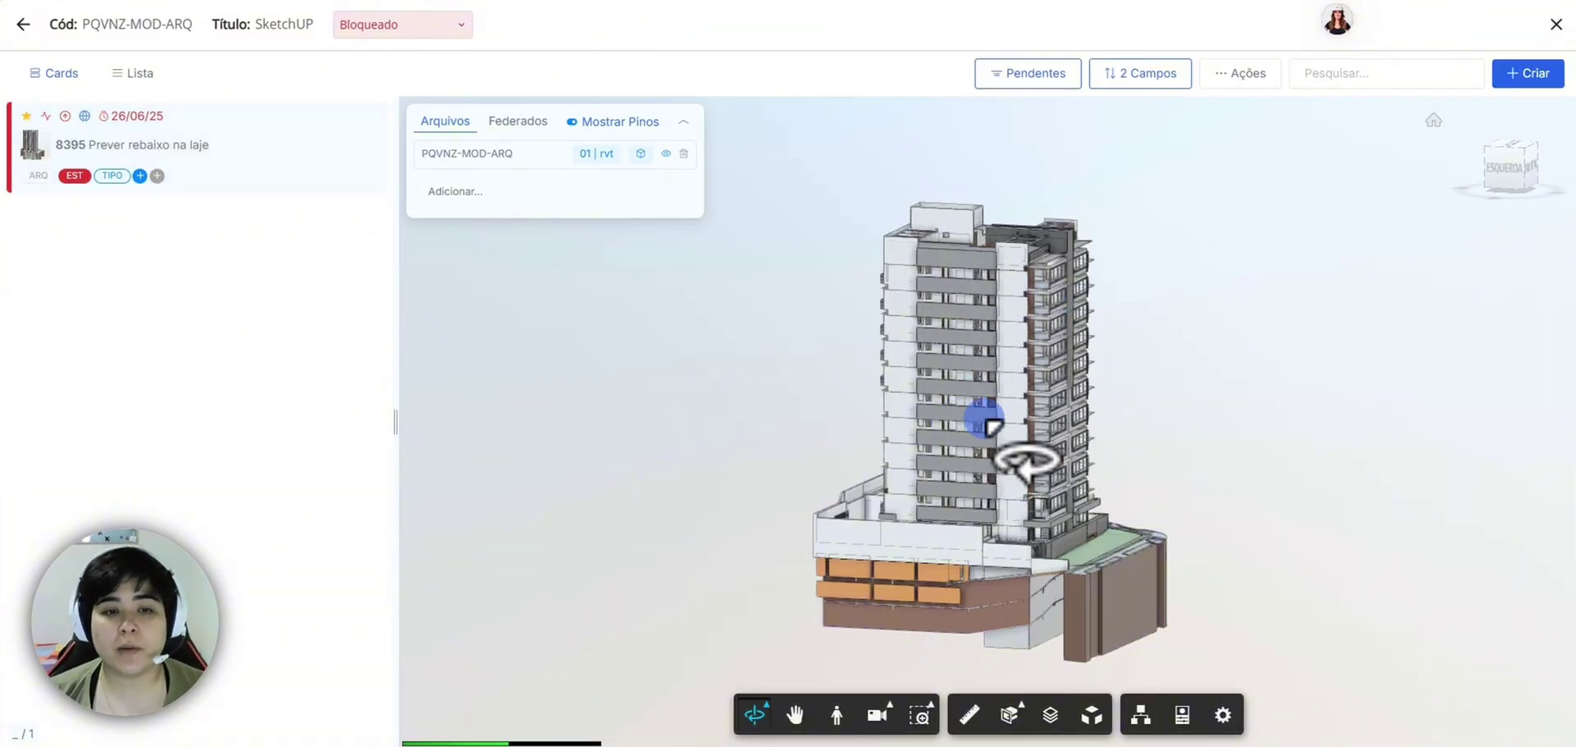
drag(1069, 397, 1031, 372)
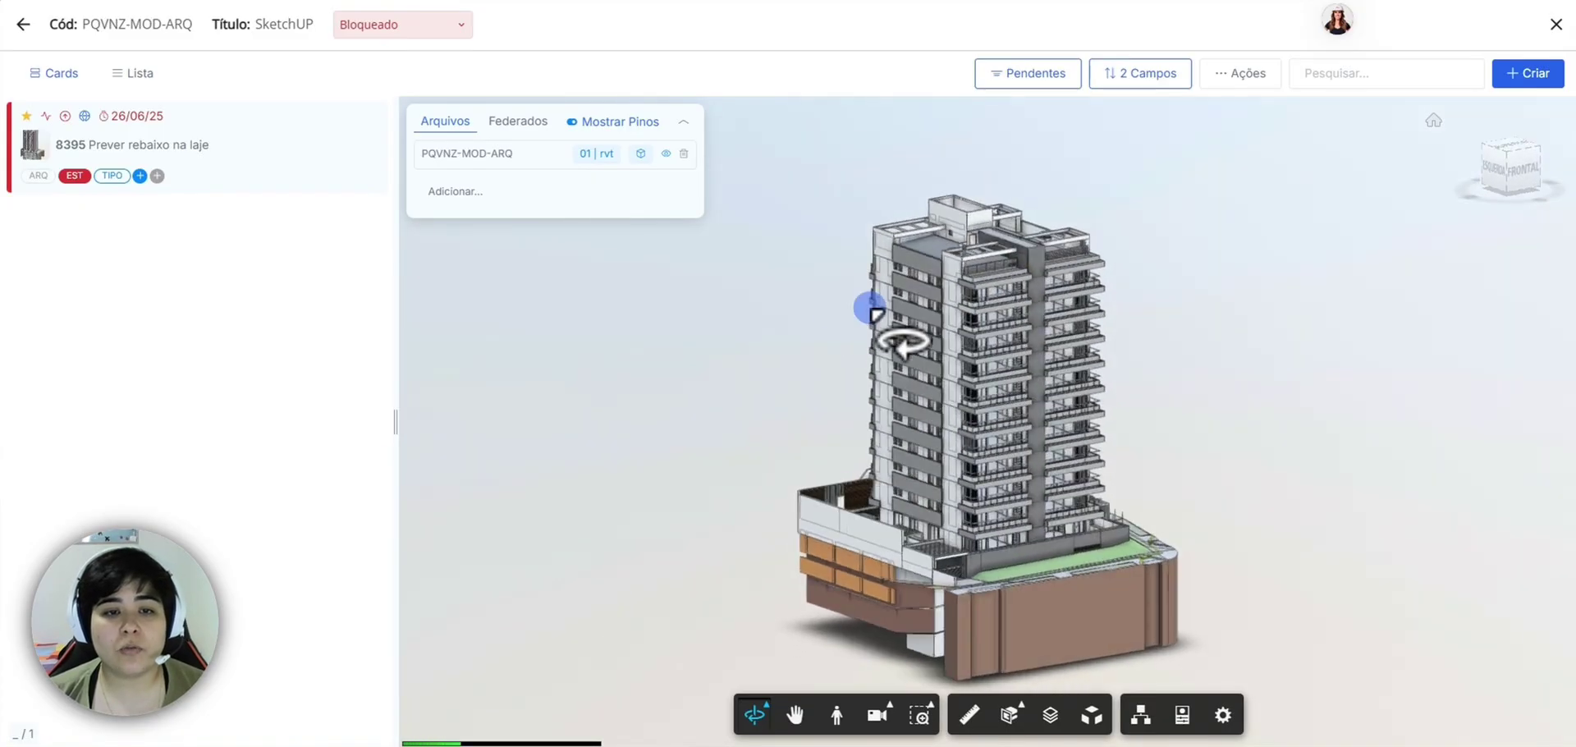
scroll(872, 307, up, 6)
scroll(830, 348, up, 5)
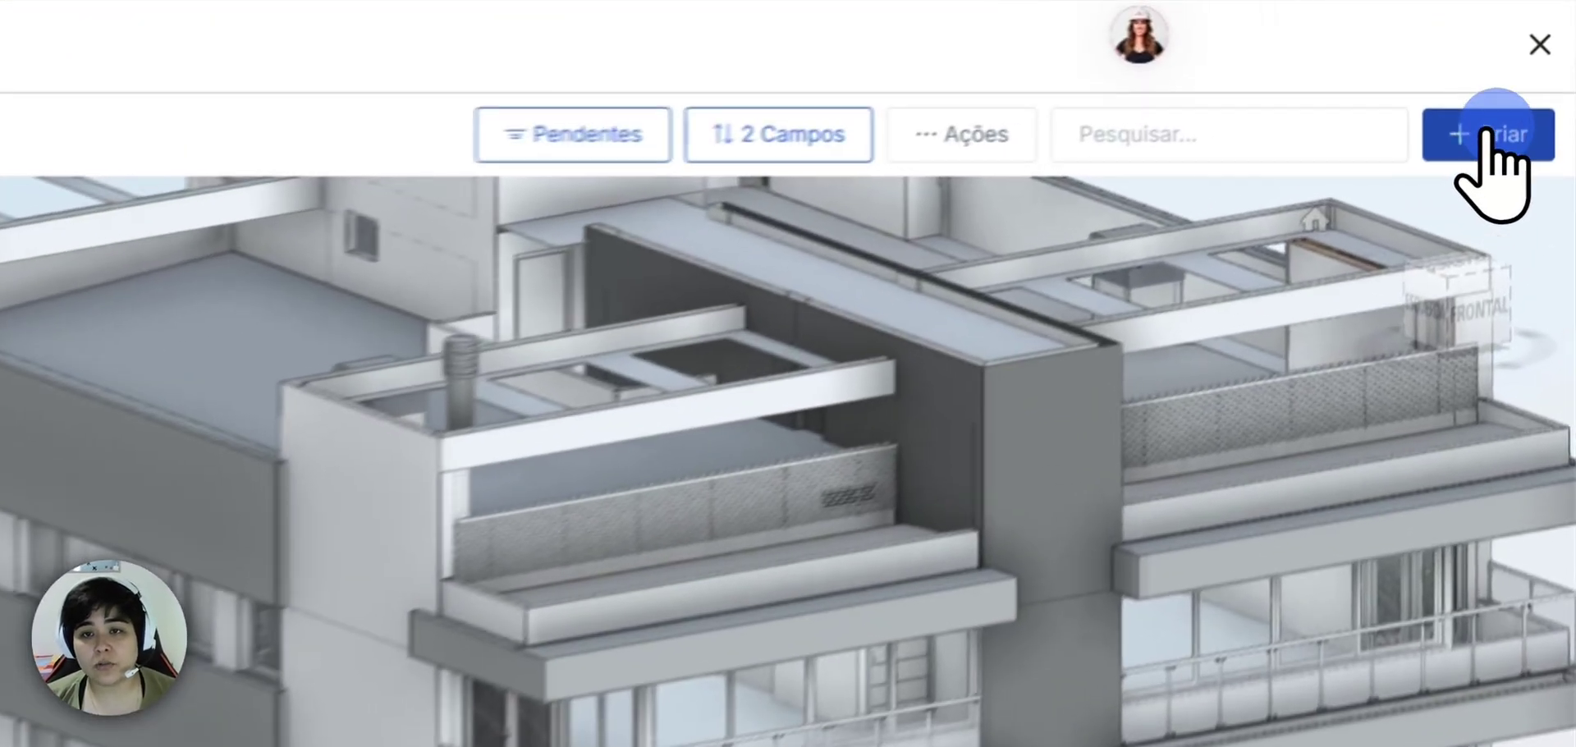
Start a new apontamento on the BIM model and review its form down to the model links and viewpoints
click(1527, 74)
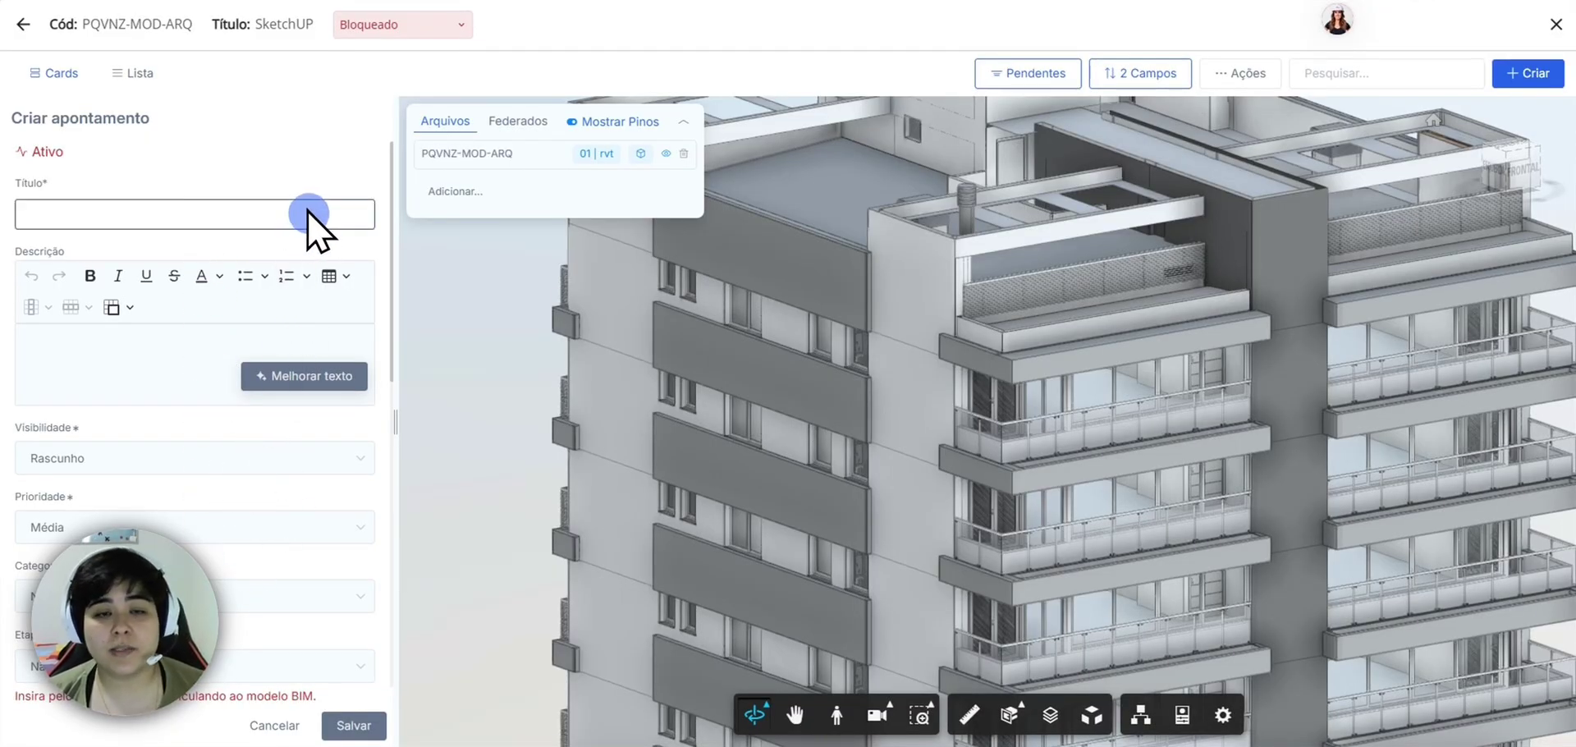
scroll(310, 215, down, 4)
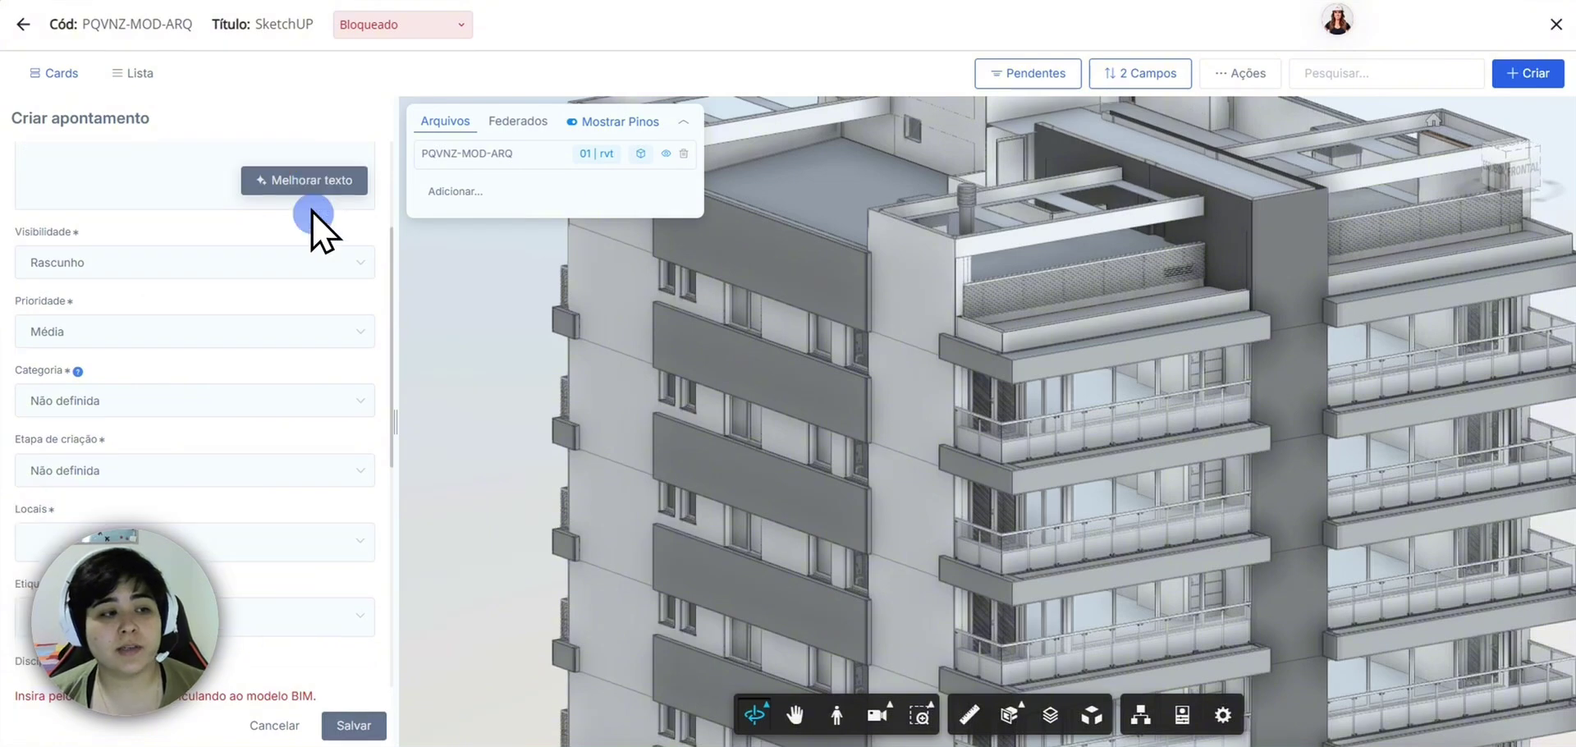
scroll(316, 238, down, 2)
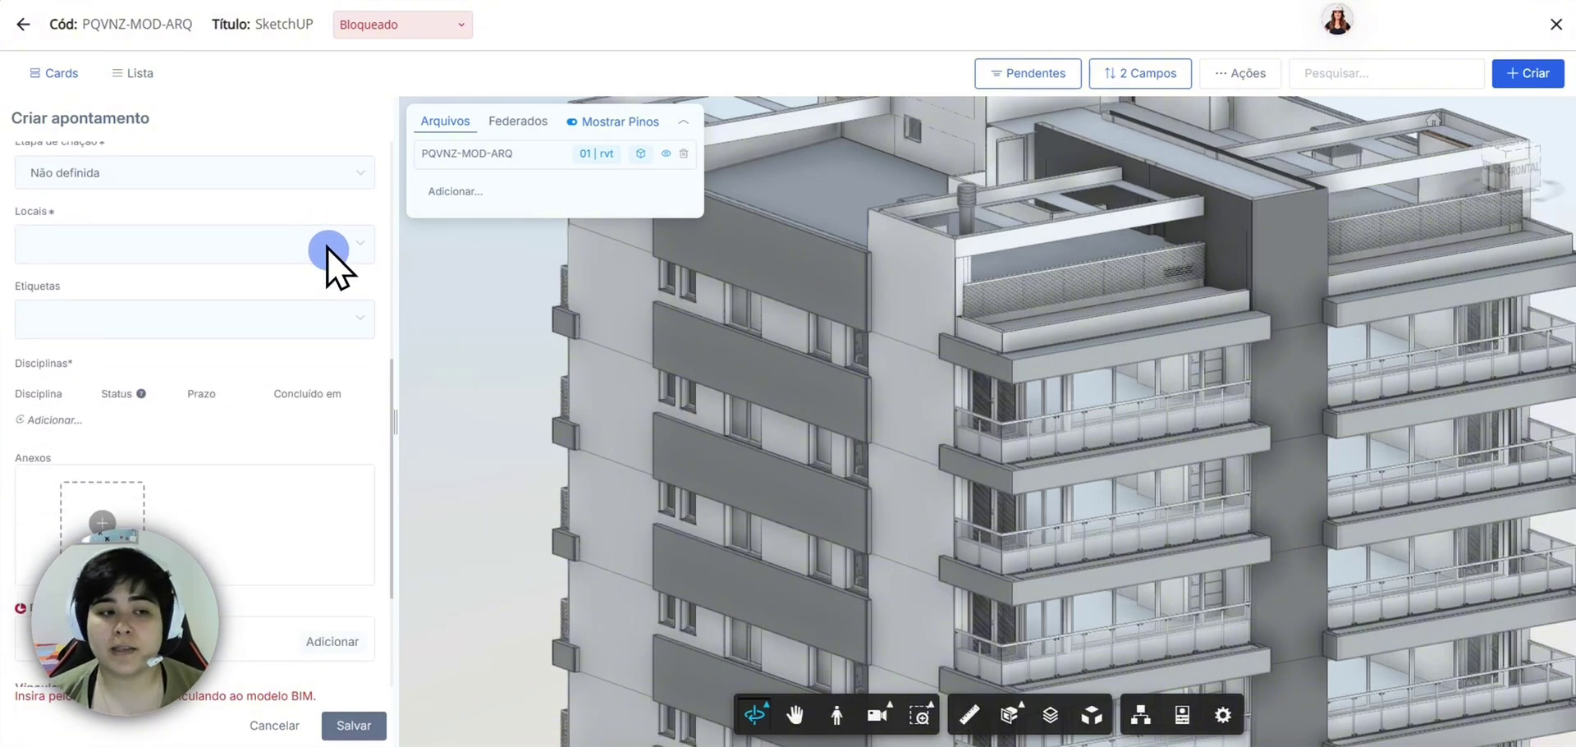
scroll(327, 248, down, 2)
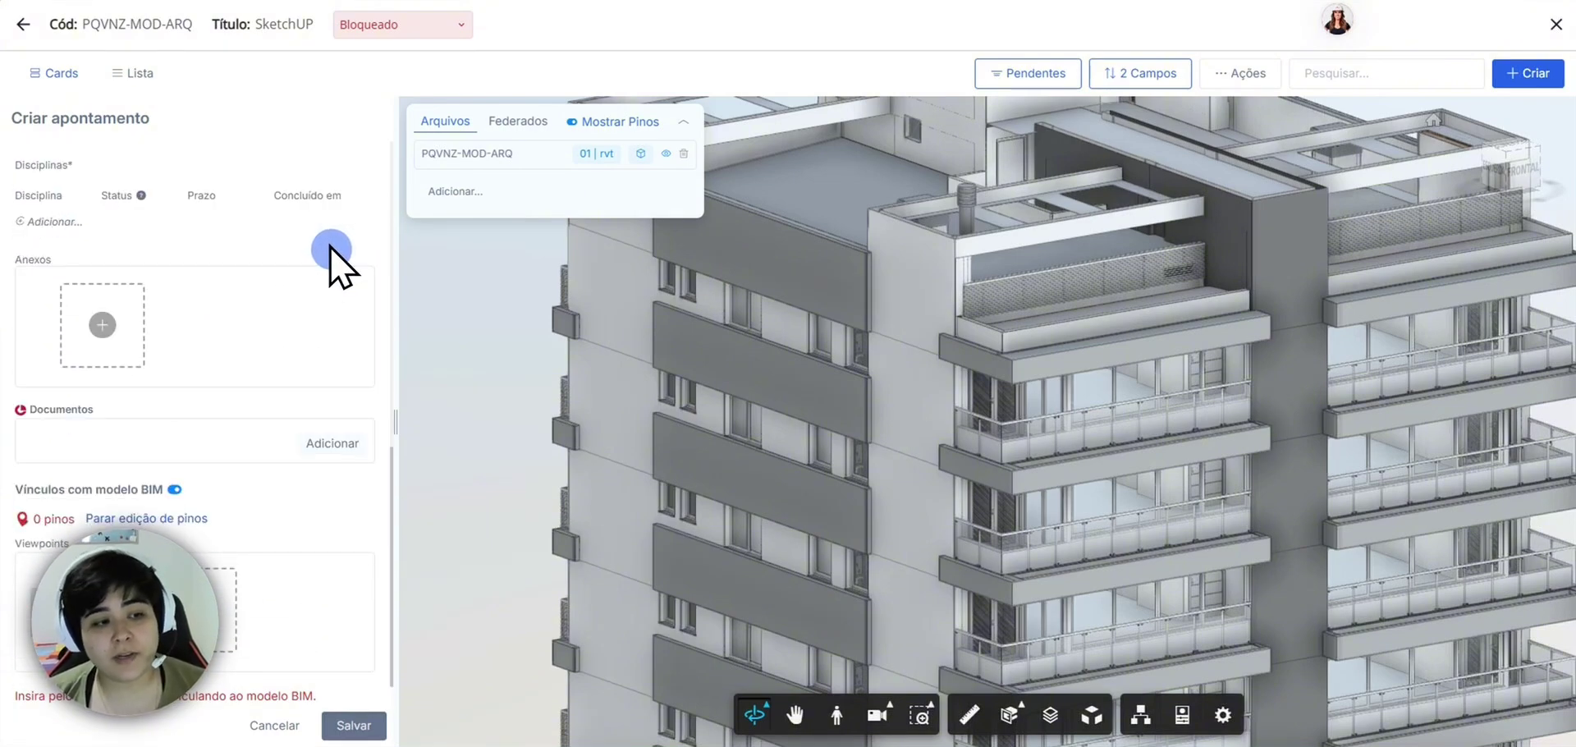